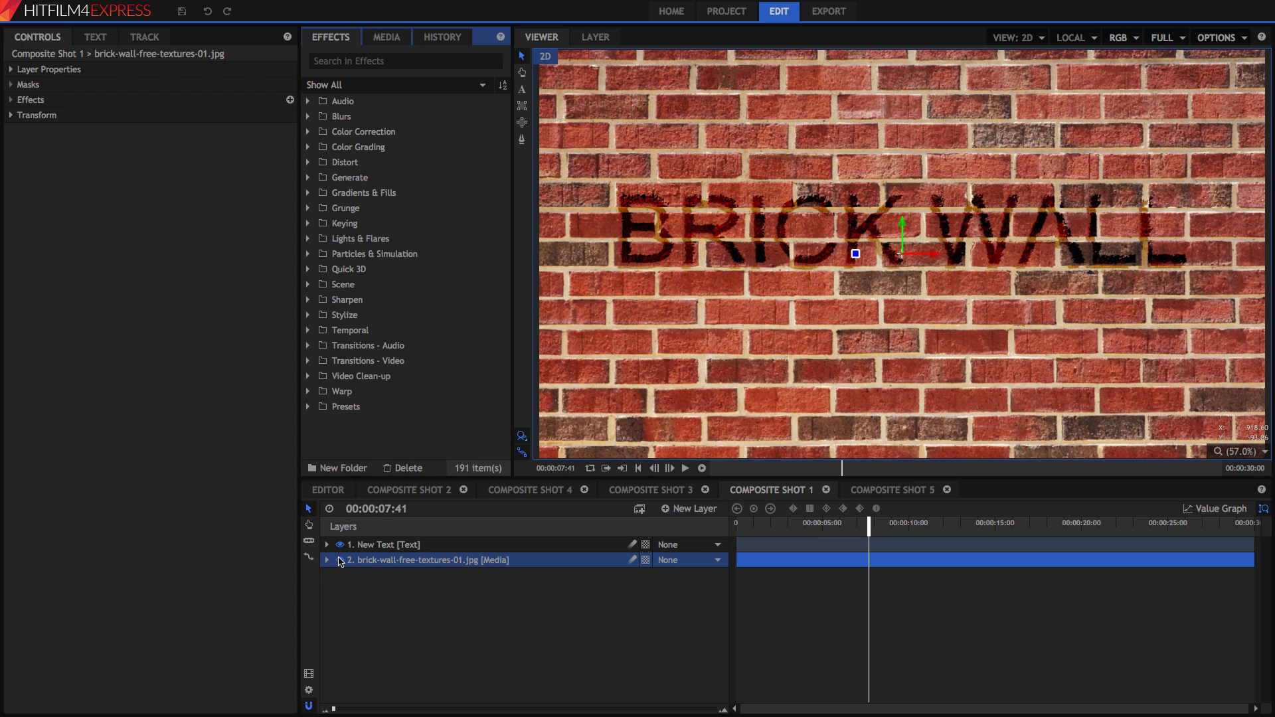
- Check the brick-wall background, then set the BRICK WALL text layer's blend mode to Normal
click(340, 561)
click(340, 561)
click(382, 545)
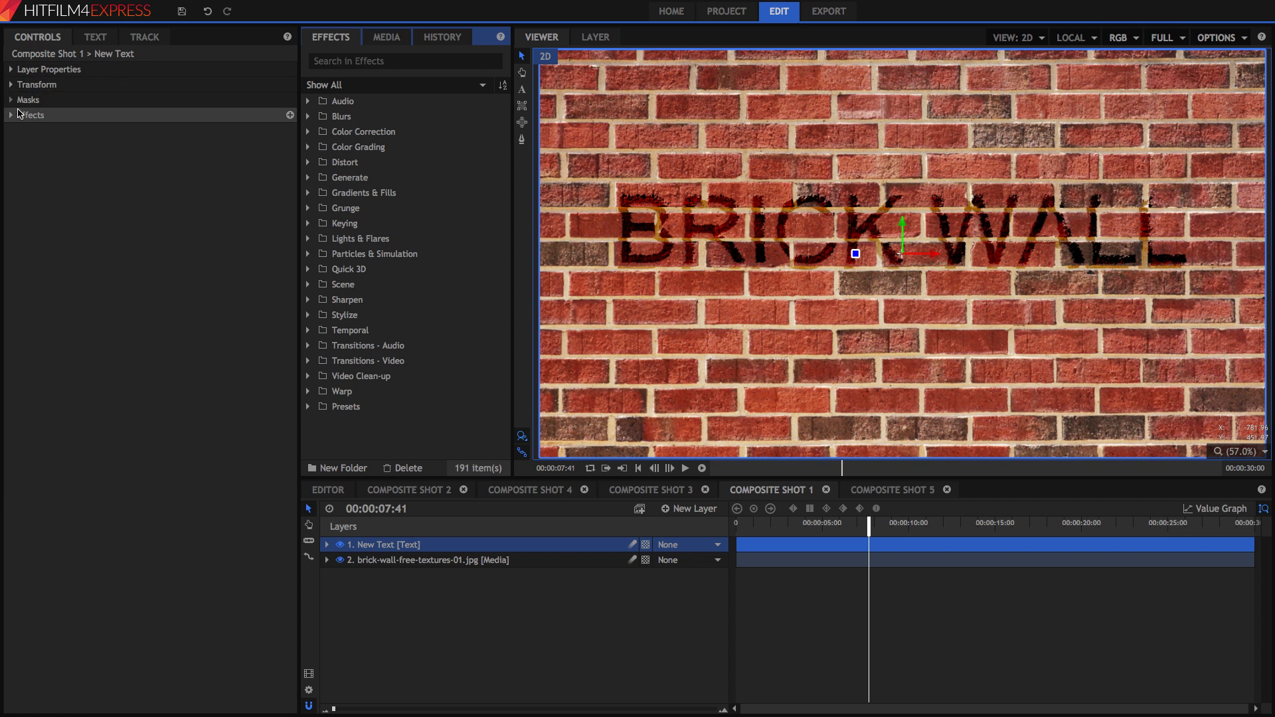
click(11, 69)
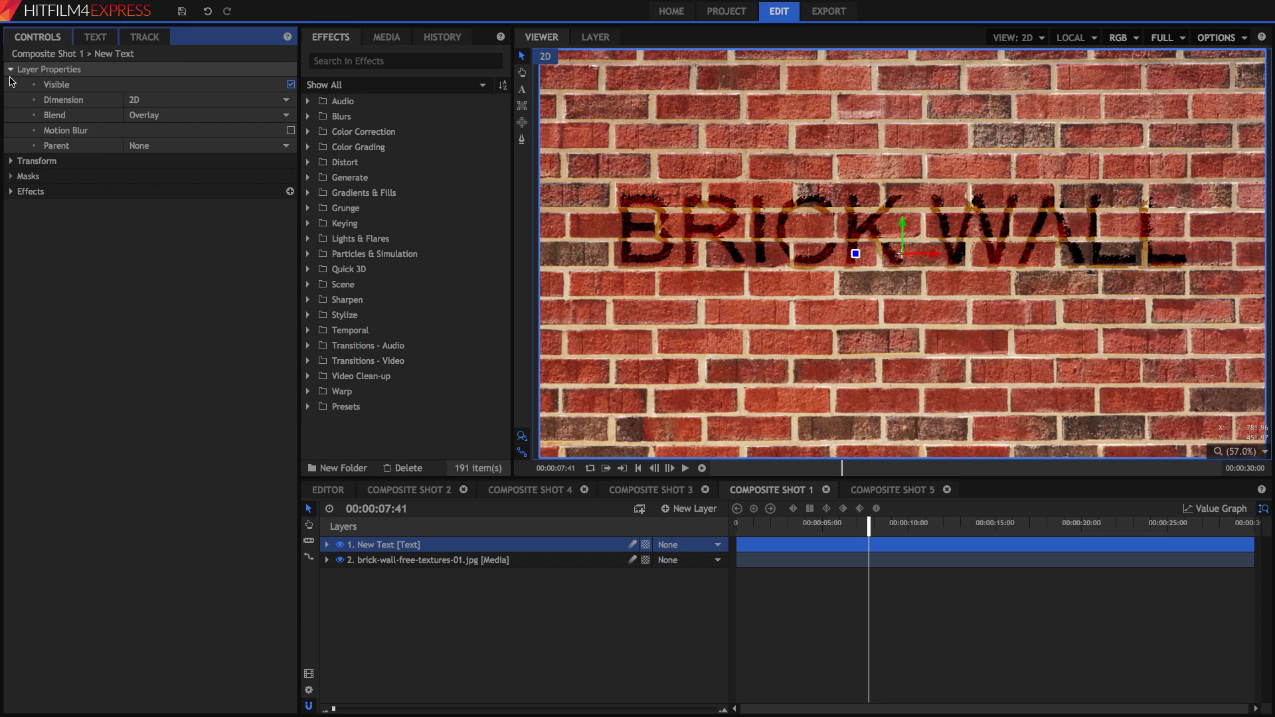
click(166, 115)
click(186, 116)
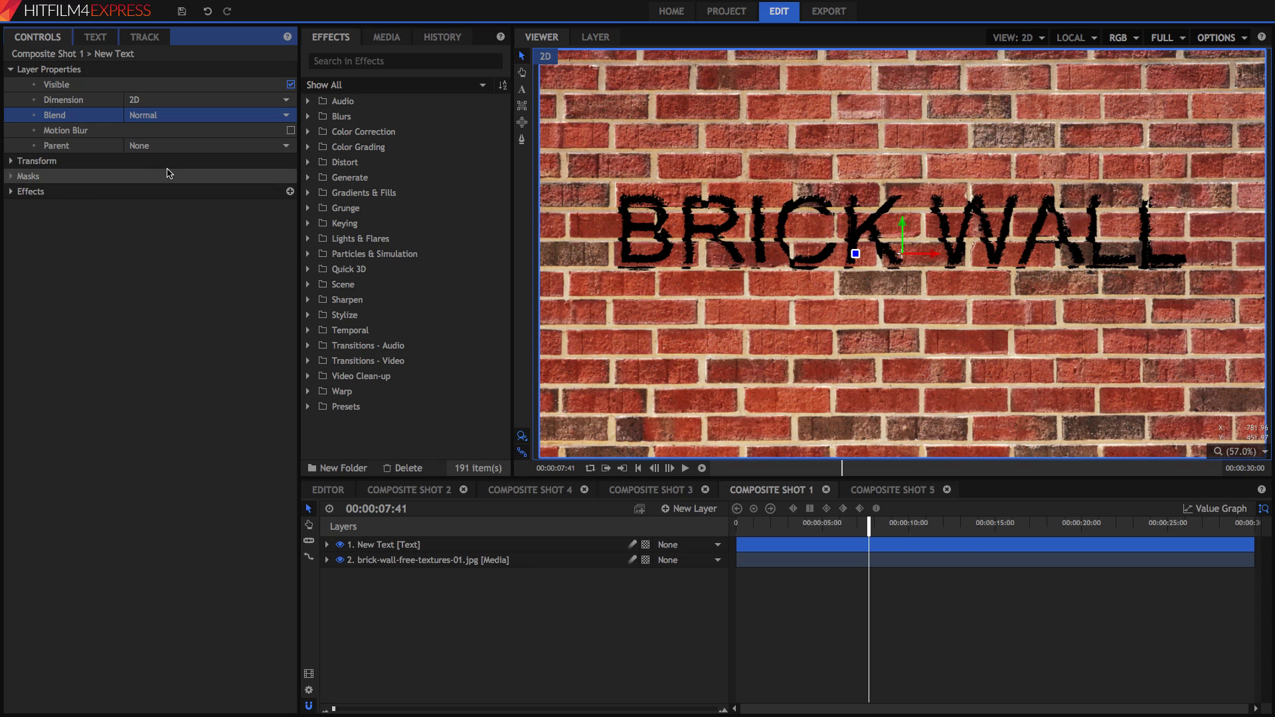
- Expand the text layer's effects and toggle Displacement off and back on to compare
click(15, 191)
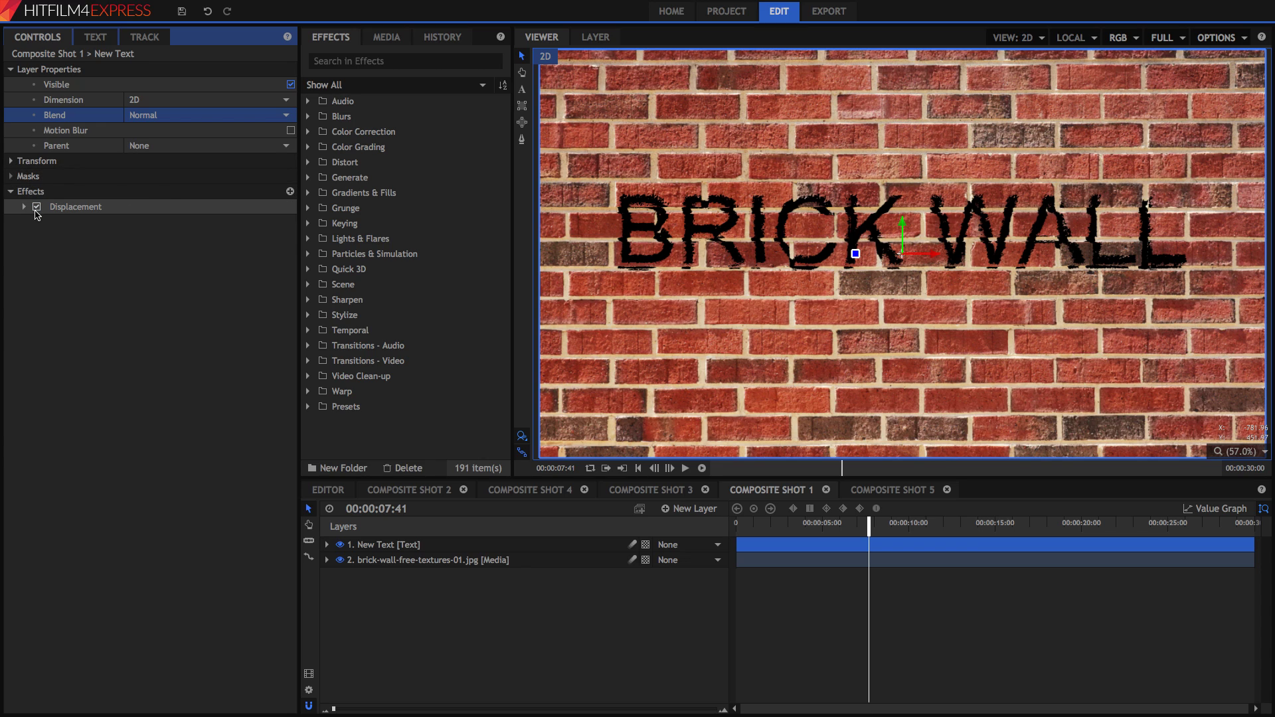
click(37, 208)
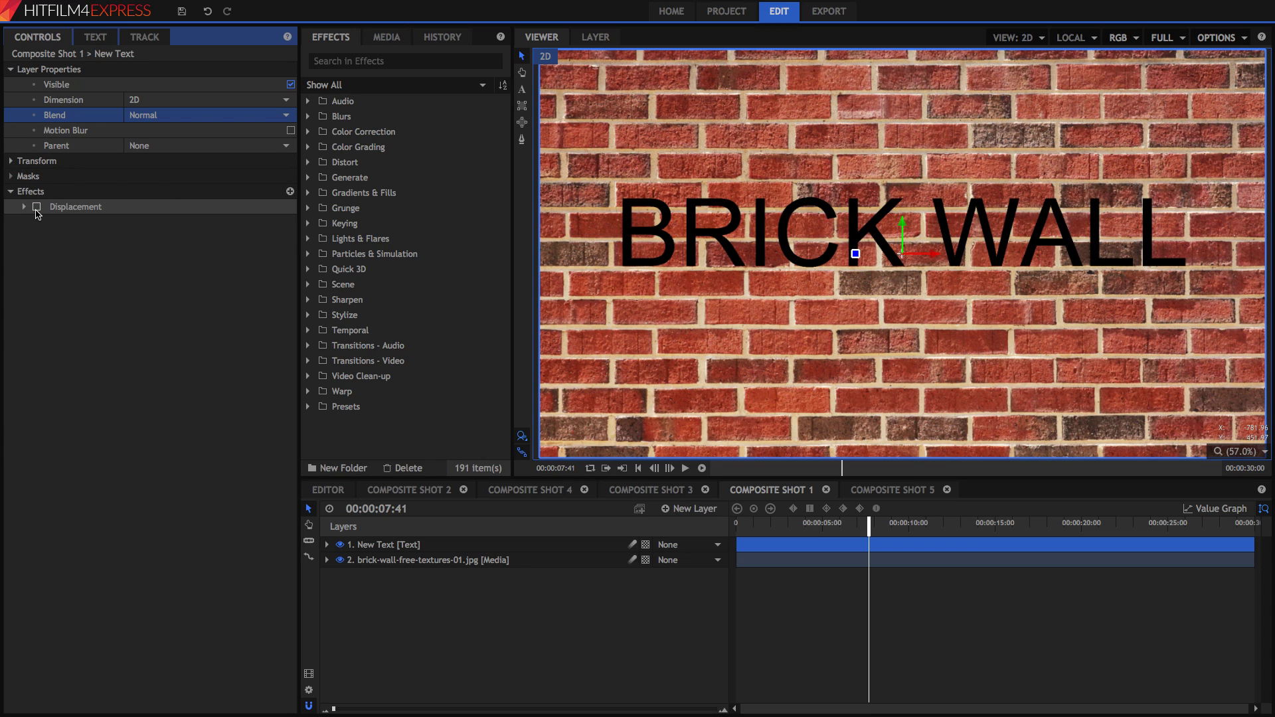
click(37, 208)
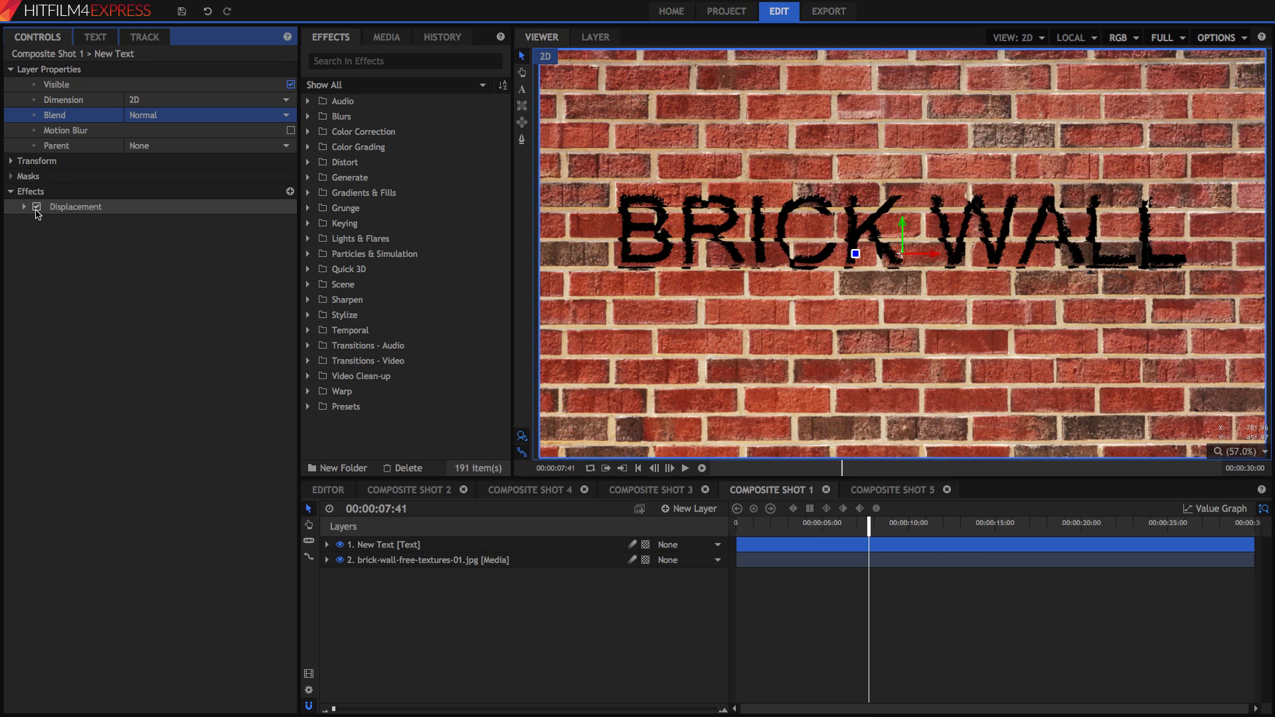
- Set Displacement's source layer to the brick-wall image, after trying and undoing a 675.8px Max Horizontal
click(22, 206)
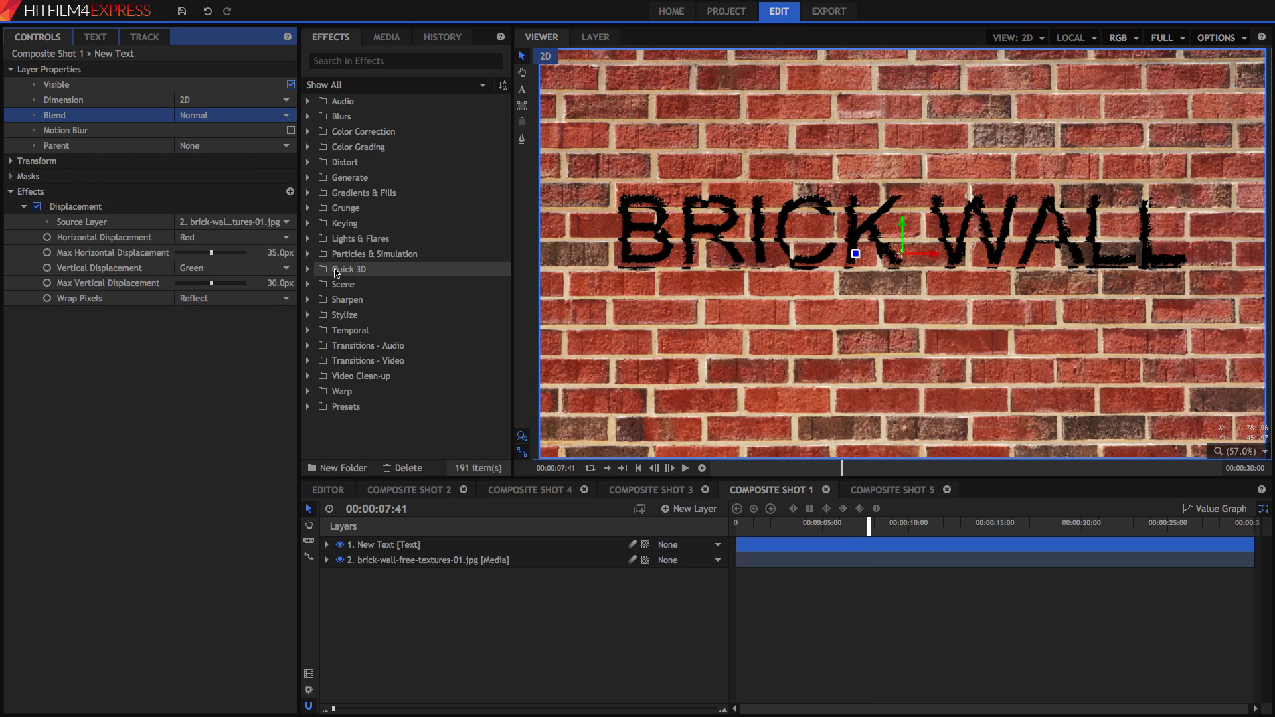
click(220, 225)
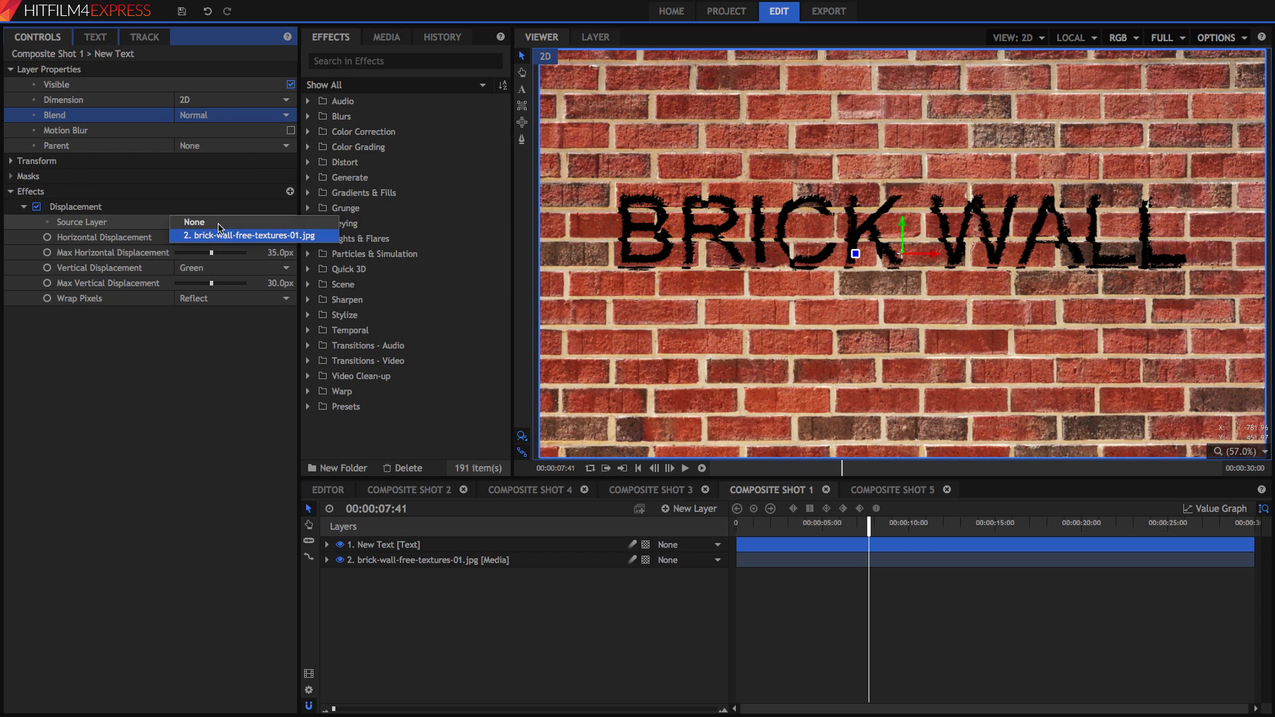
click(217, 235)
mouse_move(211, 253)
mouse_down()
mouse_move(234, 258)
mouse_move(200, 256)
mouse_move(188, 287)
mouse_up()
key(ctrl+z)
key(ctrl+z)
key(ctrl+z)
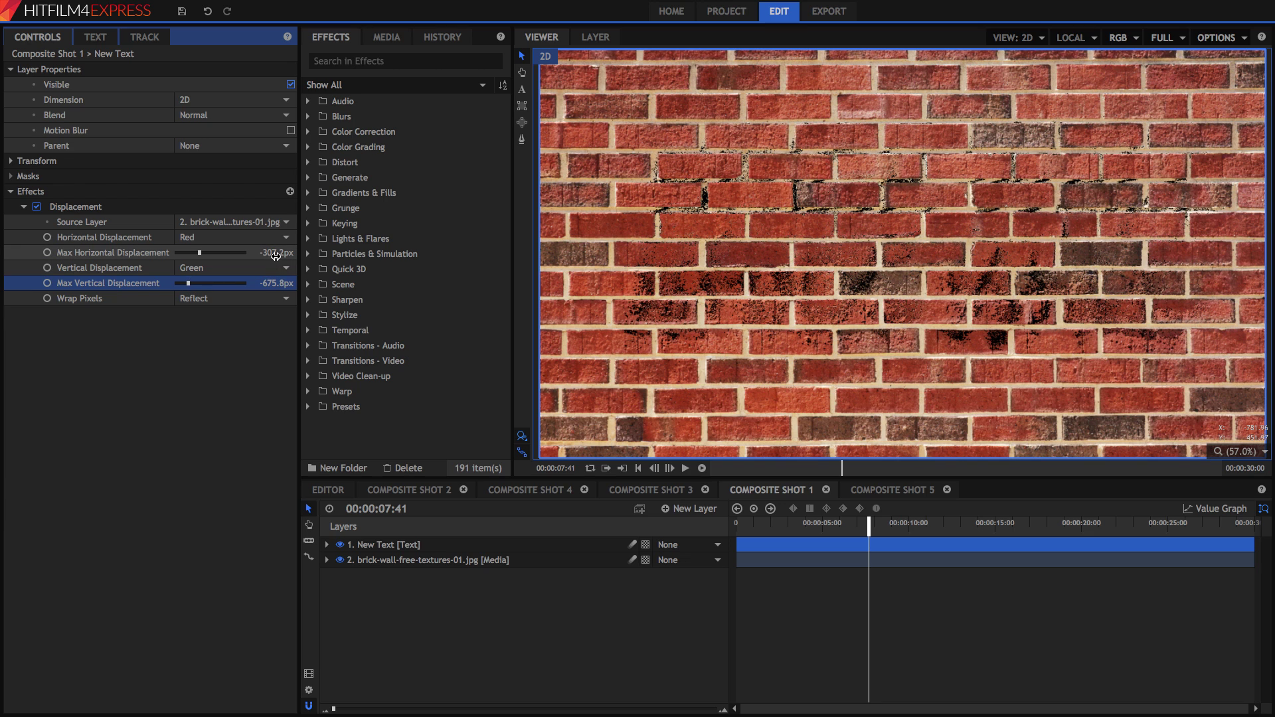
click(266, 221)
click(268, 237)
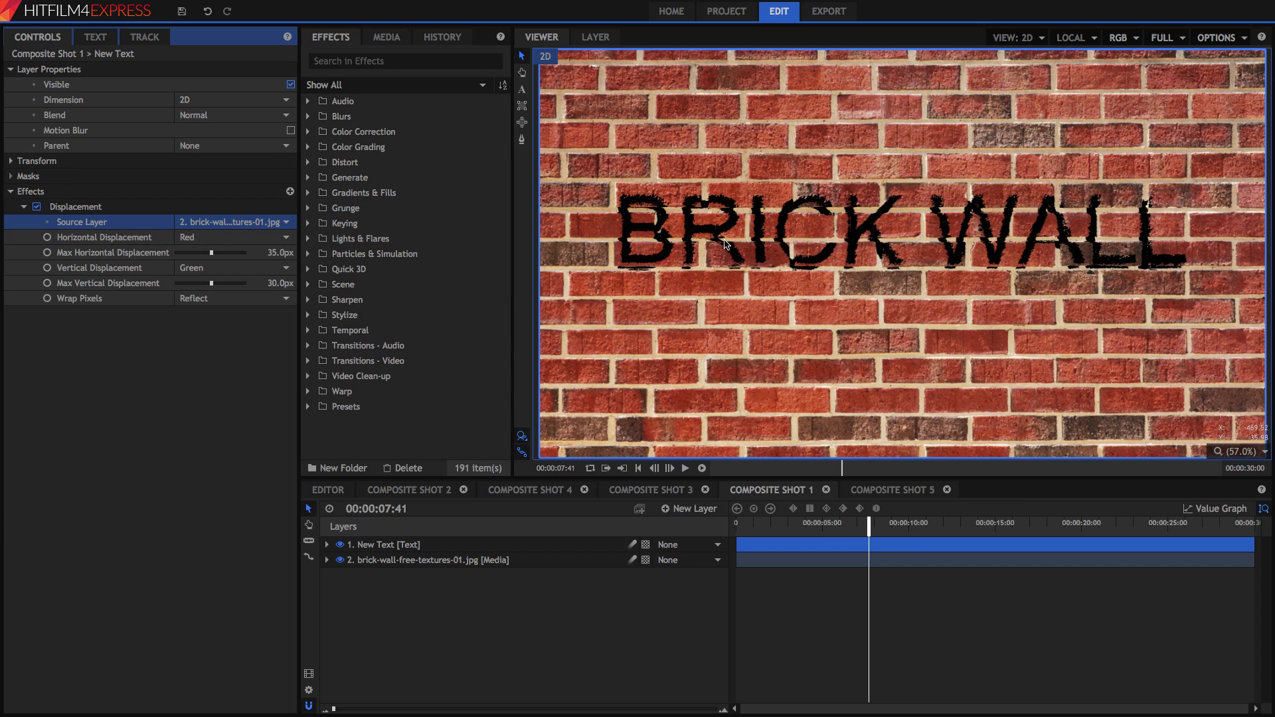
- Blend the text with Overlay, duplicate the New Text layer, and go to 00:00:05:04
click(231, 116)
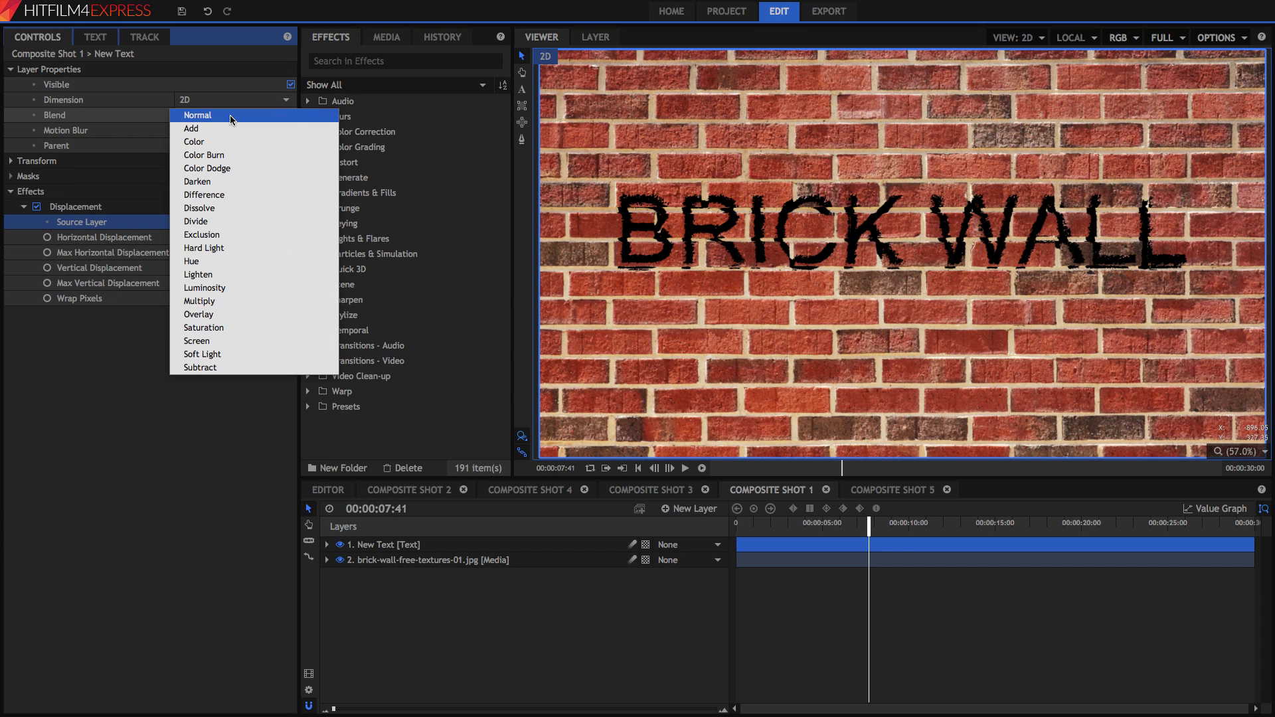
click(241, 315)
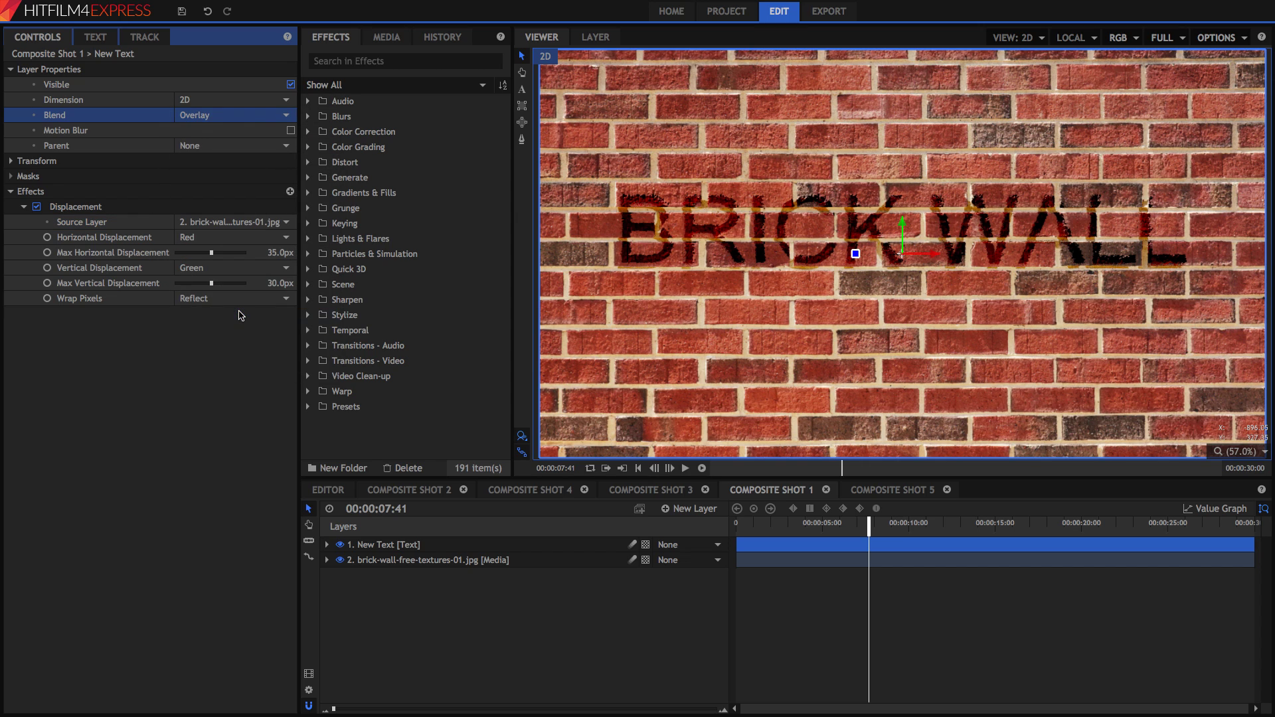
click(462, 552)
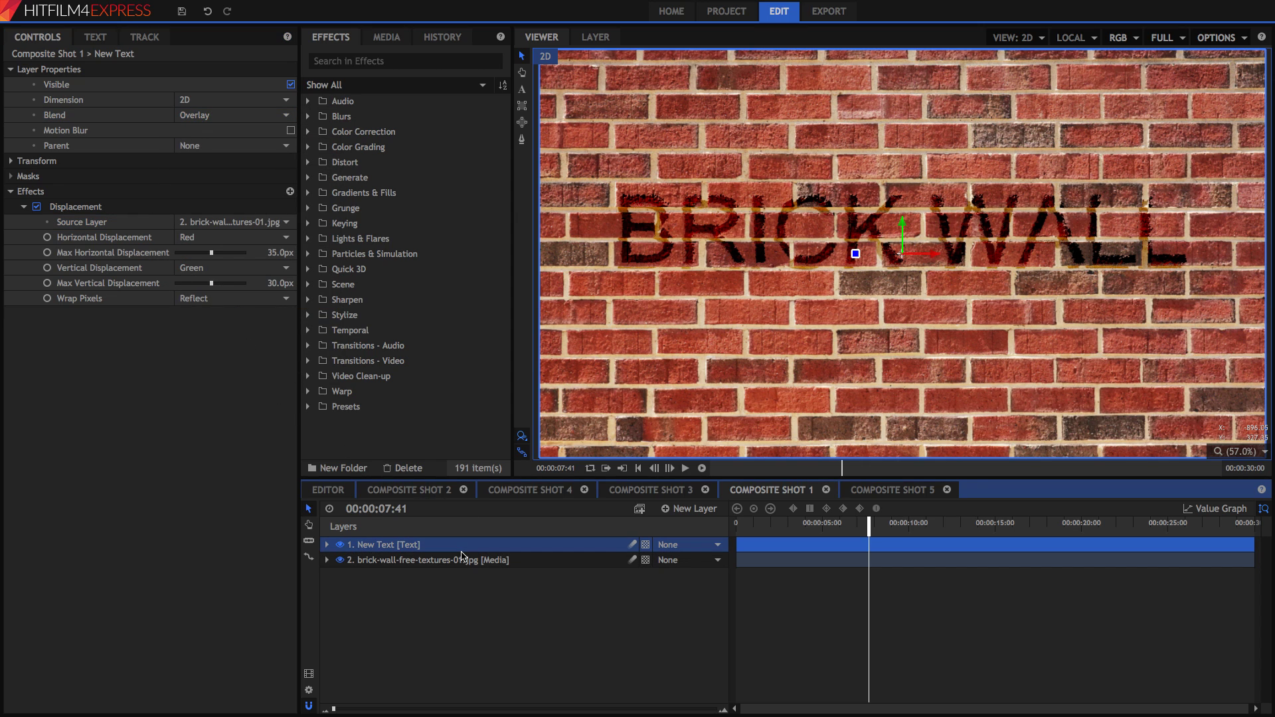
key(ctrl+d)
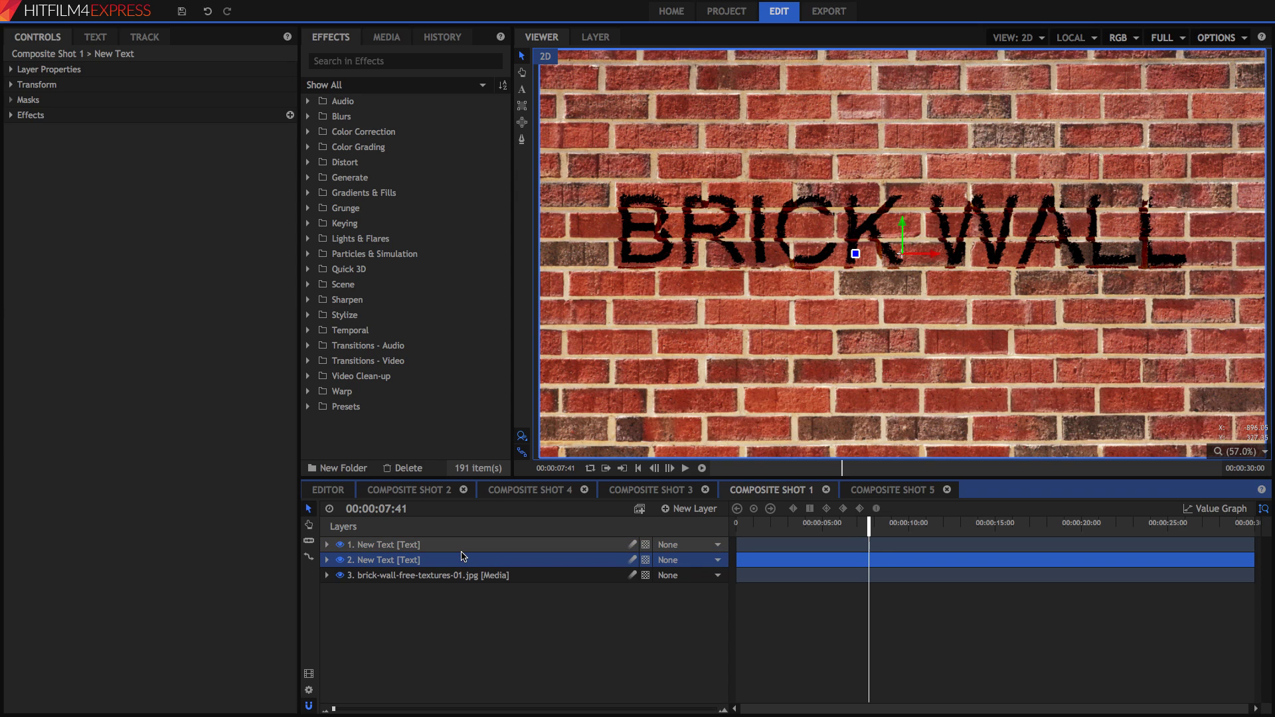
click(822, 528)
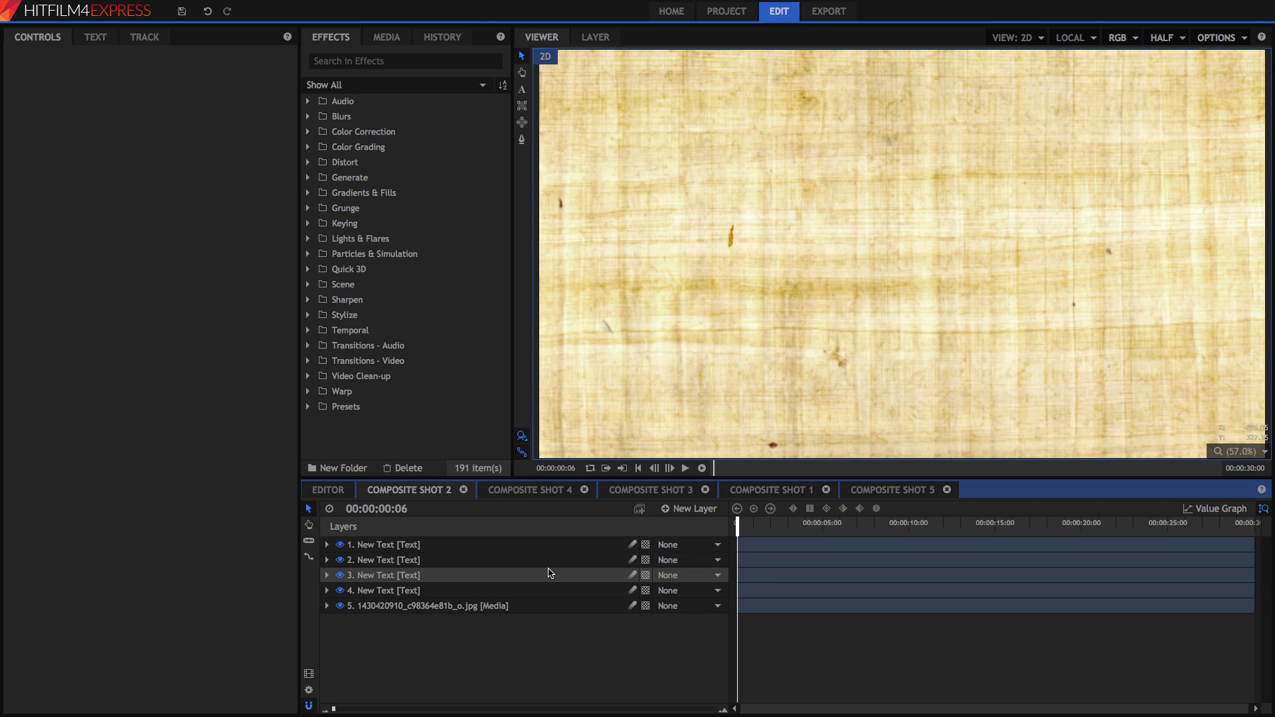
- In the papyrus composite, select text layers 1 and 3 and toggle layers 1 and 2 off and on
click(601, 551)
drag(738, 525, 759, 524)
click(503, 582)
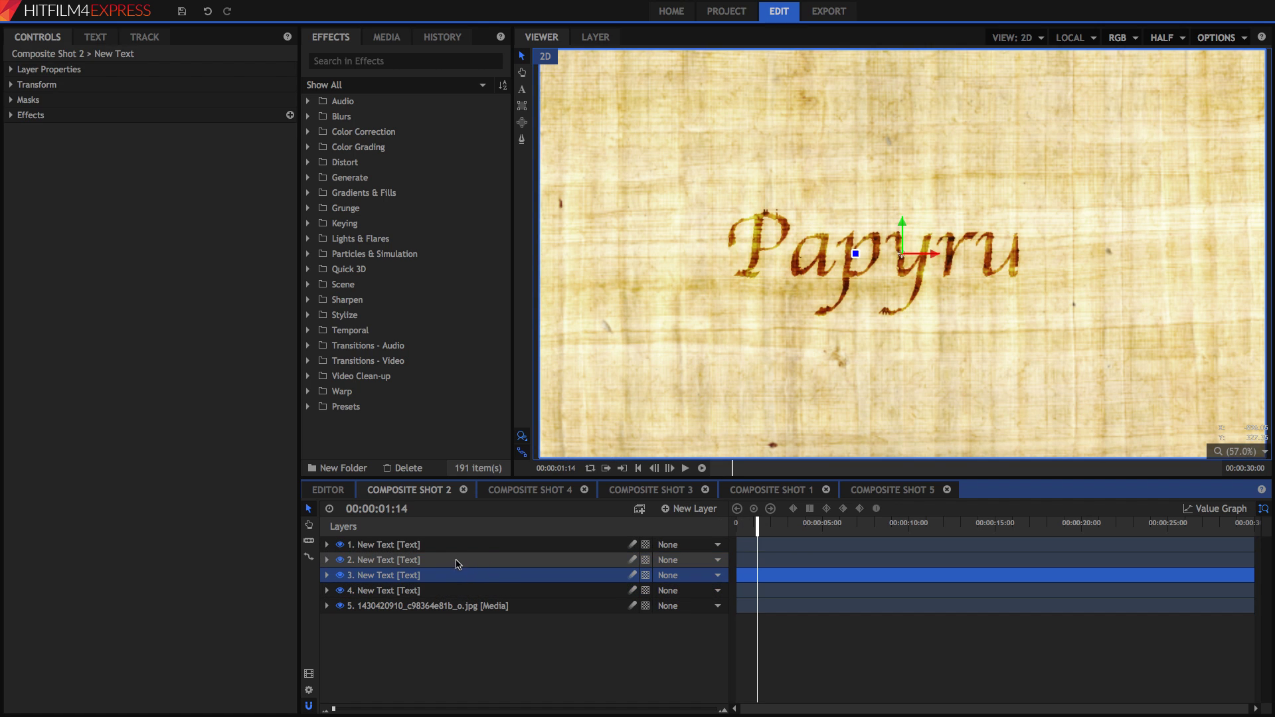
click(340, 560)
click(340, 545)
click(340, 546)
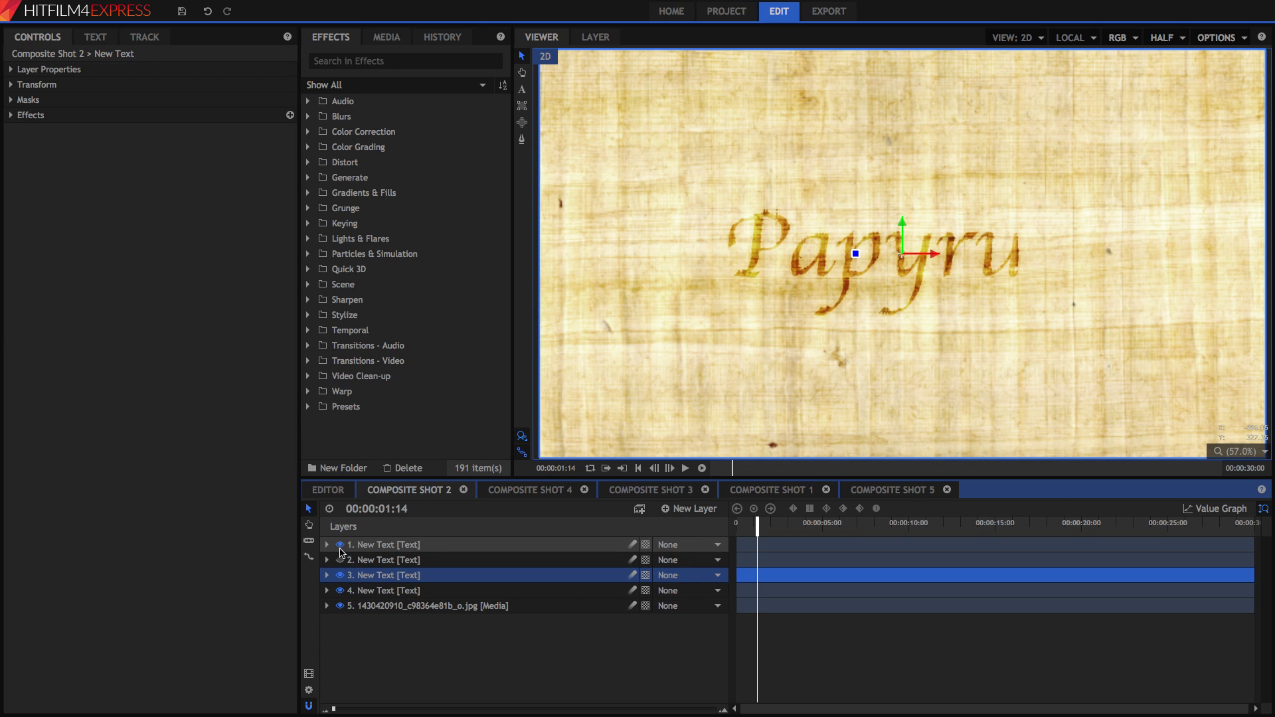
click(340, 560)
- Toggle text layer 4, then scrub from 00:00:00:21 to watch the handwritten title draw on
click(389, 591)
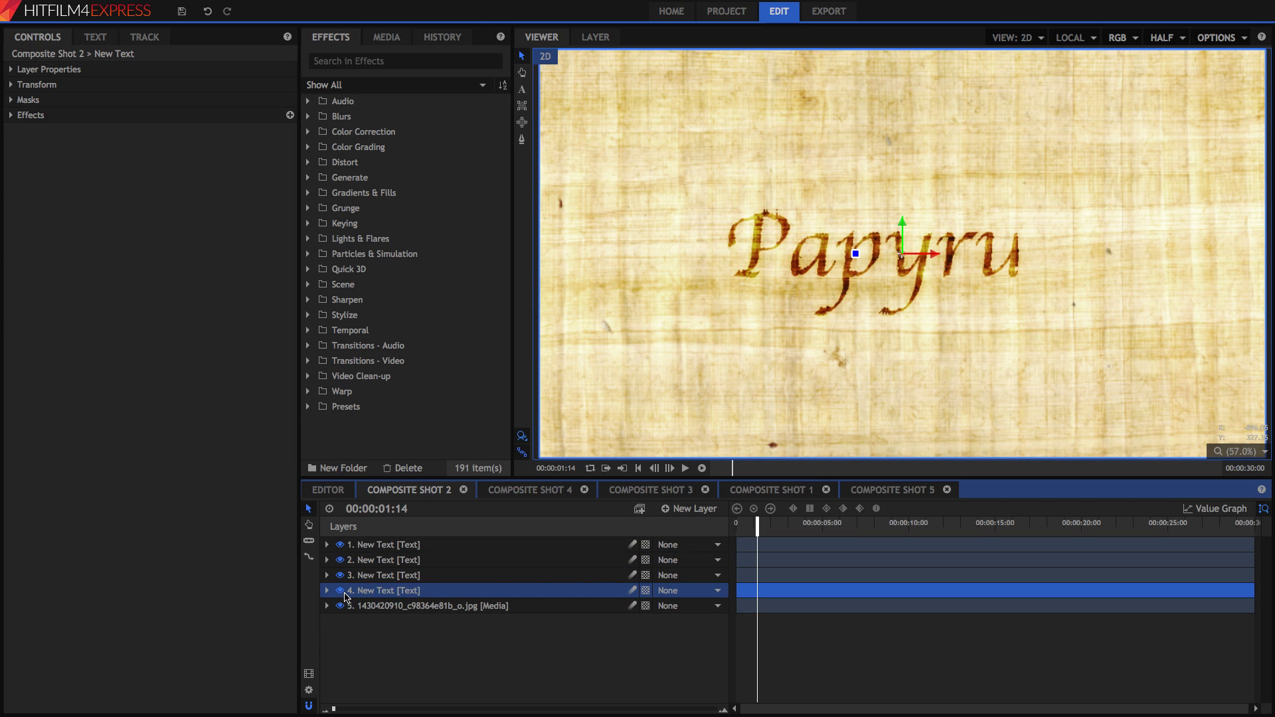
click(341, 591)
click(341, 591)
mouse_move(743, 529)
mouse_down()
mouse_move(743, 509)
mouse_move(768, 500)
mouse_up()
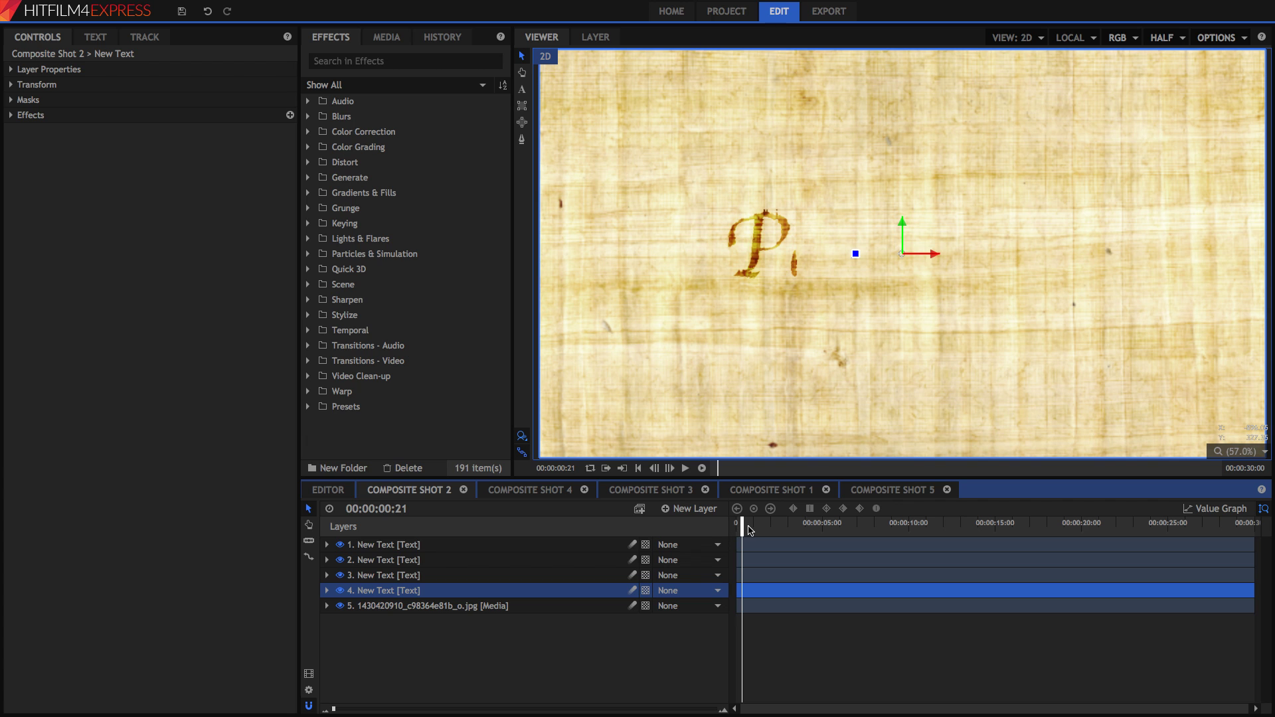
drag(750, 530, 753, 523)
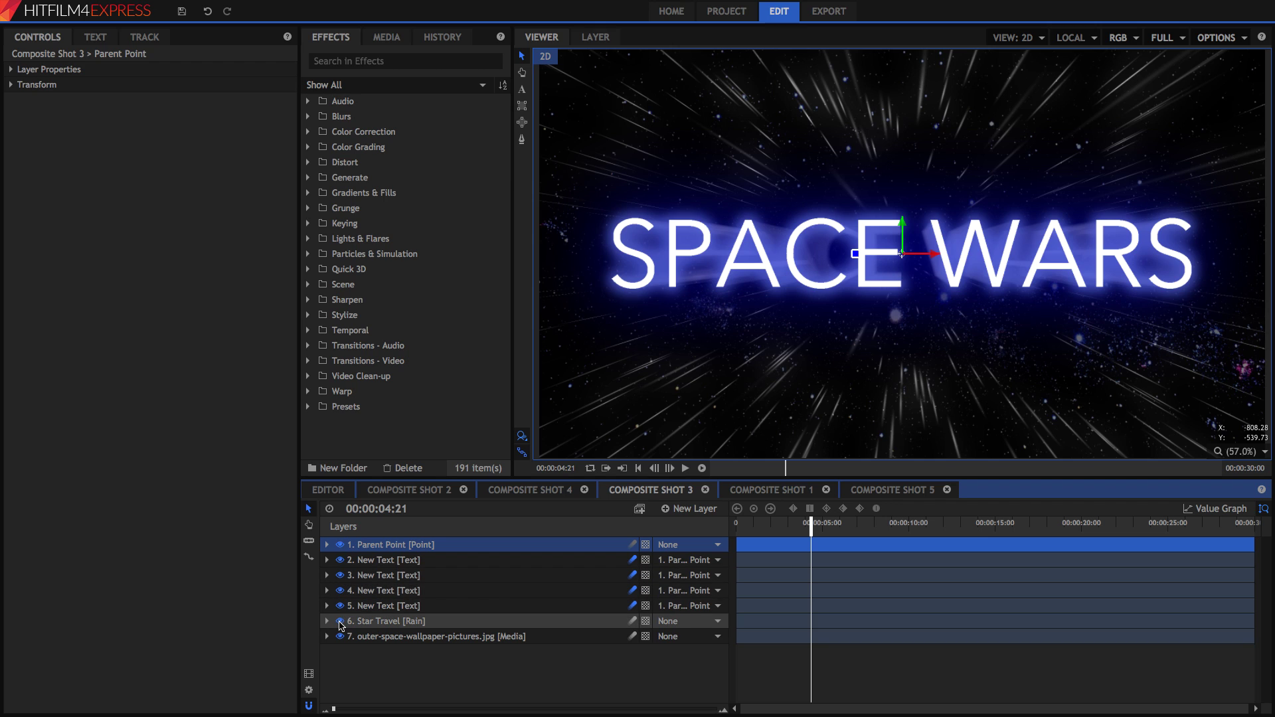
- Hide the SPACE WARS title layers, rewind to the start, and show only the Star Travel layer
drag(345, 610, 343, 563)
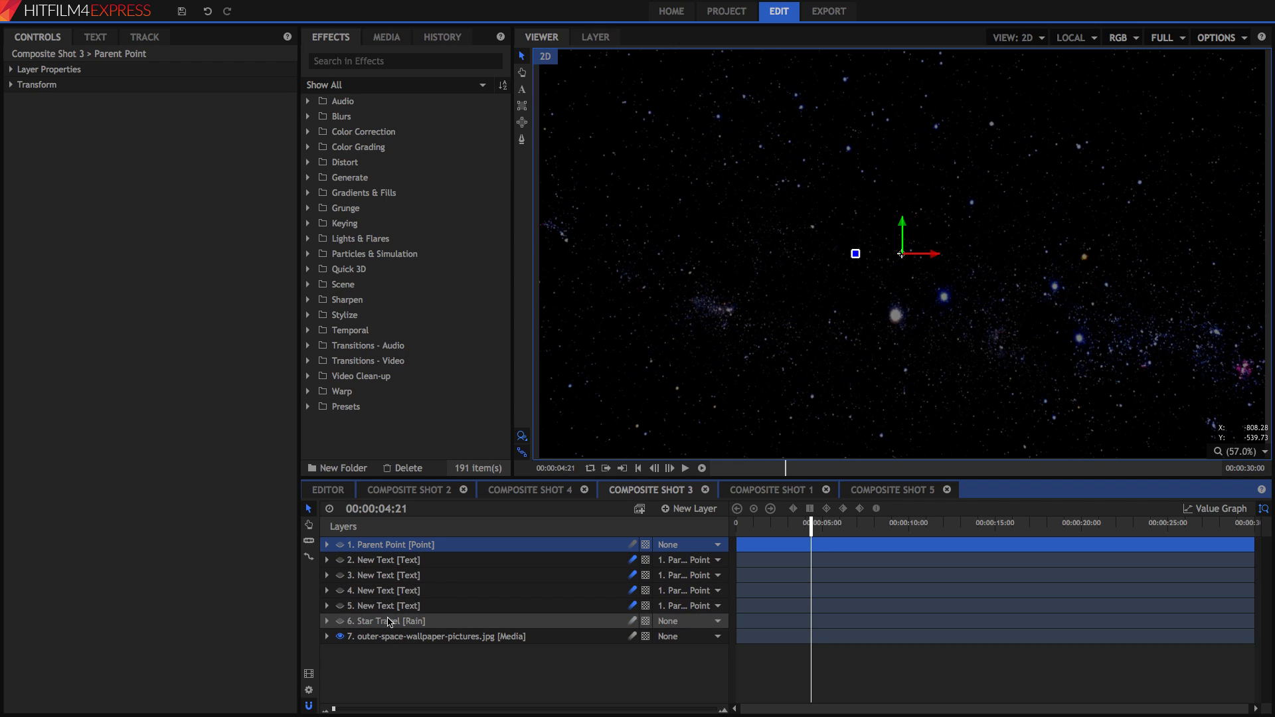
click(407, 636)
click(757, 525)
mouse_move(754, 525)
mouse_down()
mouse_move(735, 526)
mouse_move(827, 519)
mouse_up()
click(340, 621)
- Browse Effects presets down to 3D Effects > Quick 3D and select the Star Travel layer
click(326, 408)
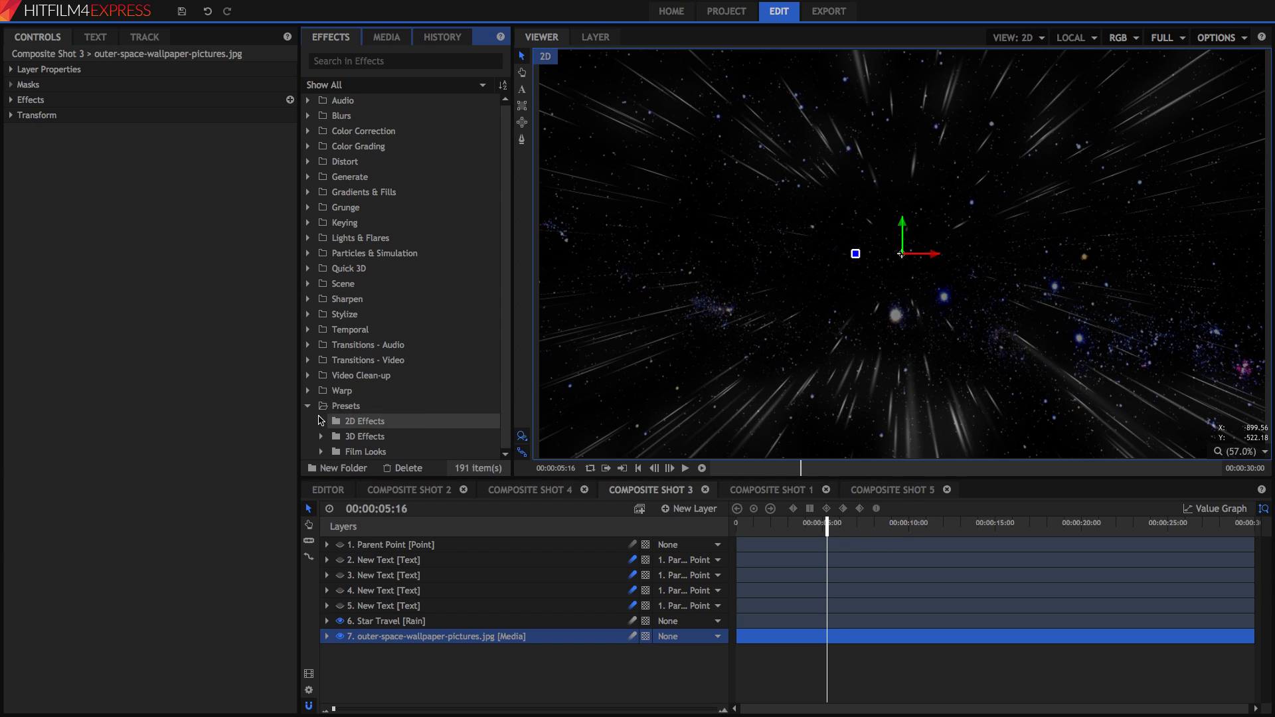
click(321, 422)
click(321, 436)
click(334, 436)
scroll(407, 434, down, 1)
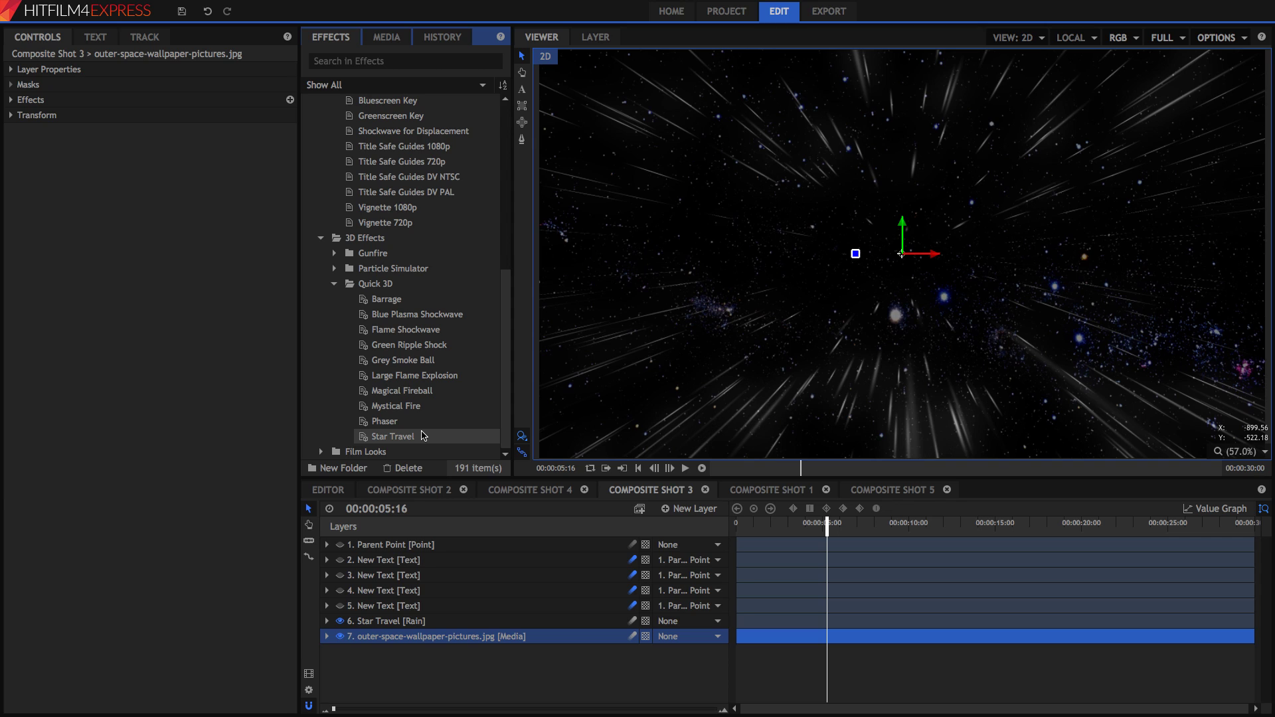
click(432, 623)
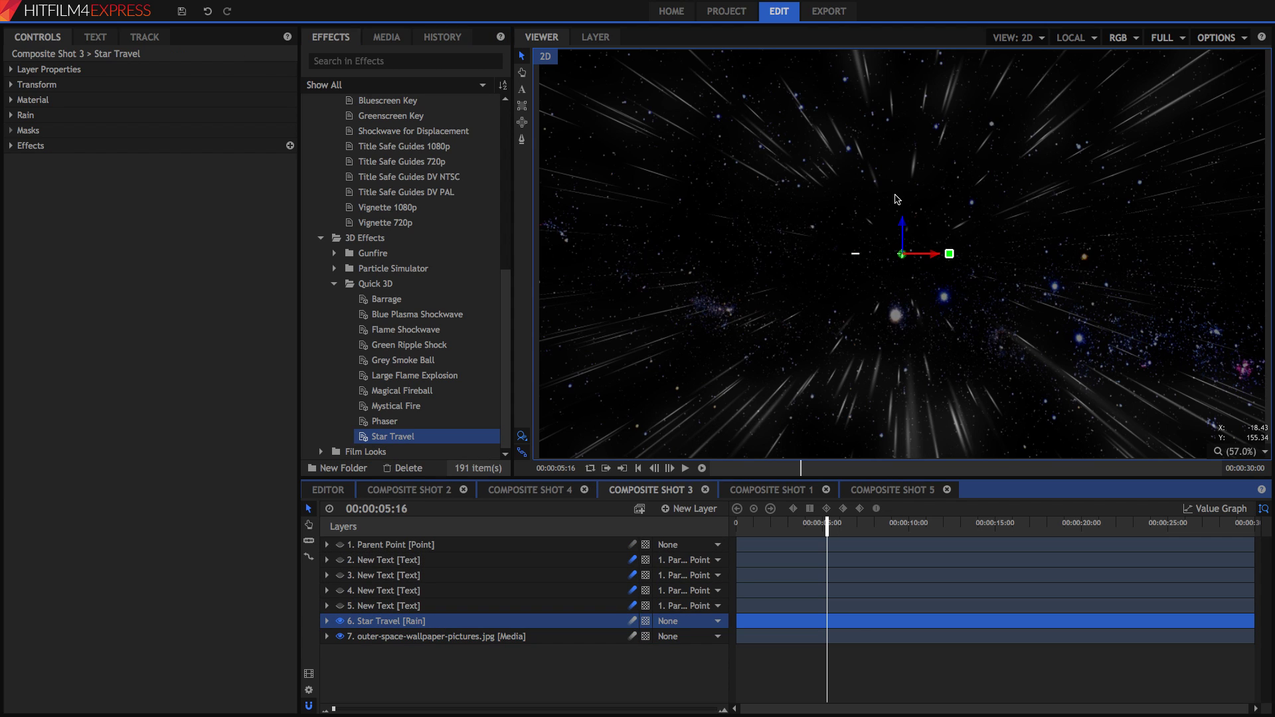
- At 00:00:01:26, show and select the SPACE WARS text layer and reveal its effects
click(761, 530)
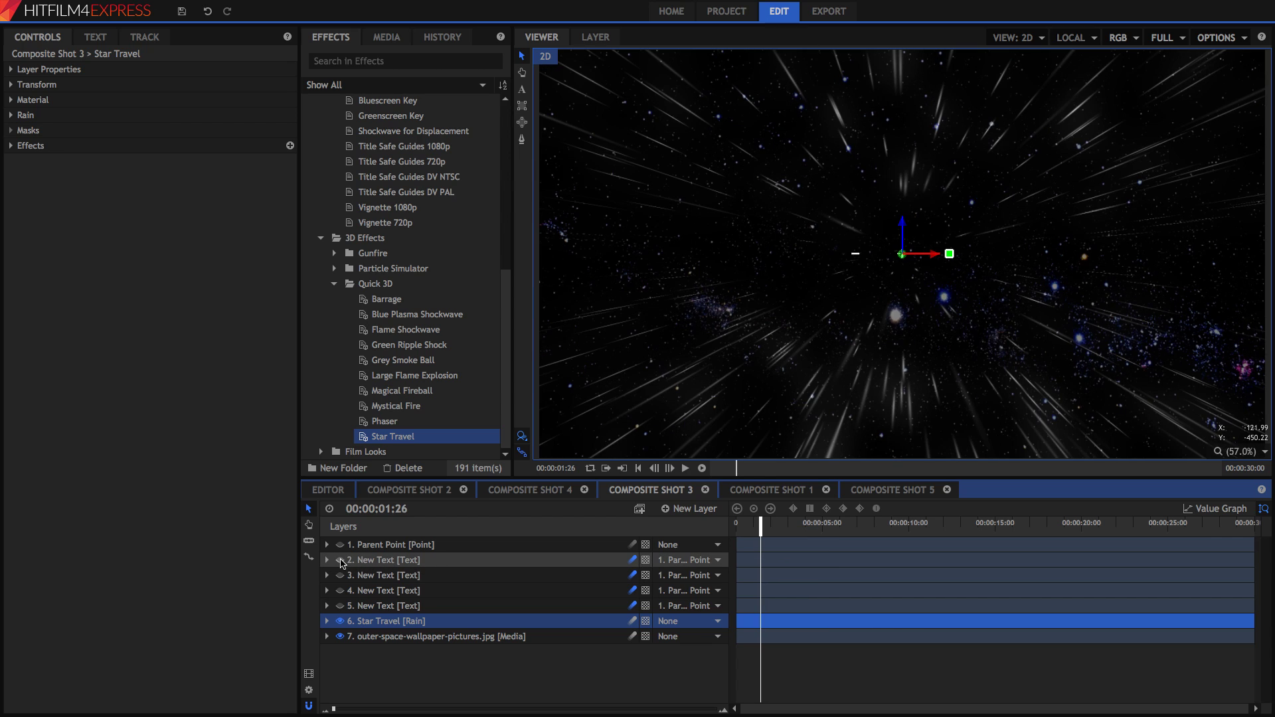
click(340, 561)
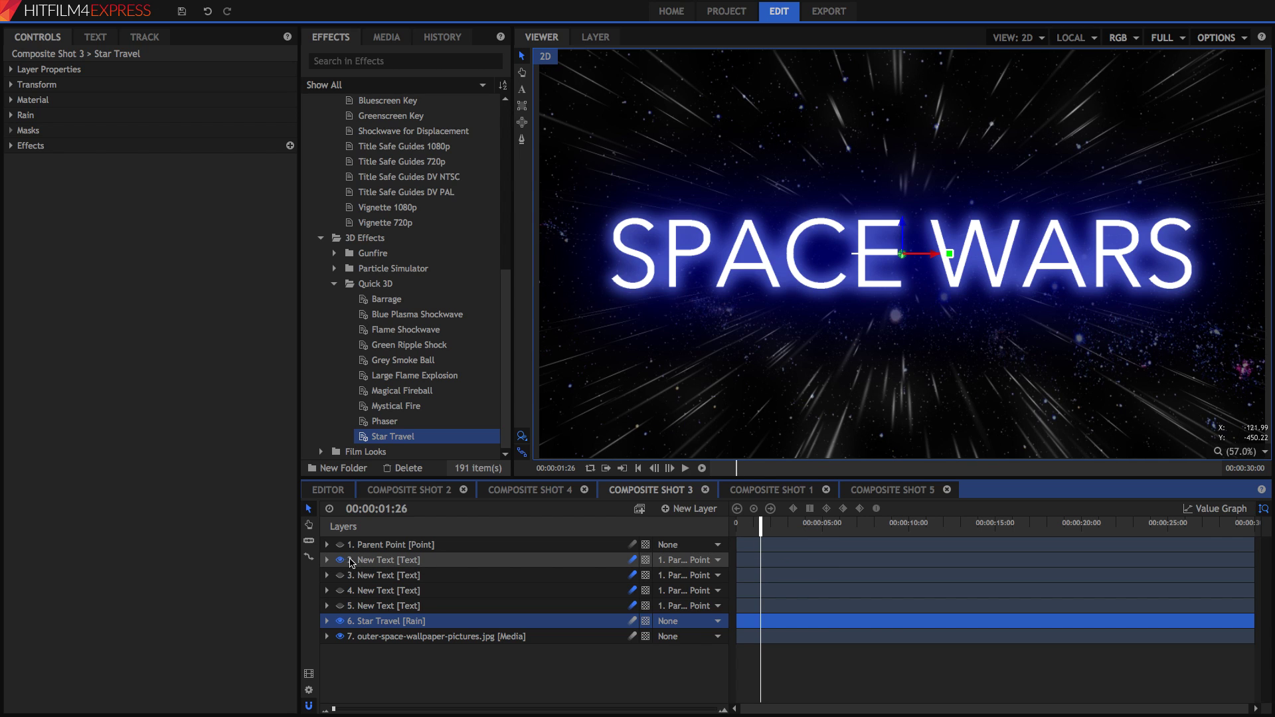
click(359, 562)
click(11, 115)
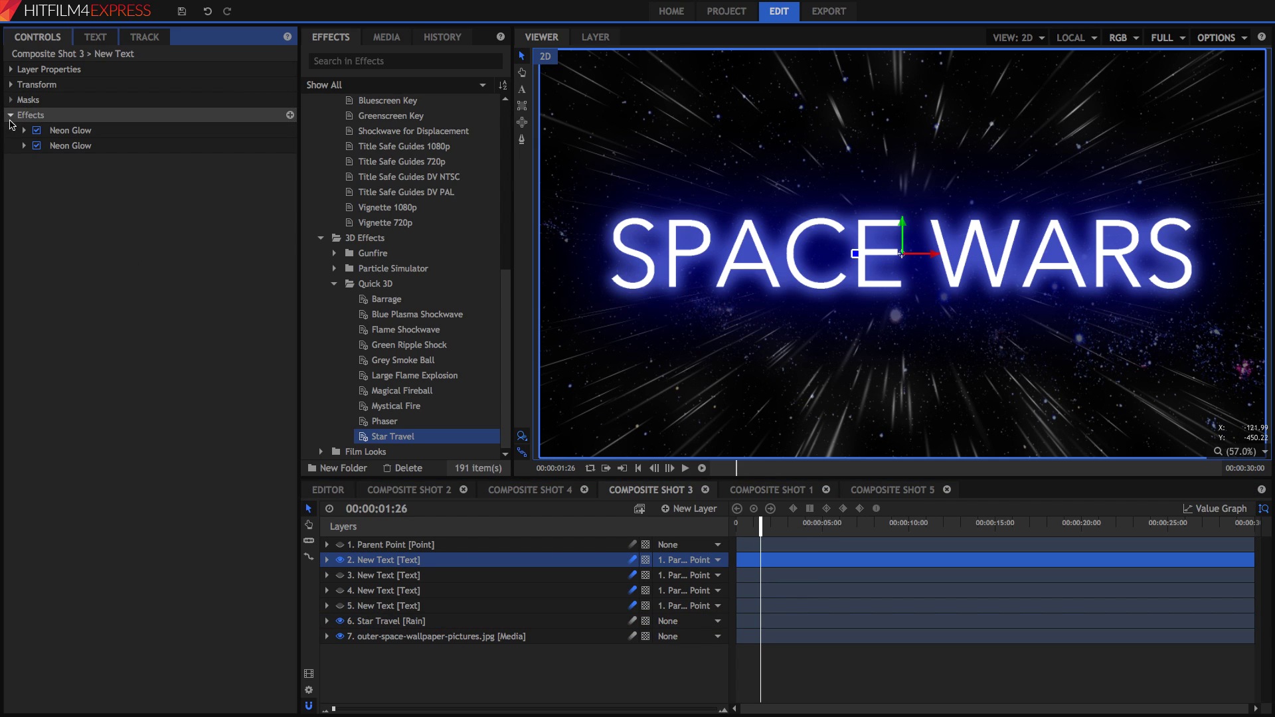
- Compare both Neon Glow effects, leave both enabled, then hide the glowing text layer
click(37, 130)
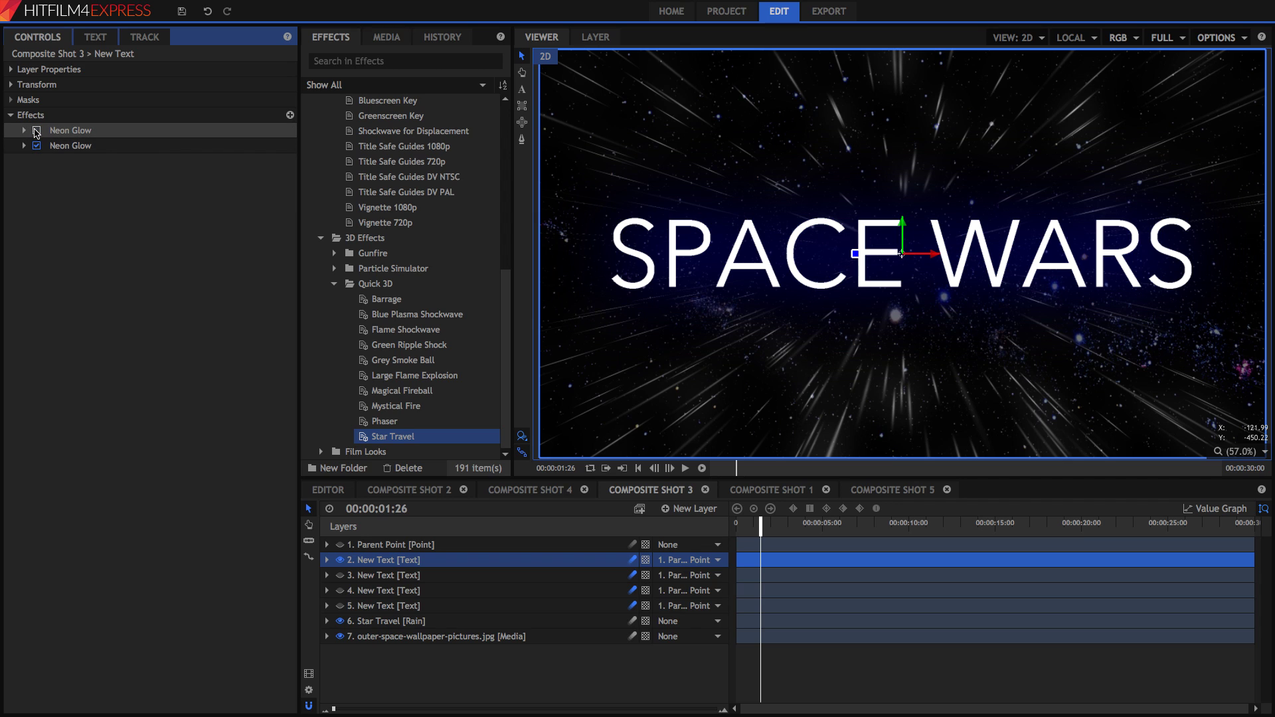
click(37, 146)
click(36, 131)
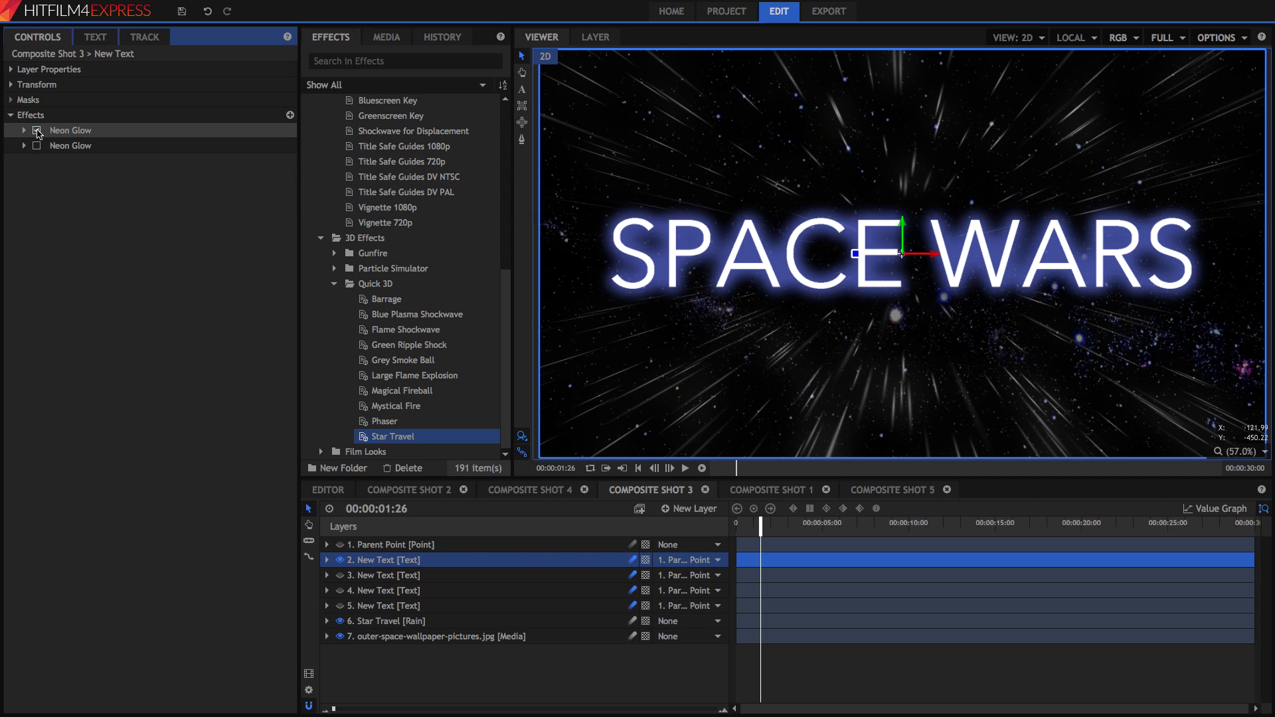
click(37, 146)
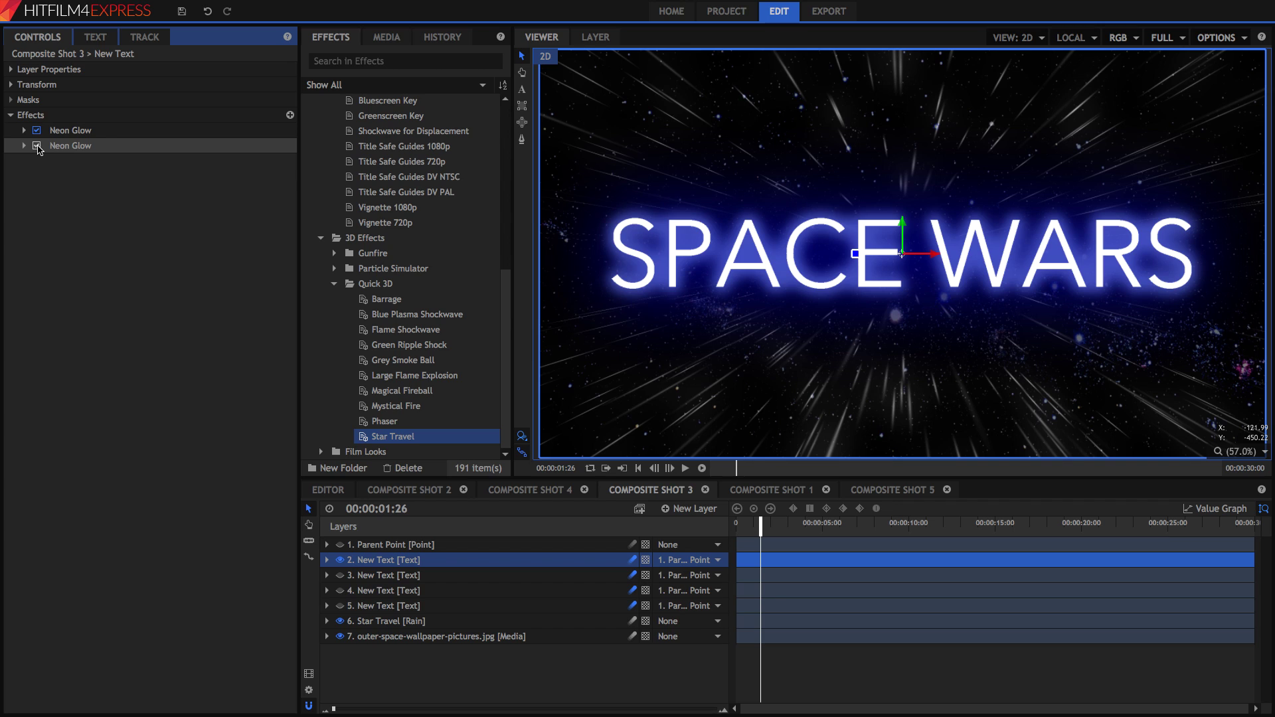
click(340, 559)
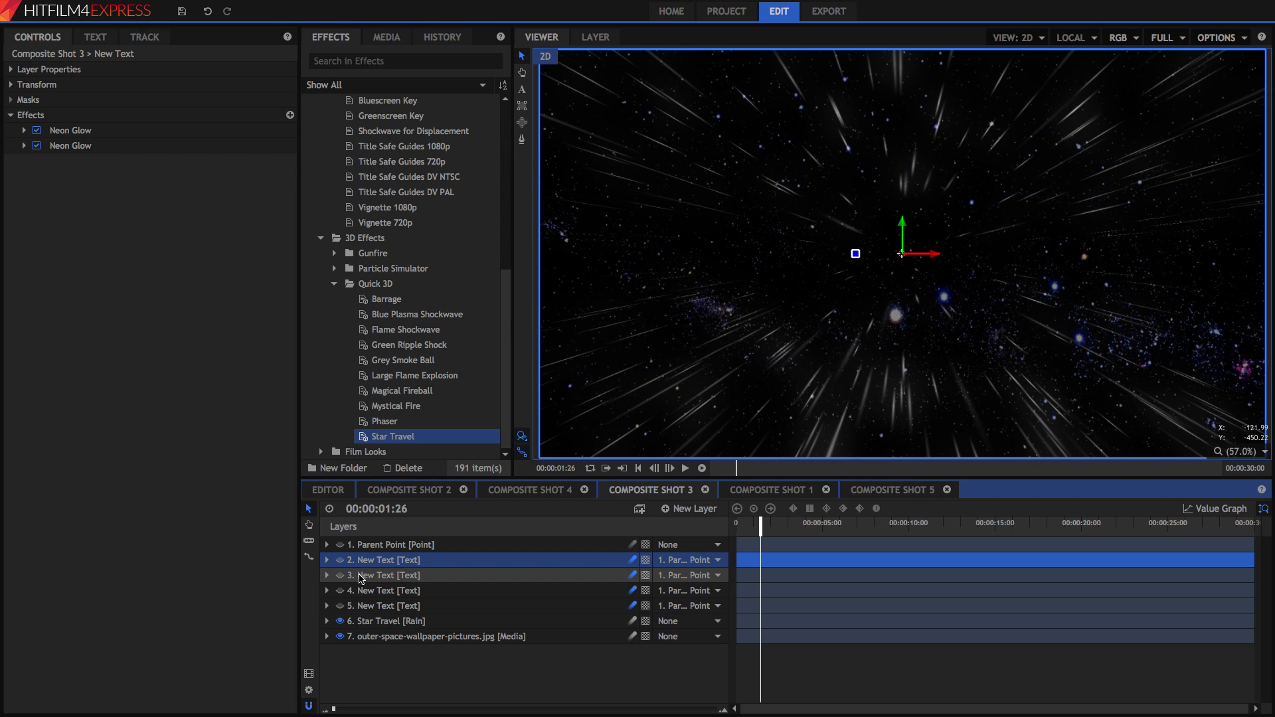
click(402, 575)
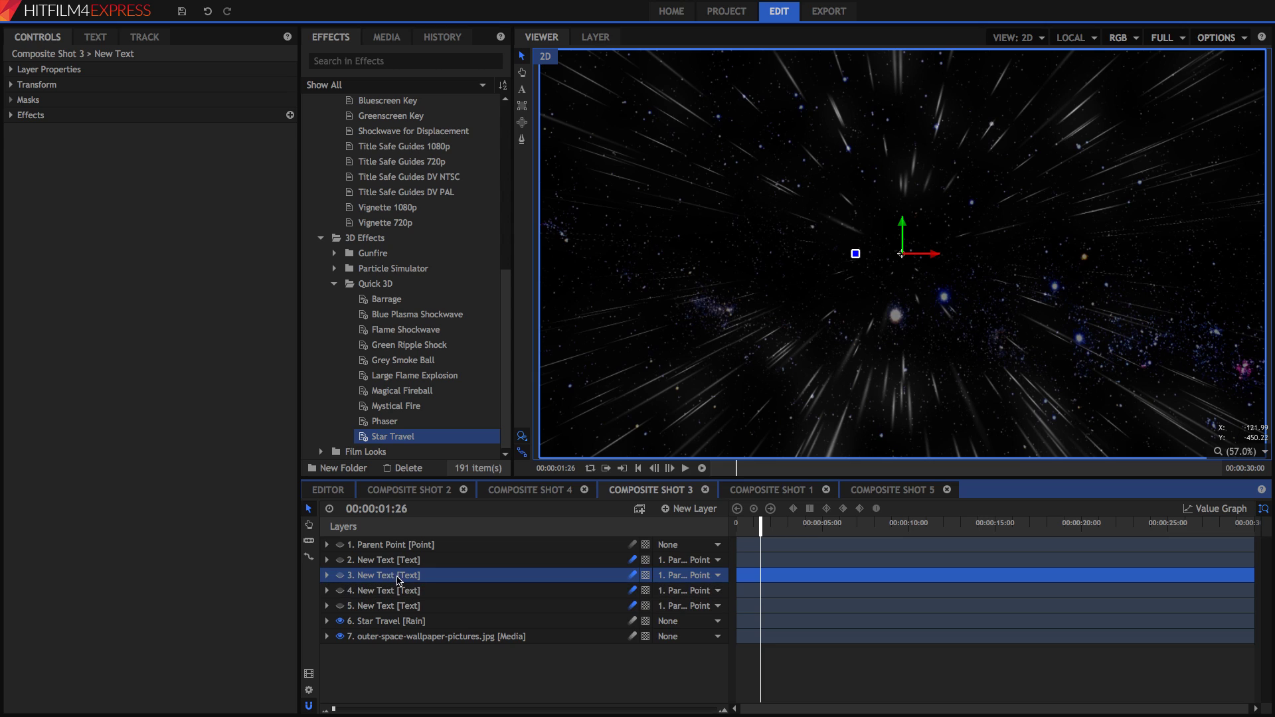
- Make the third text layer visible and enable its Zoom Blur effect
click(38, 131)
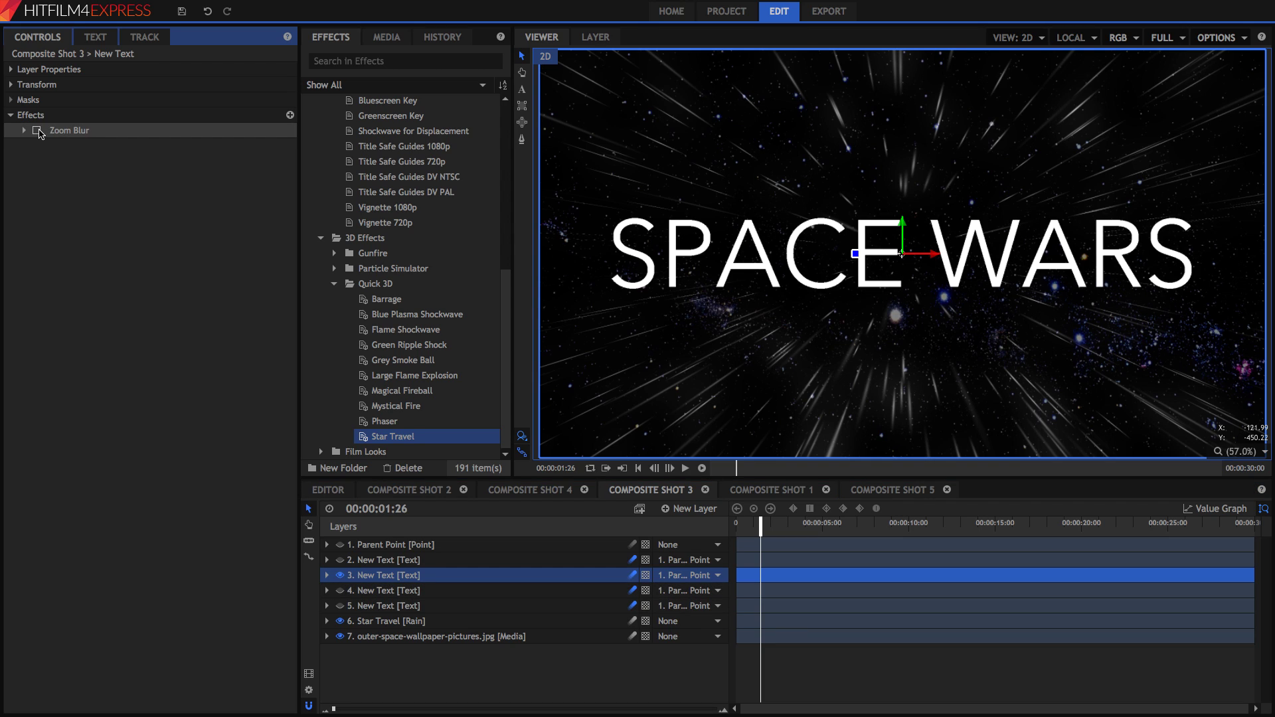
click(37, 131)
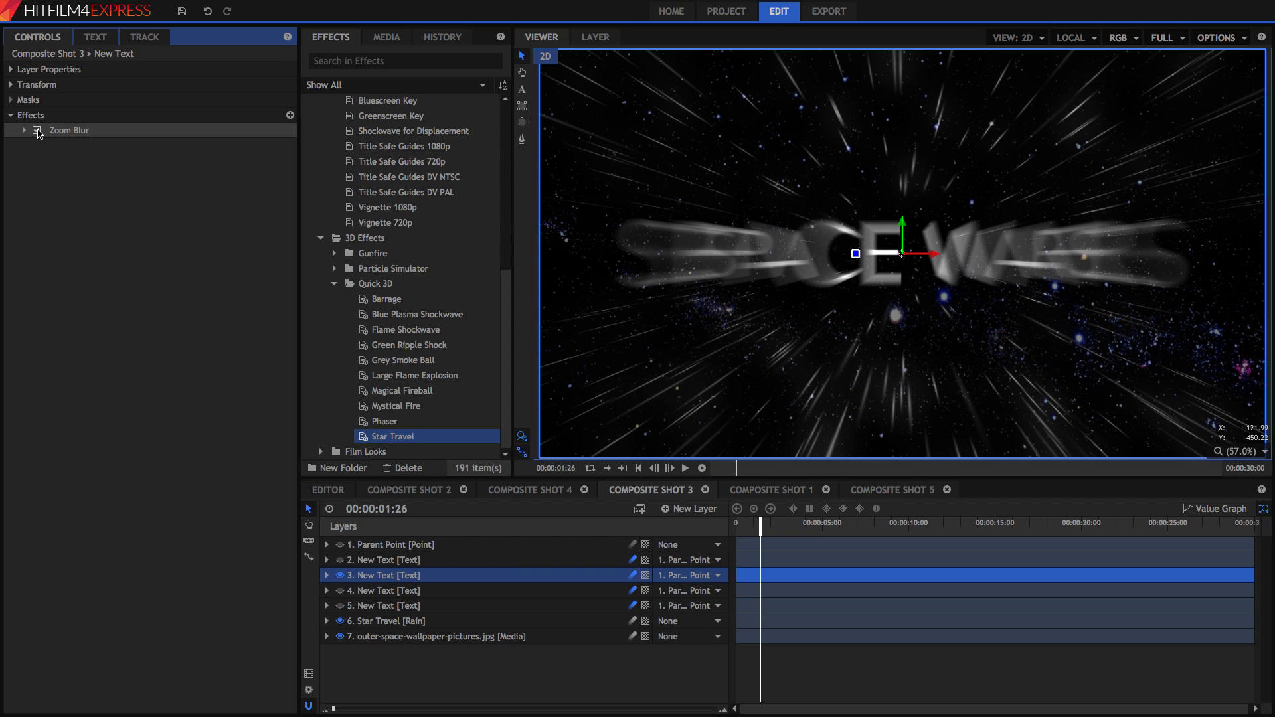
click(37, 131)
click(37, 130)
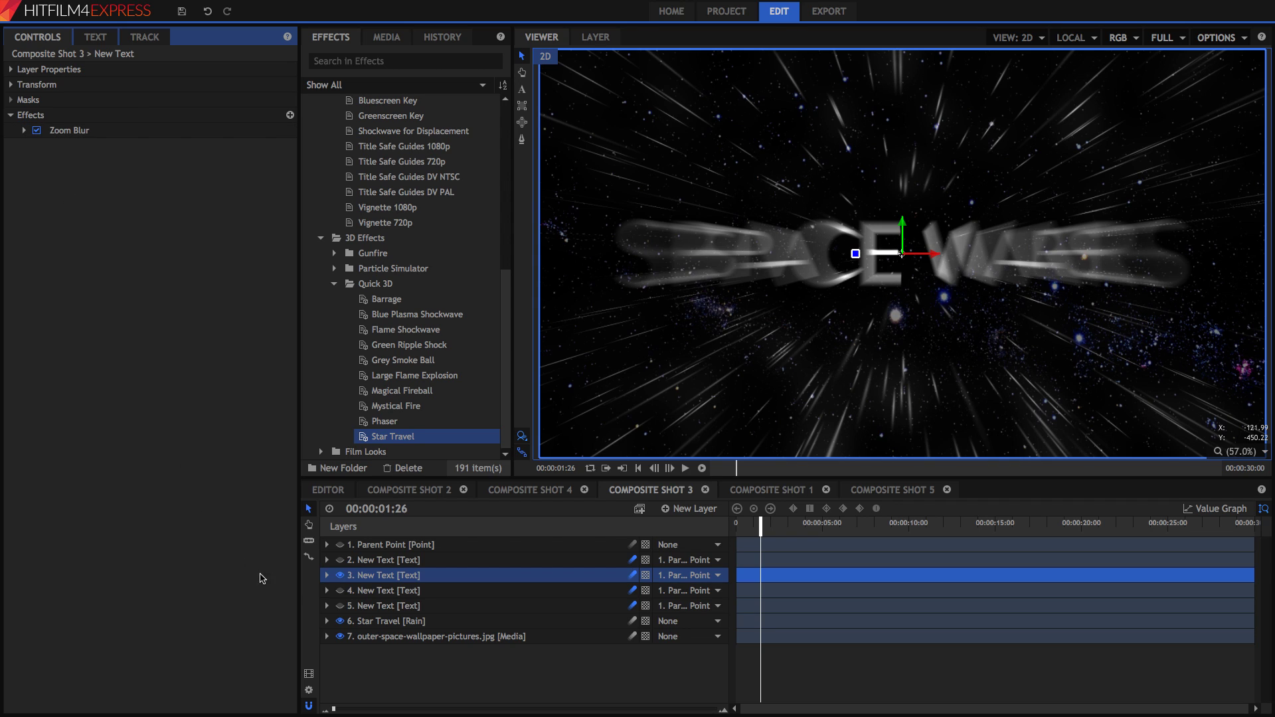
- Show text layers 4 and 5, rewind, and step through the Parent Point's keyframes
click(340, 590)
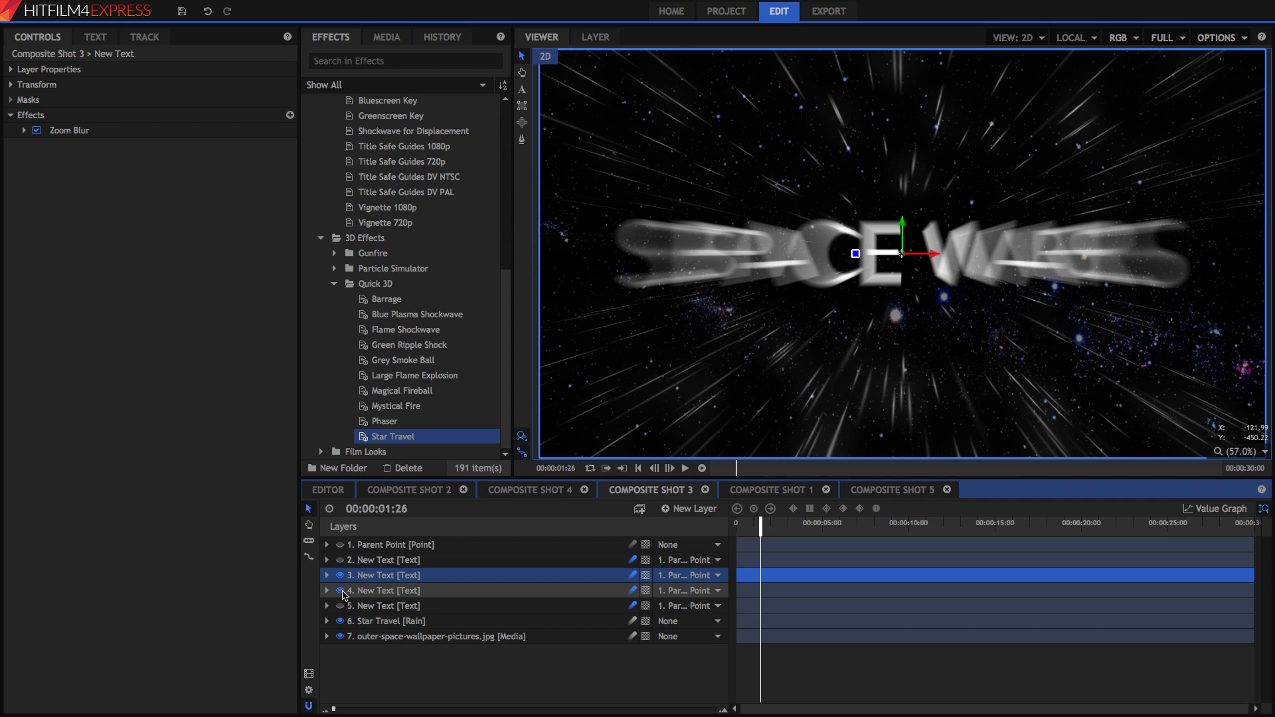
click(340, 605)
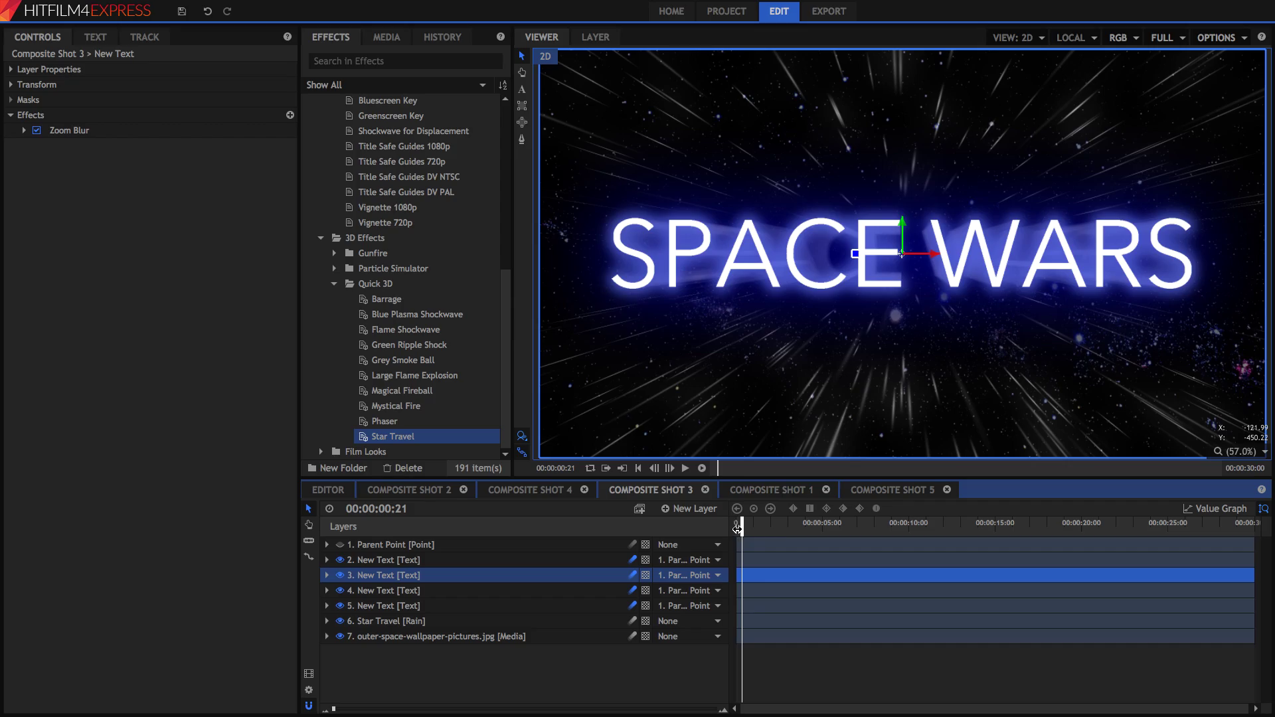
drag(737, 528, 731, 530)
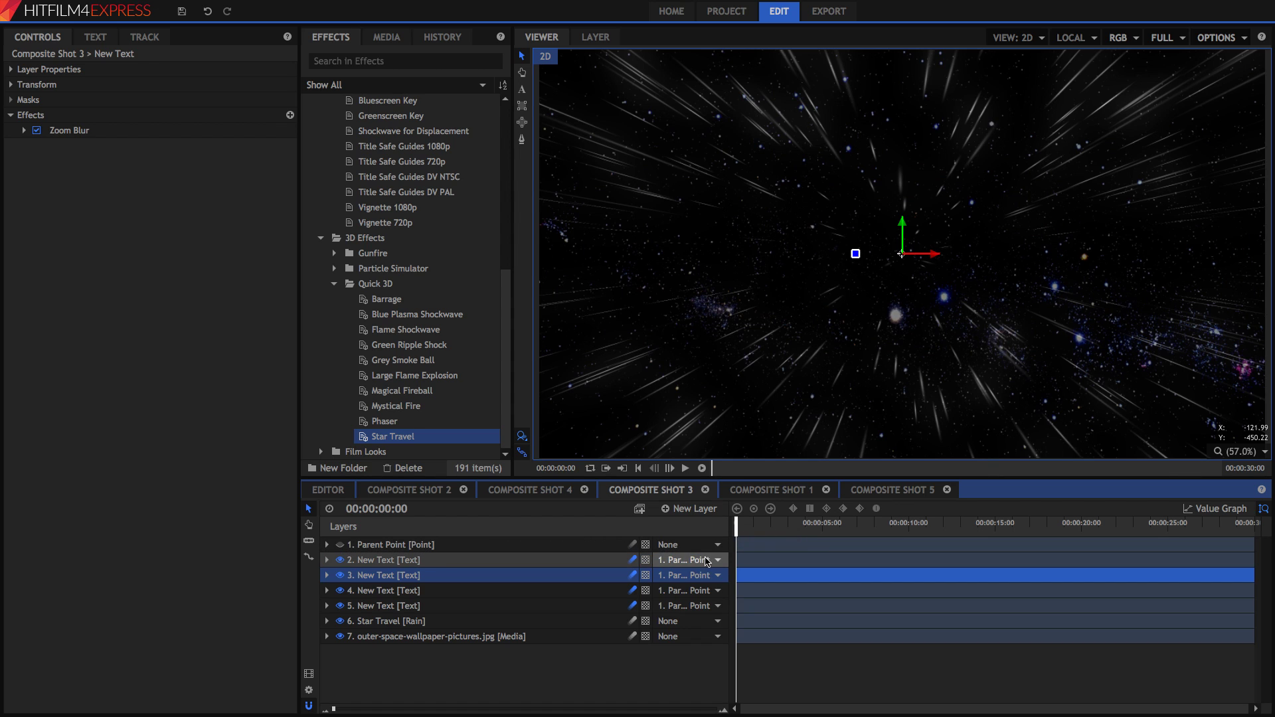
click(507, 548)
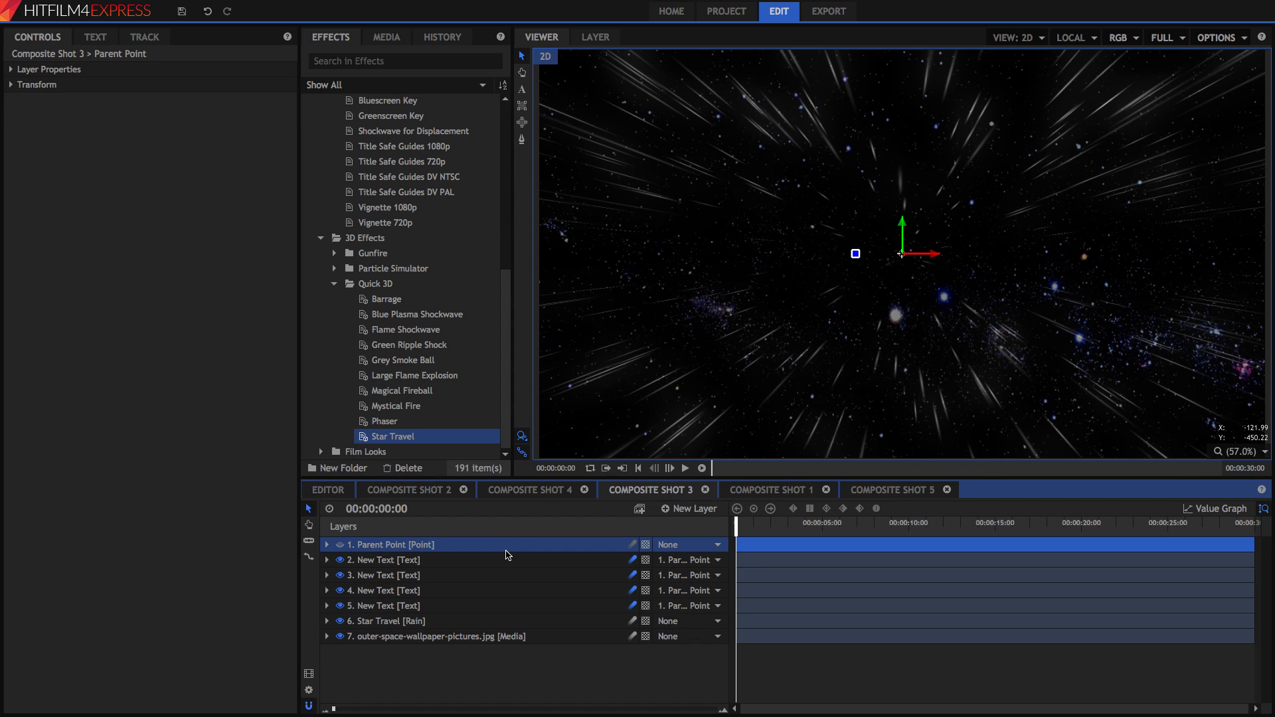
click(764, 510)
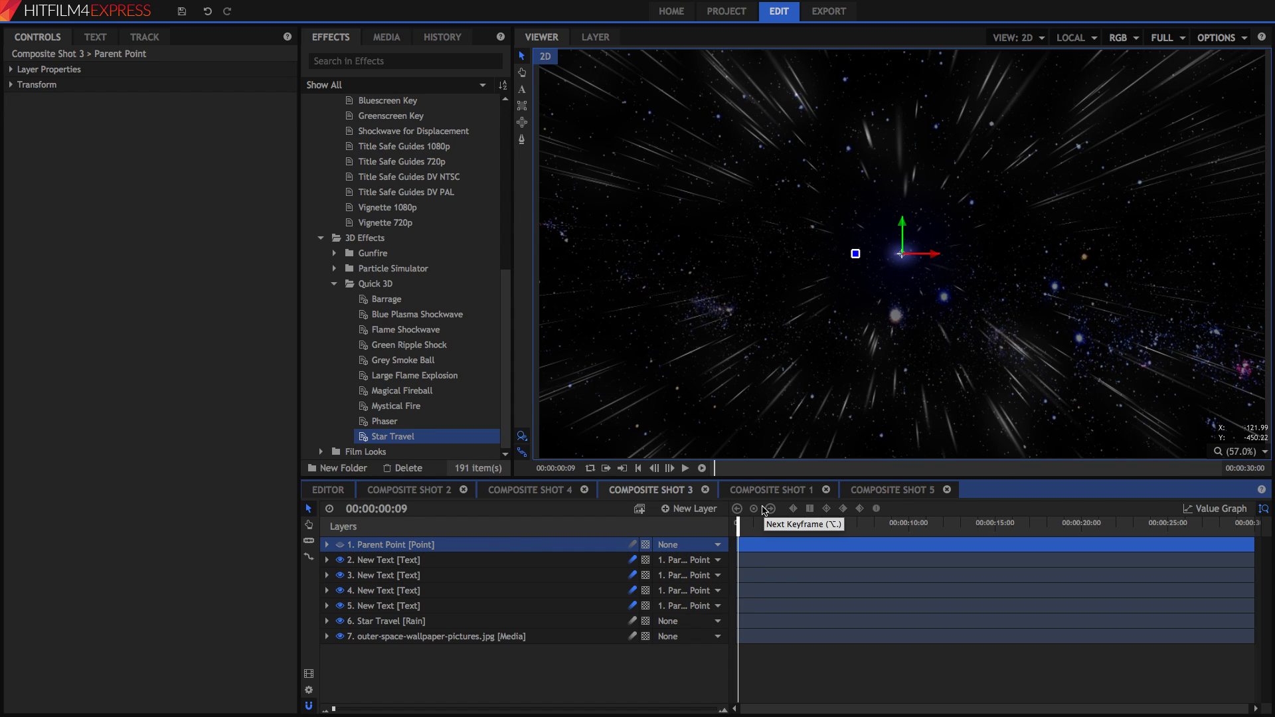
click(764, 510)
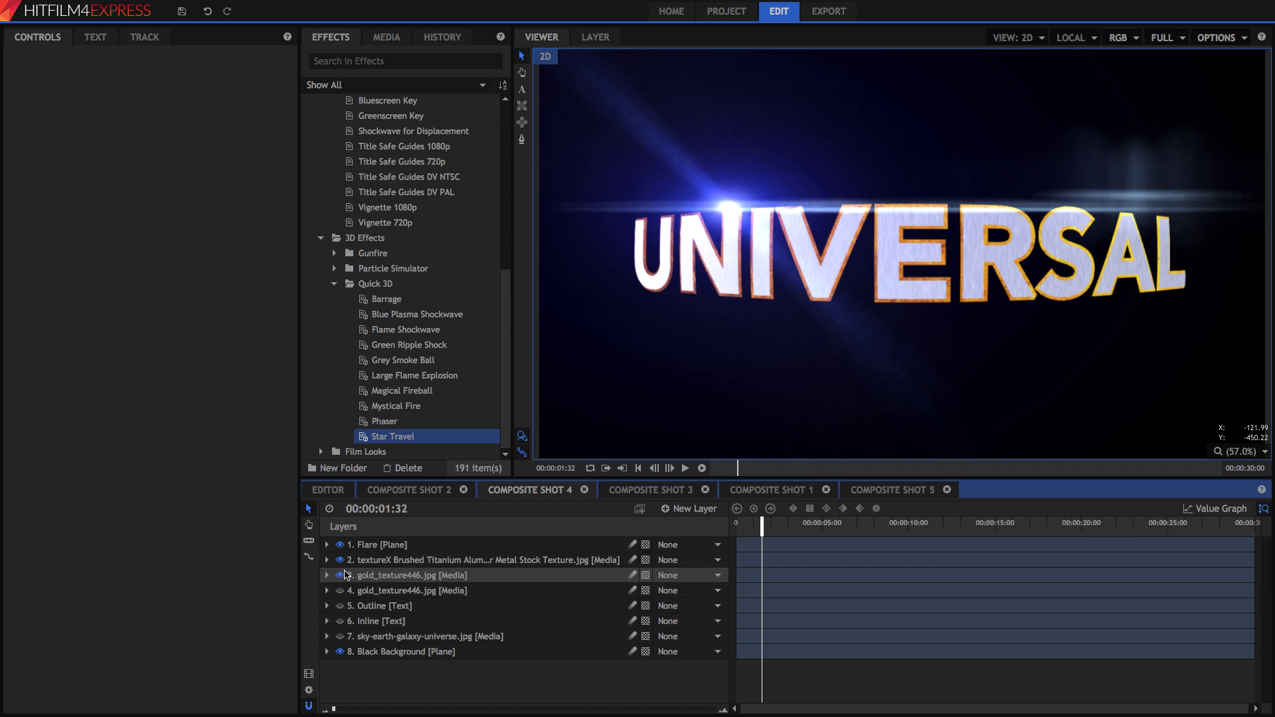
- Hide the top four UNIVERSAL layers and show the earth background image
click(340, 575)
click(340, 560)
click(340, 544)
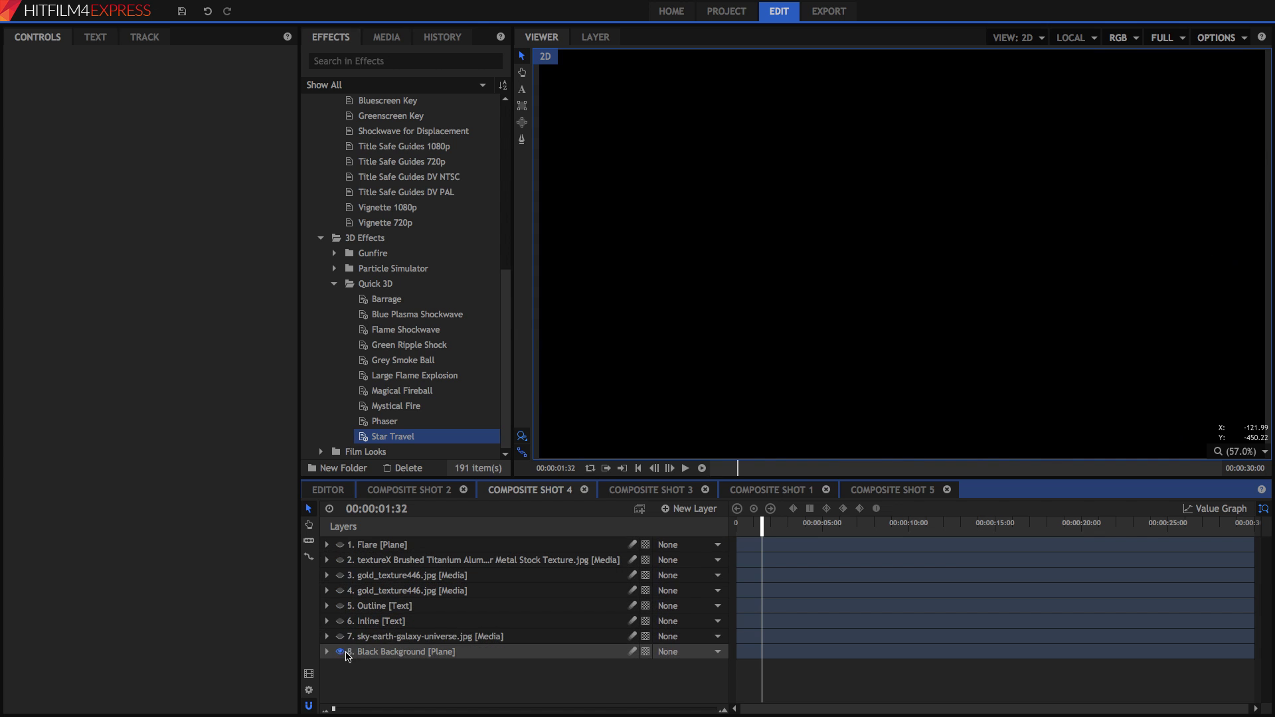
click(342, 651)
click(342, 651)
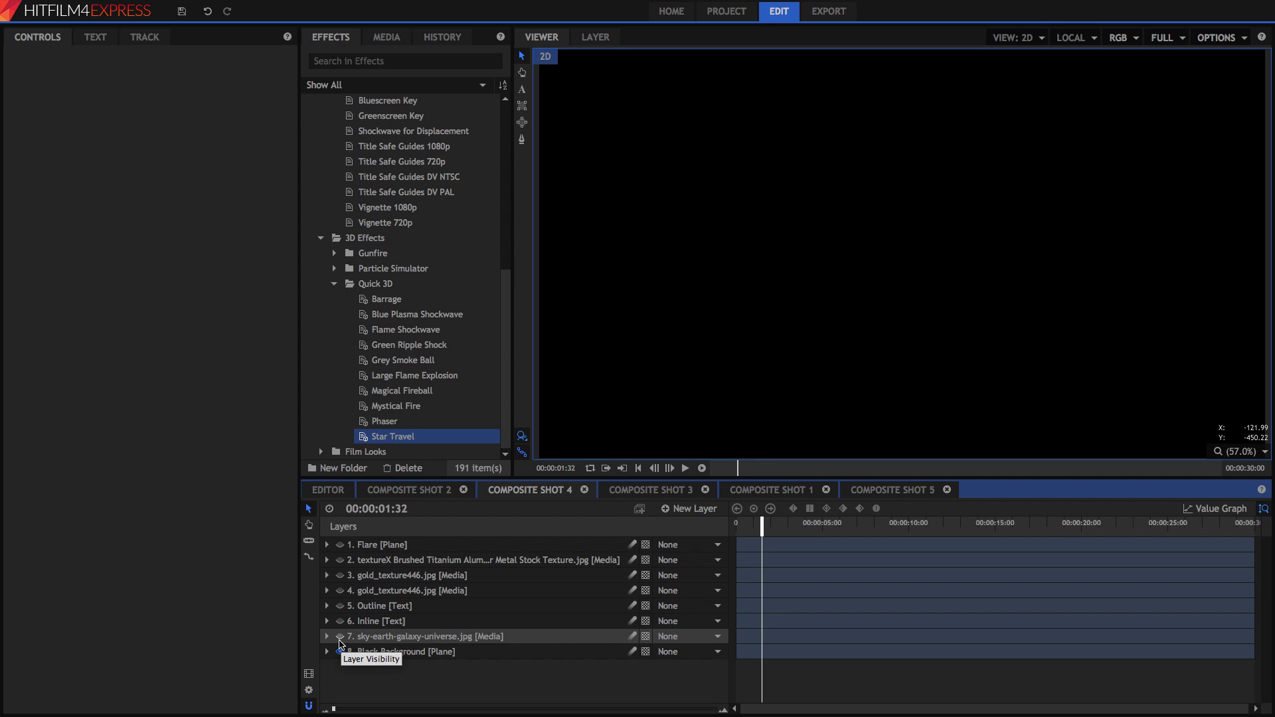
click(340, 637)
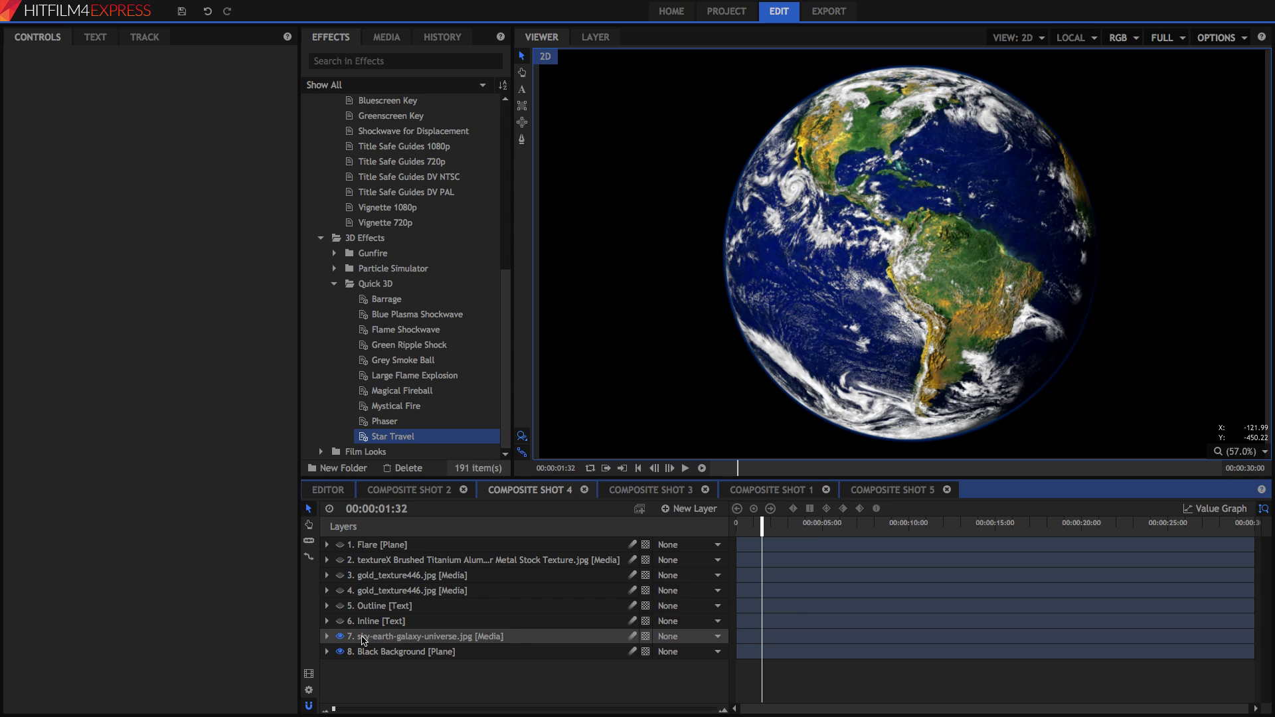
click(364, 638)
click(342, 653)
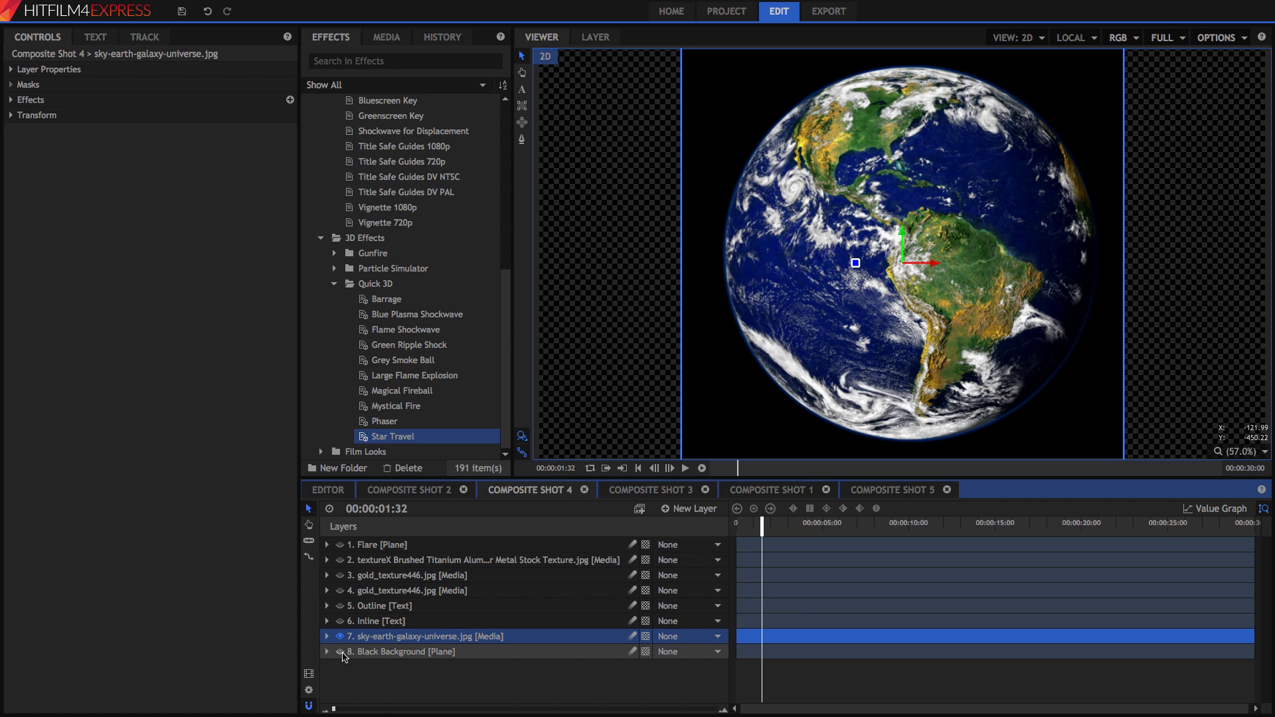
click(341, 653)
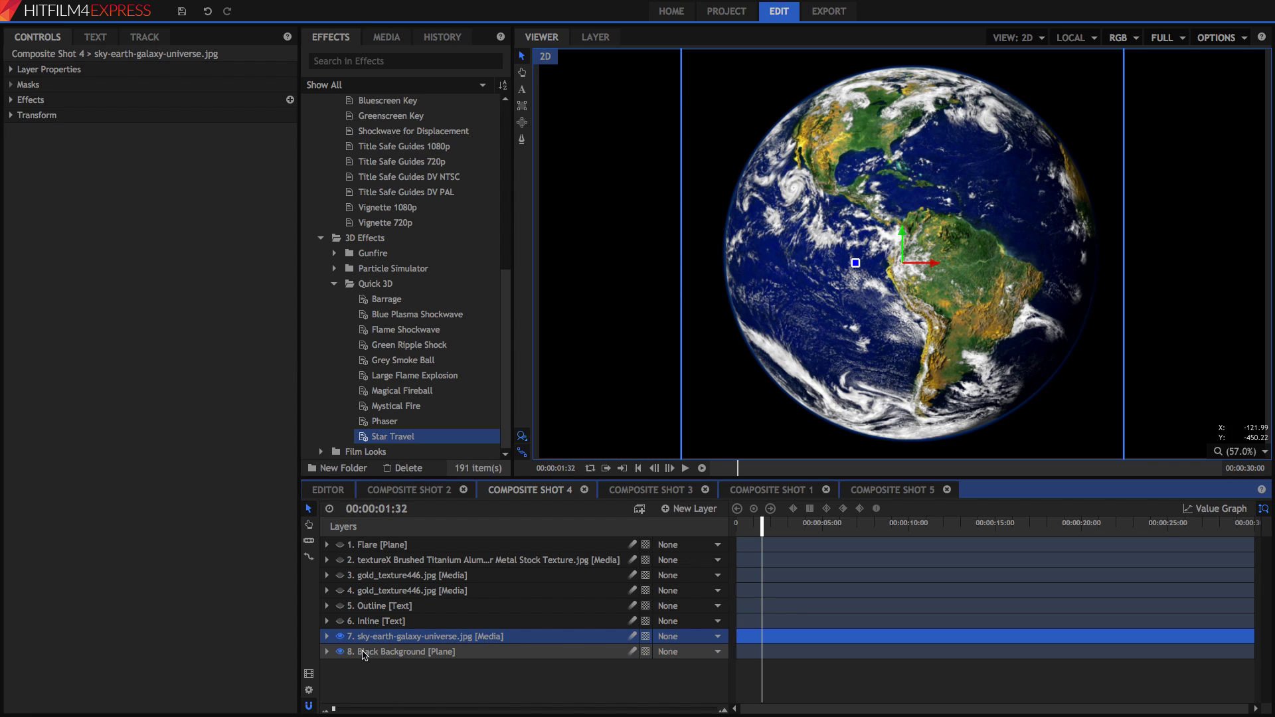
- Show the white UNIVERSAL Inline text and its red Outline, comparing each on and off
click(340, 622)
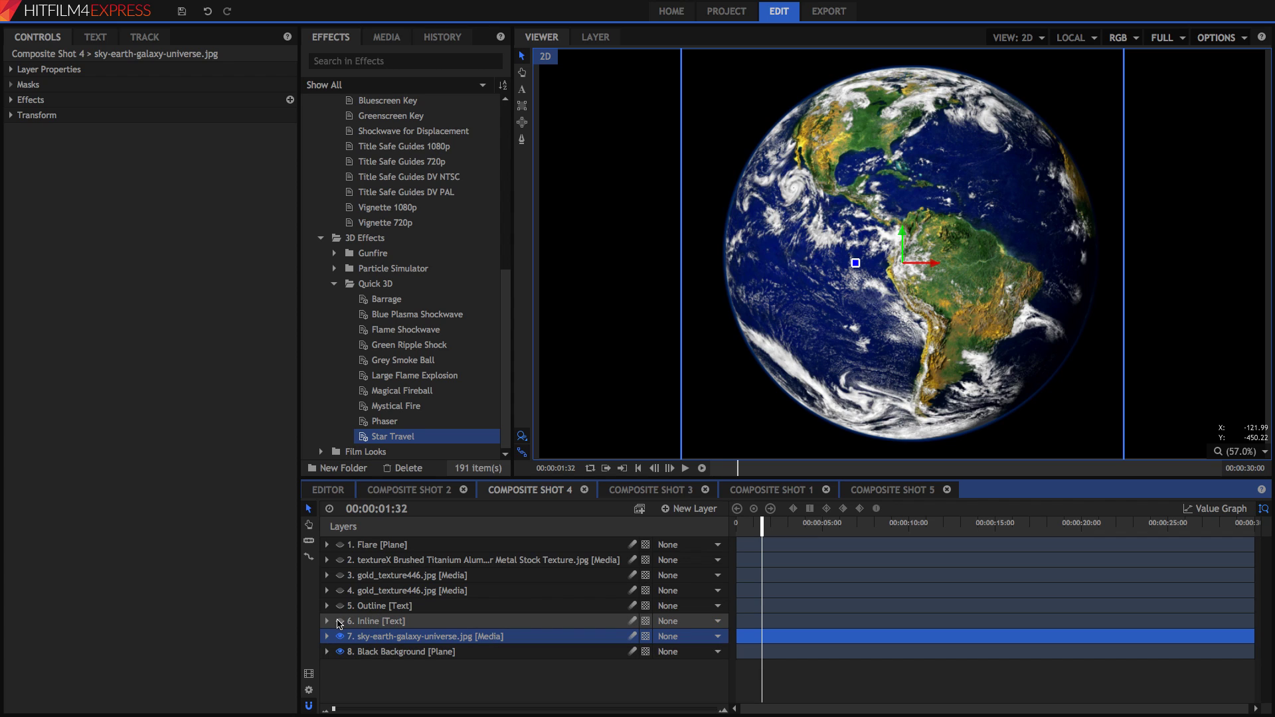
click(341, 606)
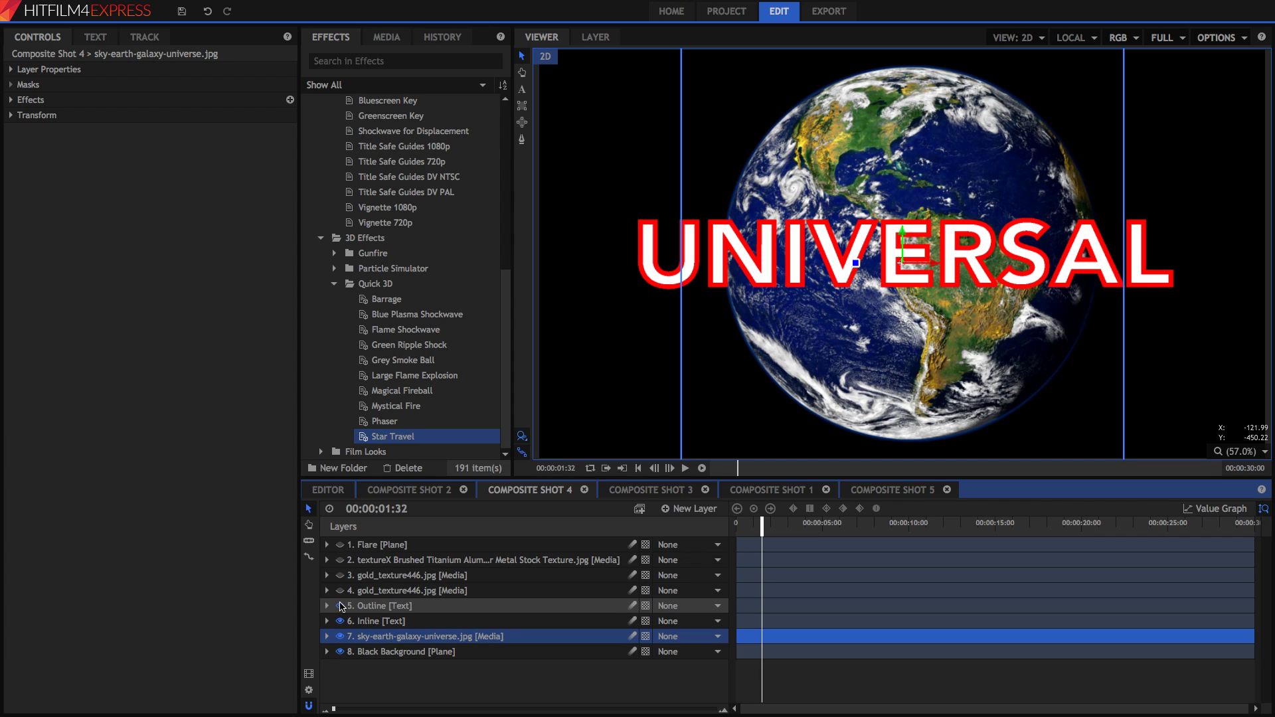
click(340, 606)
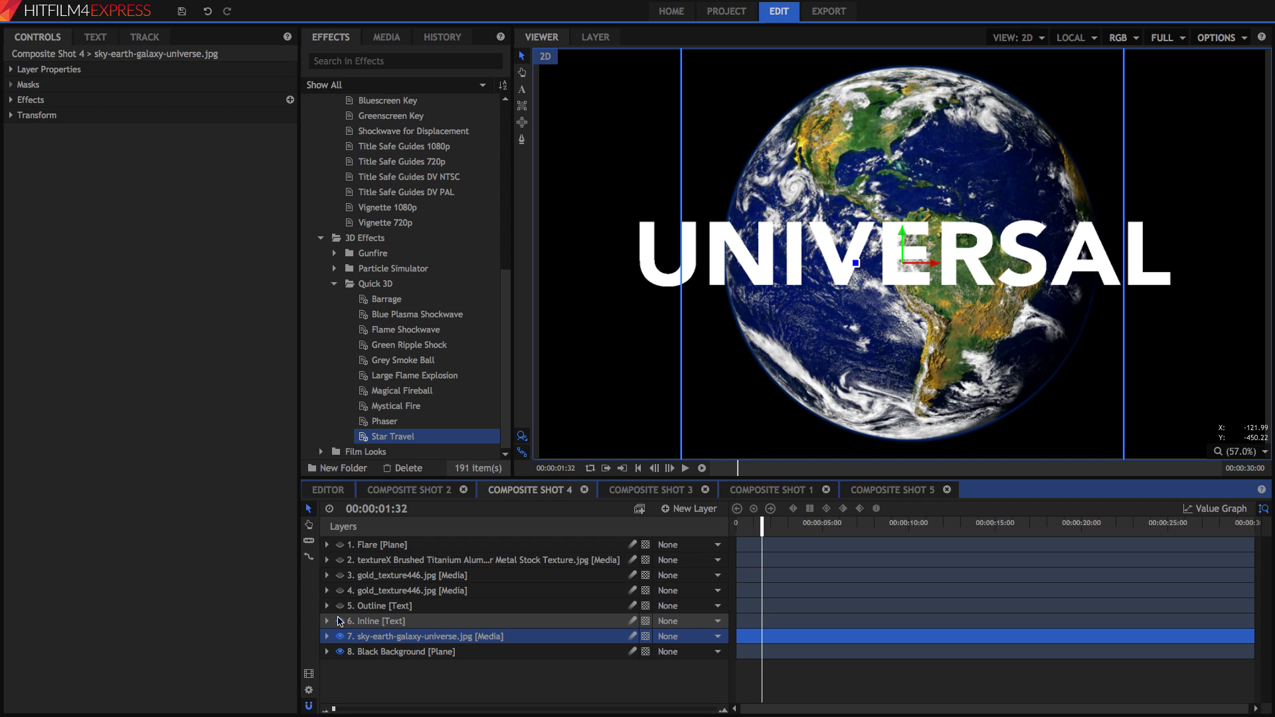
click(340, 622)
click(340, 621)
click(340, 606)
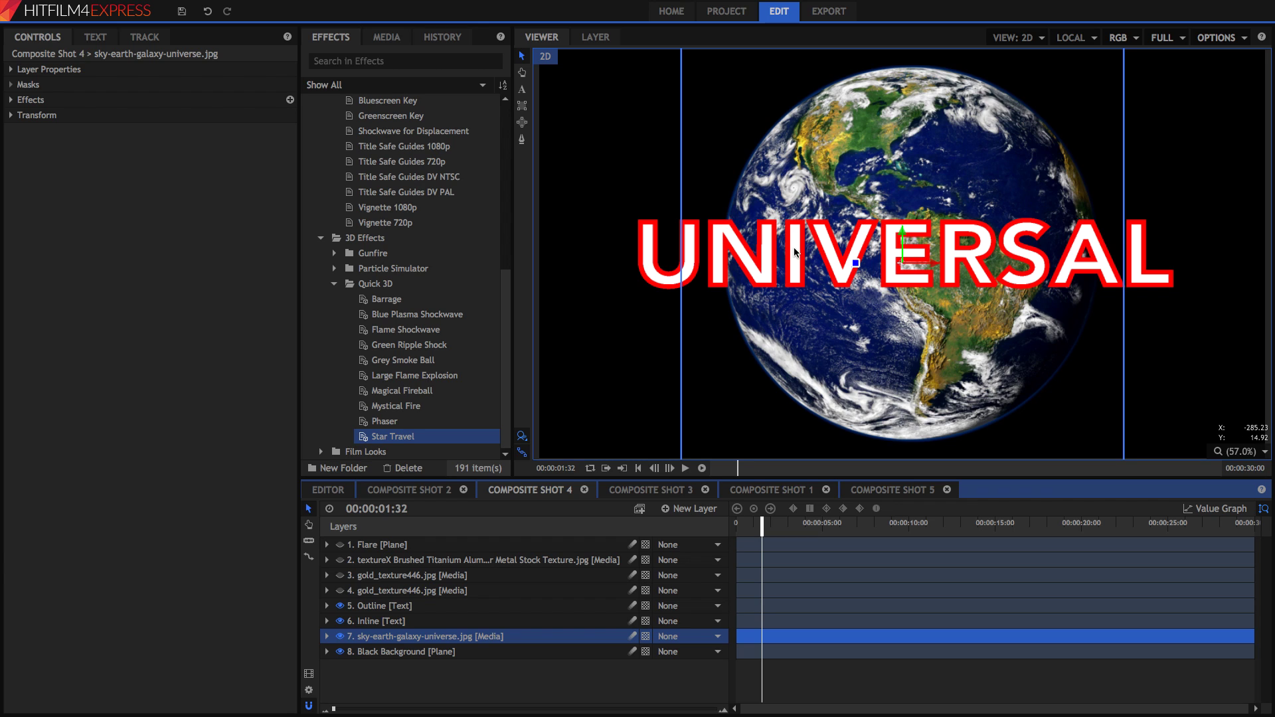
- Switch on a gold_texture layer and the textureX Brushed Titanium layer, then expand titanium's Transform
click(340, 592)
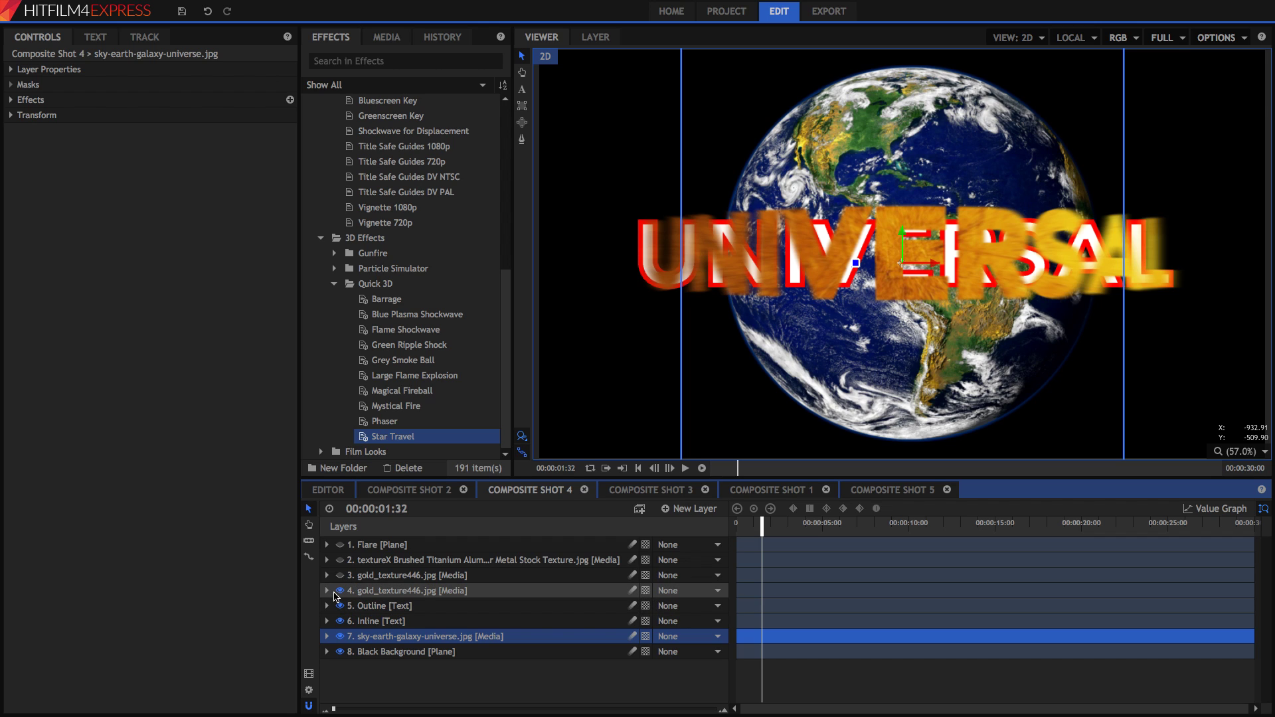
click(339, 591)
click(340, 575)
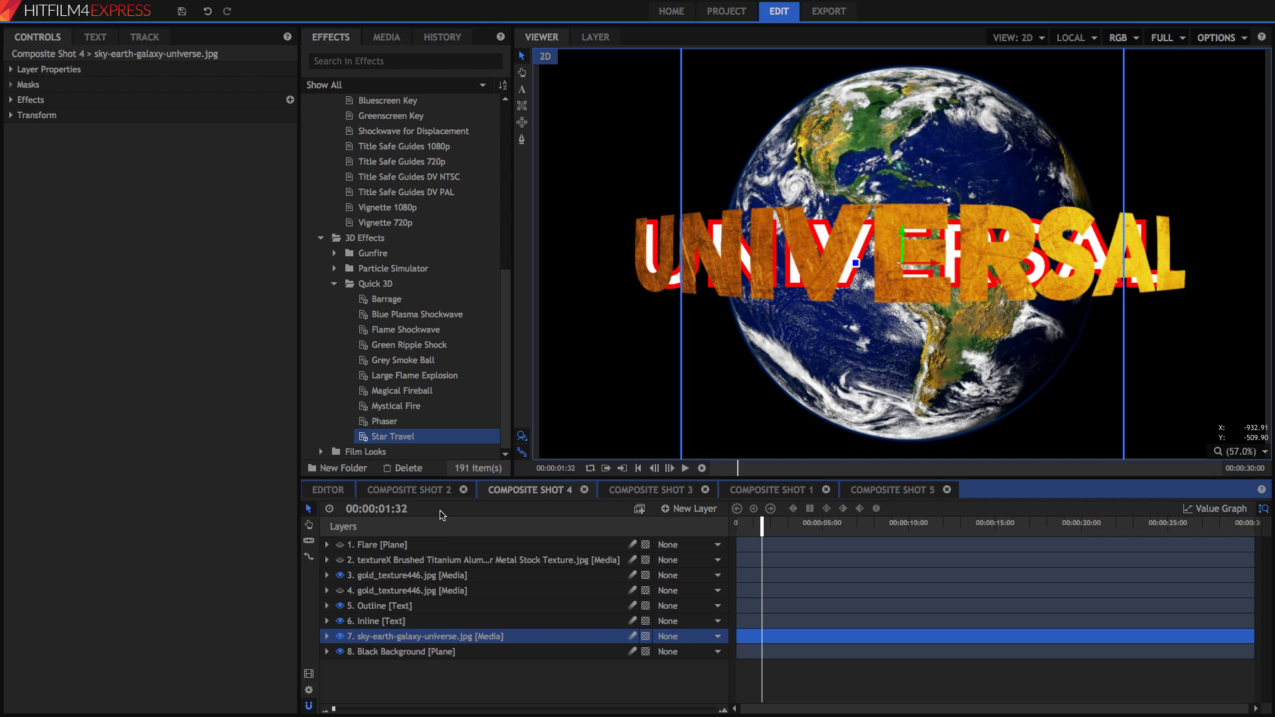
click(340, 560)
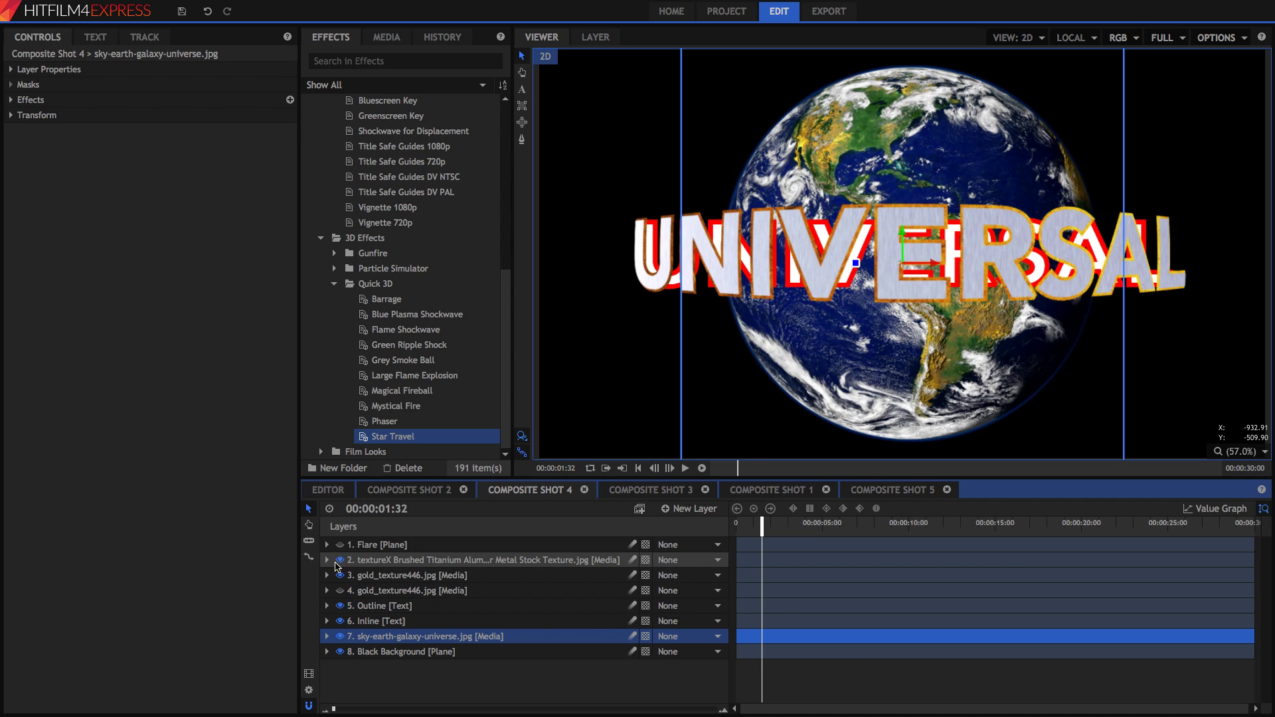
click(410, 561)
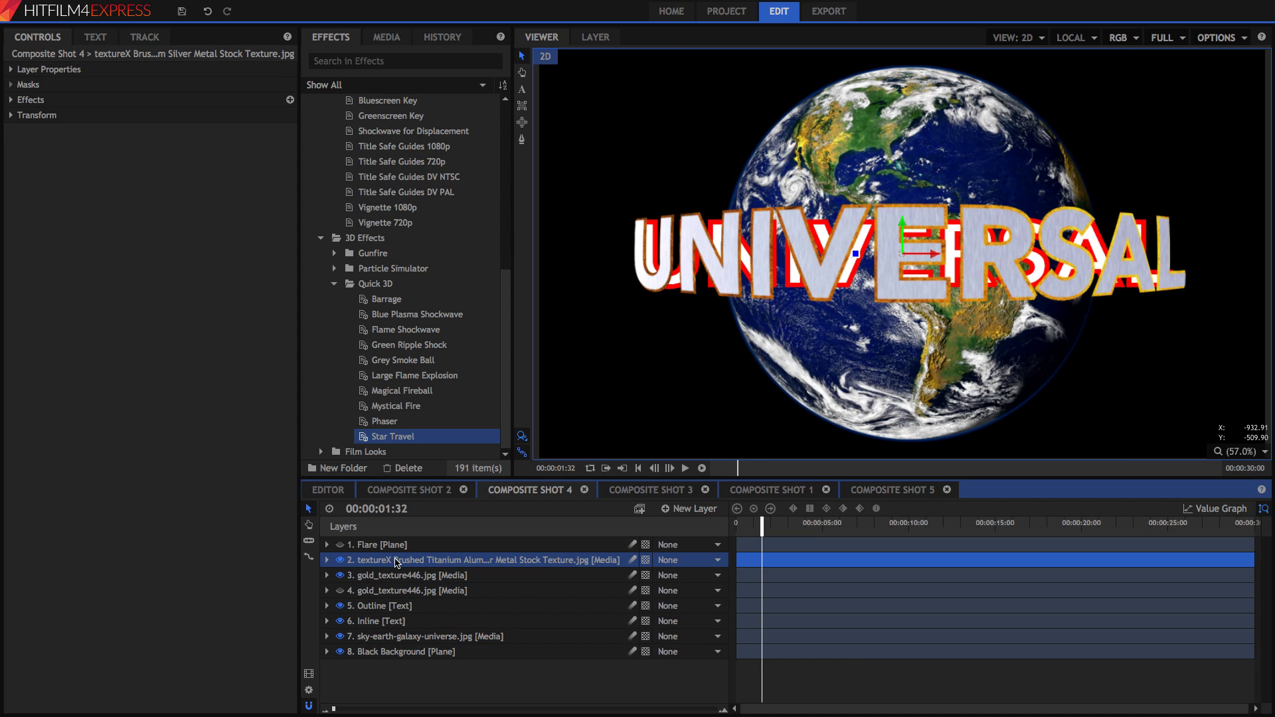
click(11, 116)
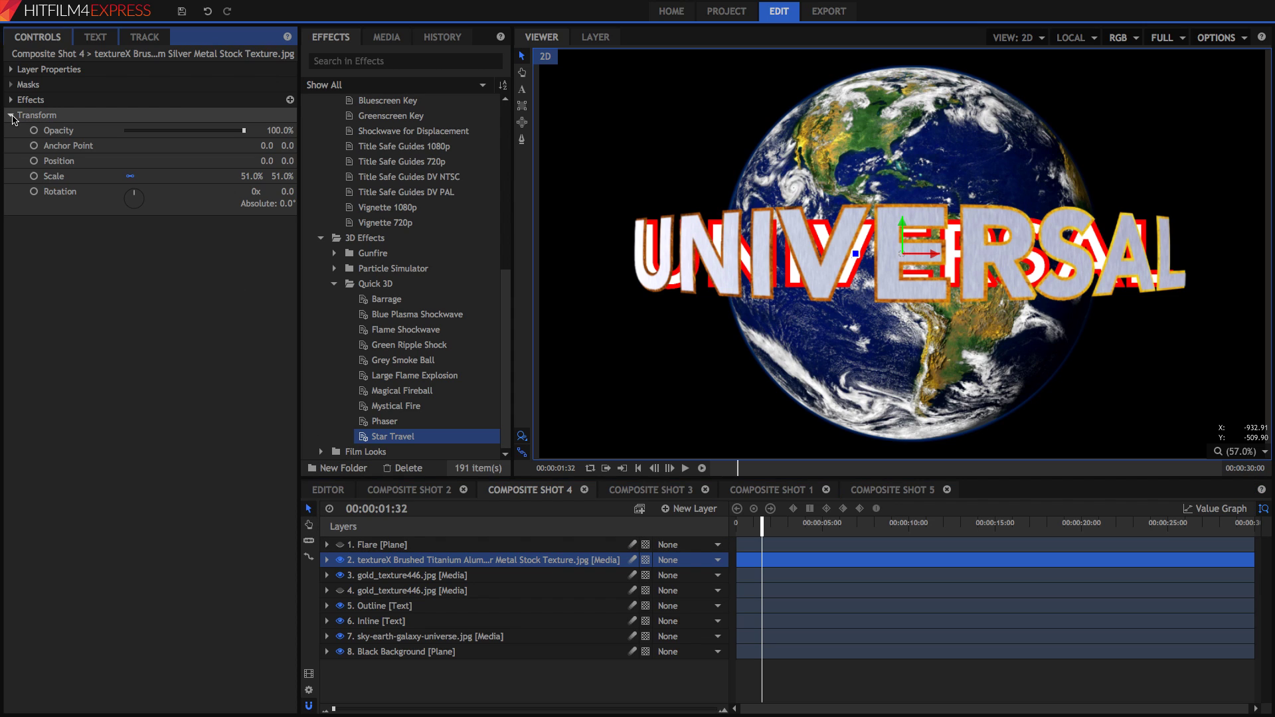
- Hide the gold and Outline layers and test the titanium layer's Set Matte, leaving it on
click(11, 99)
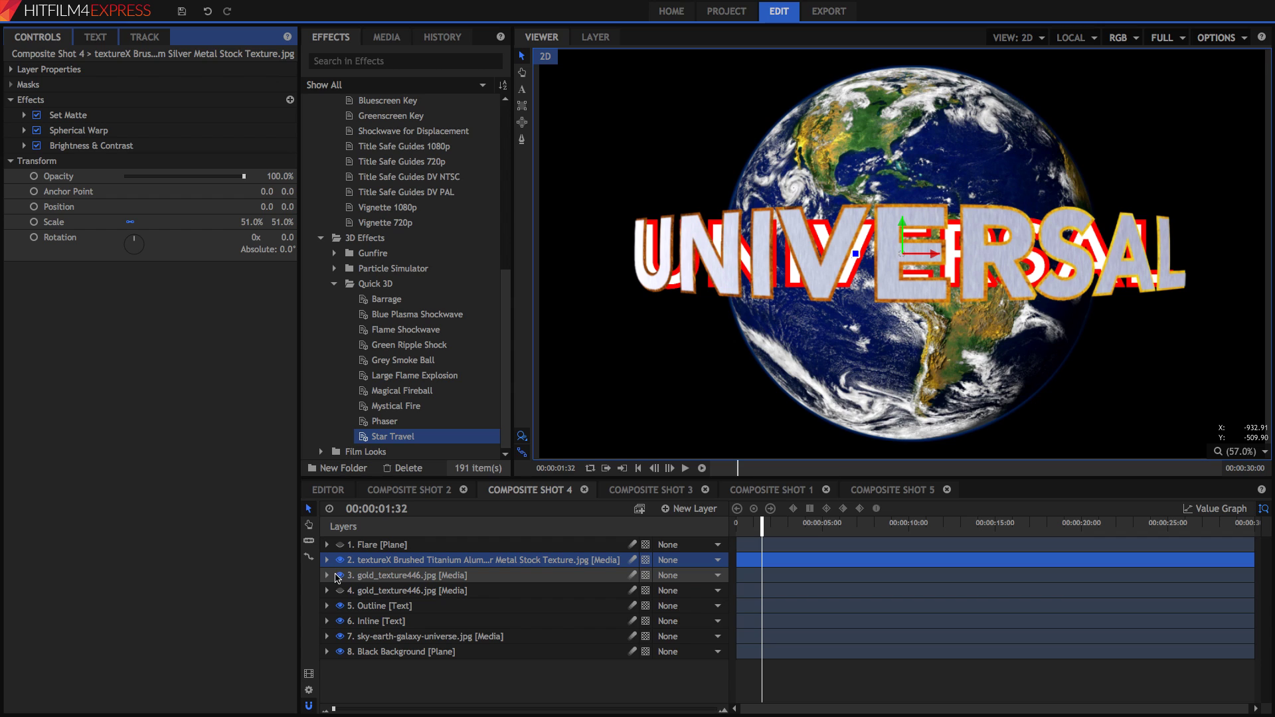
drag(339, 575, 340, 606)
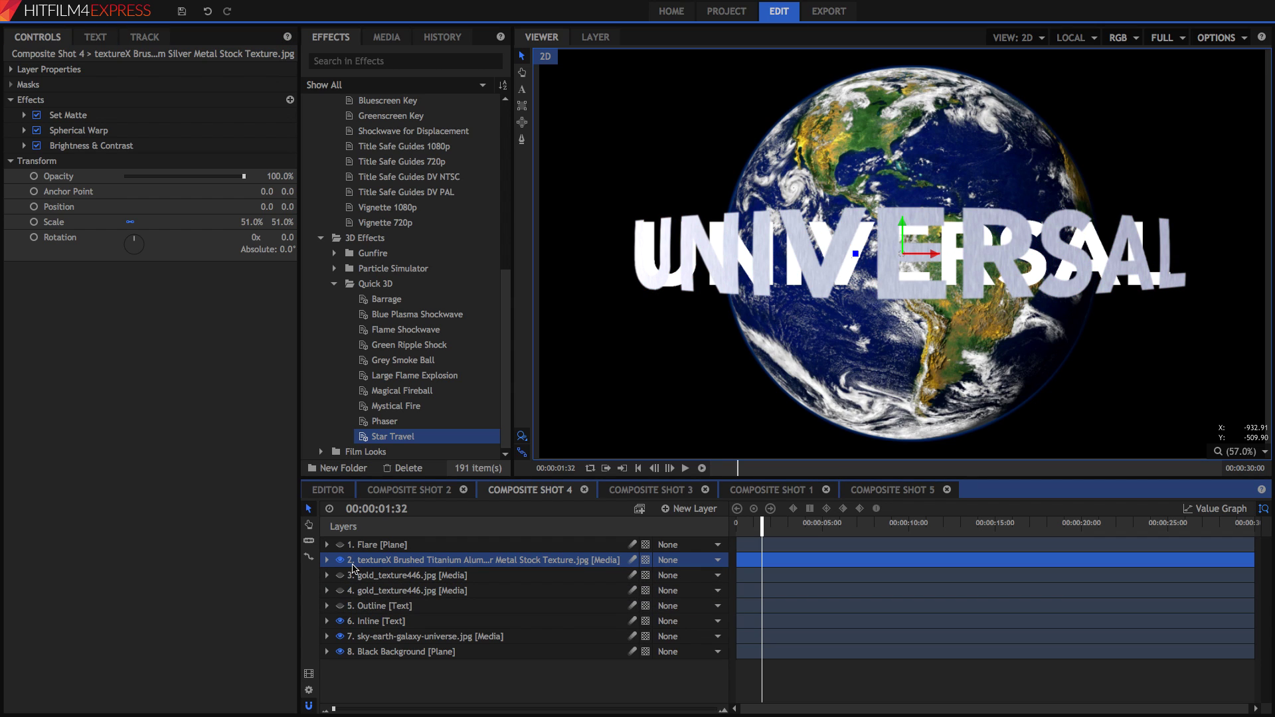
click(37, 130)
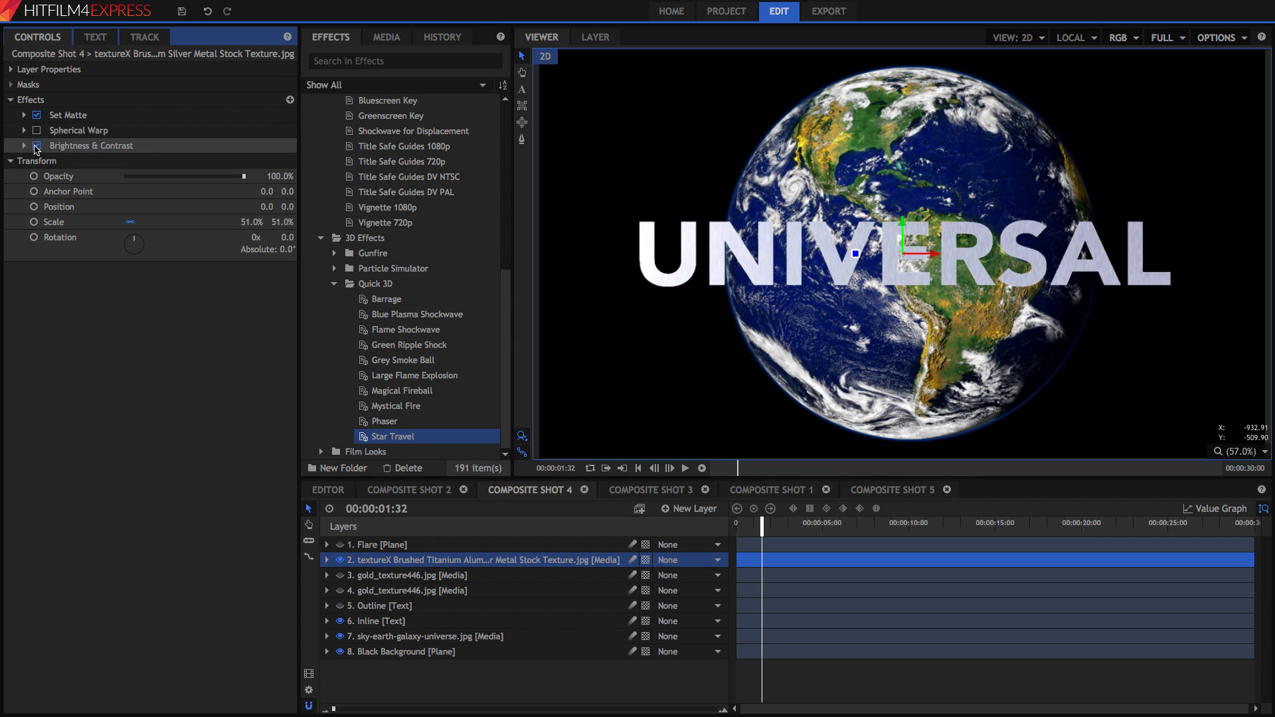
click(37, 145)
click(24, 115)
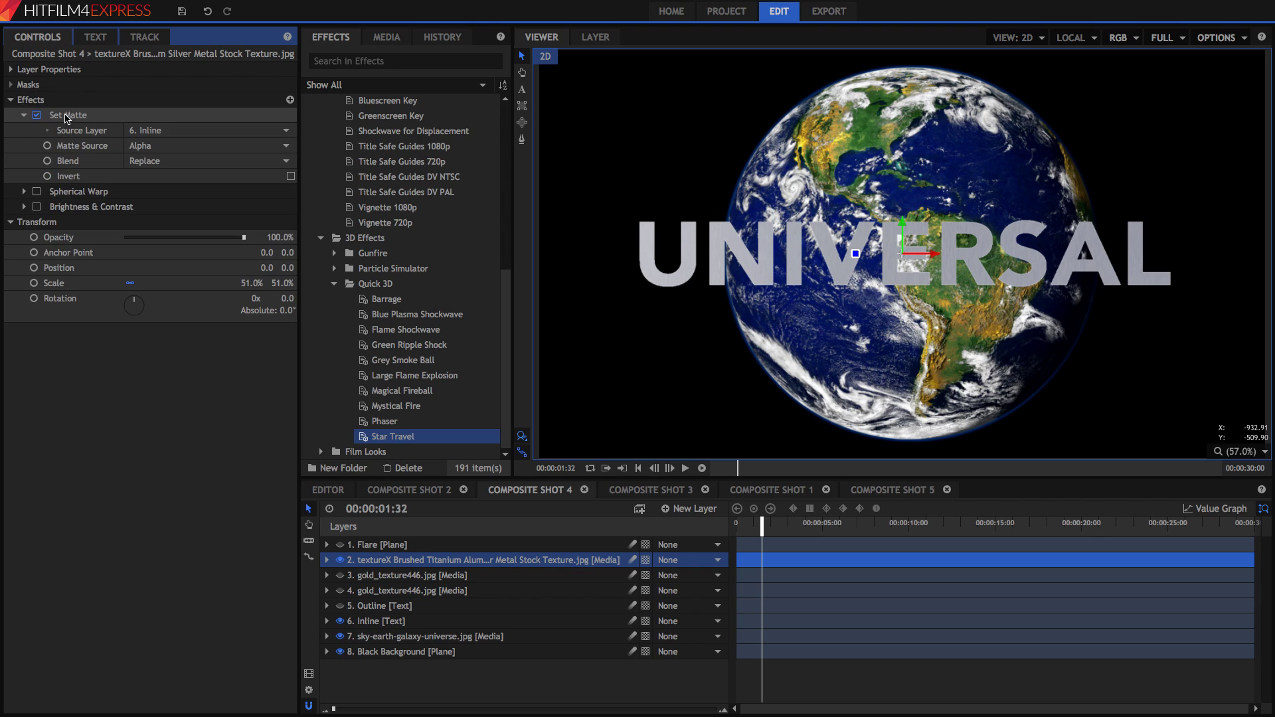
click(36, 115)
click(37, 115)
click(37, 115)
click(37, 115)
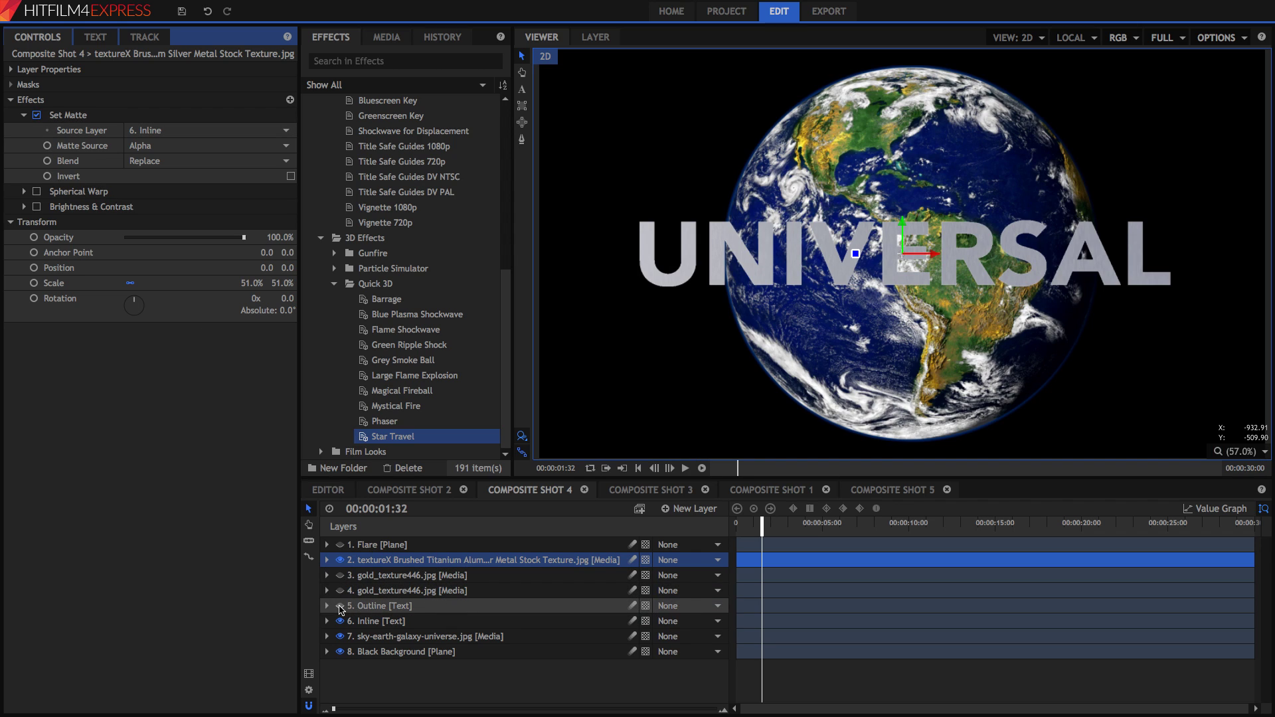
- Hide the Inline text and enable Spherical Warp and Brightness & Contrast on the titanium layer
click(342, 623)
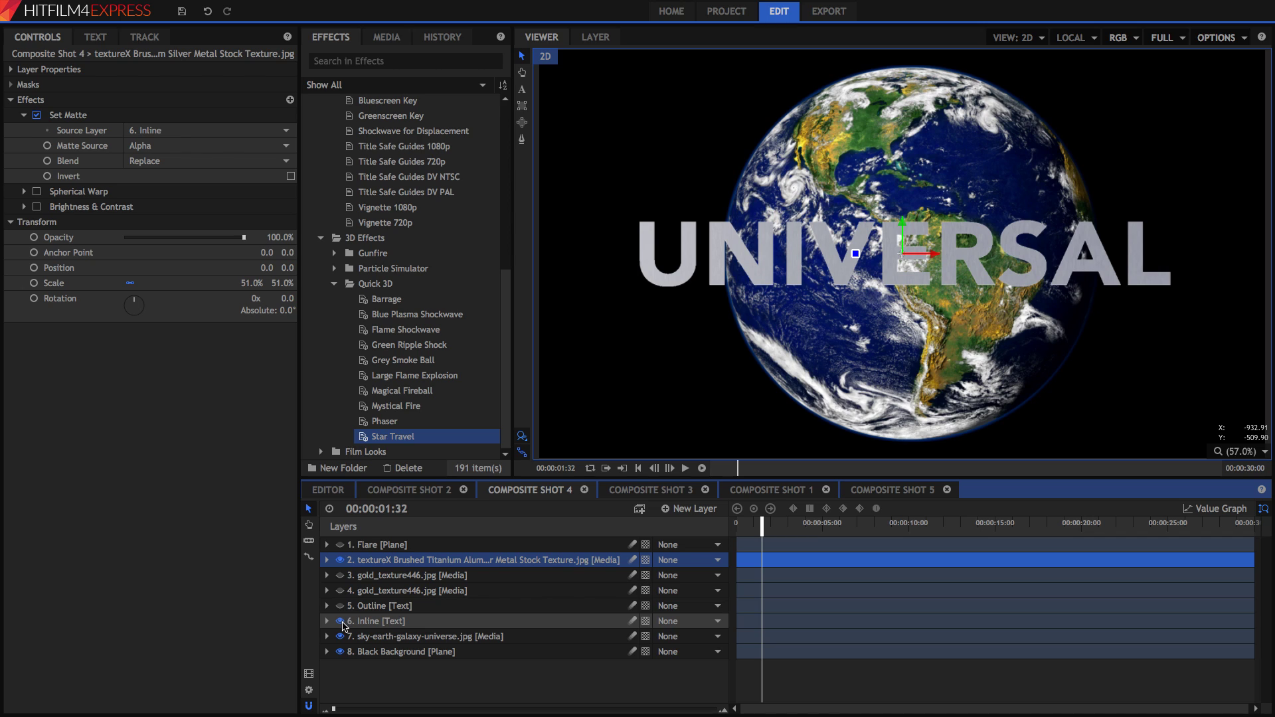
click(340, 621)
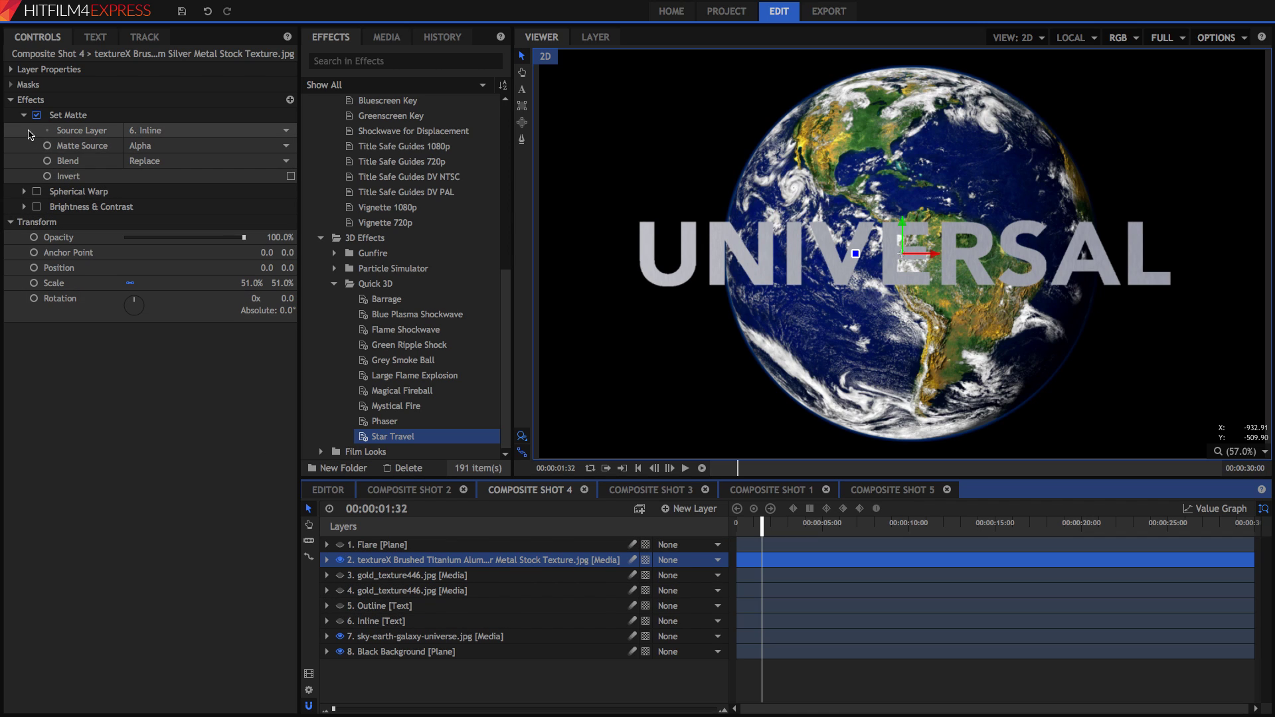
click(37, 192)
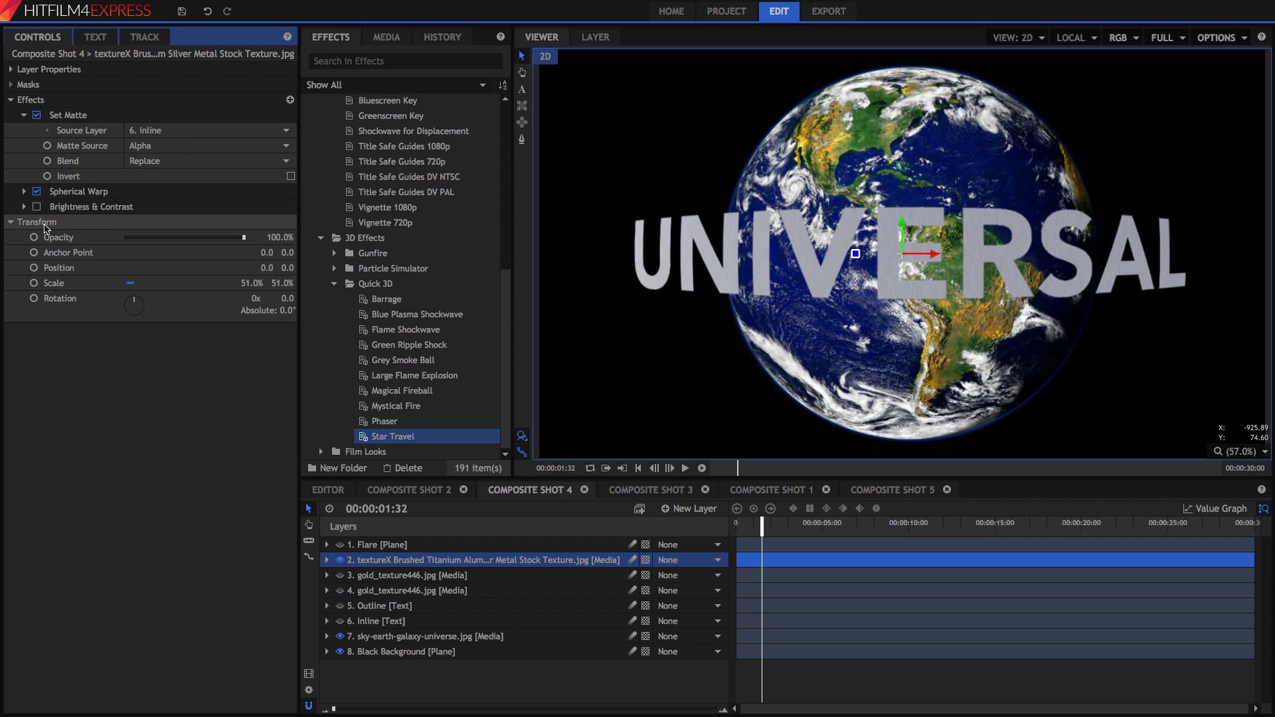
click(36, 207)
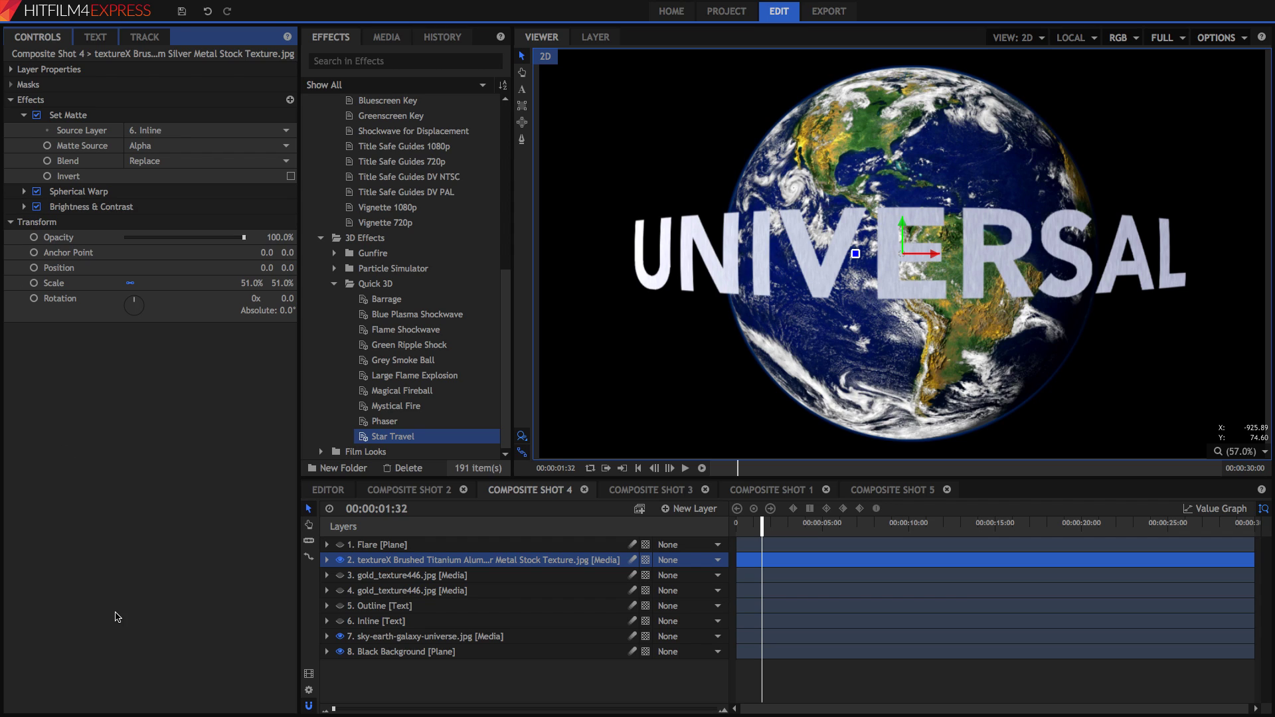
- Show gold_texture446 as a gold outline and inspect its Set Matte settings
click(340, 575)
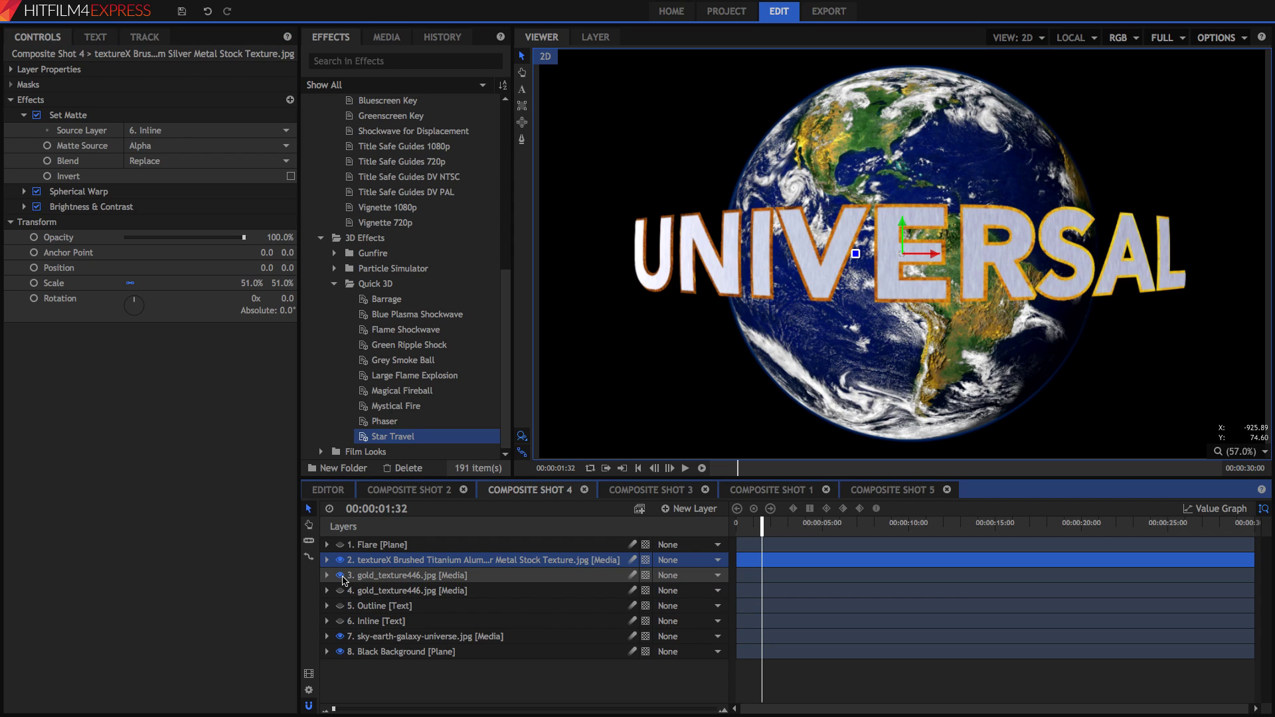
click(340, 560)
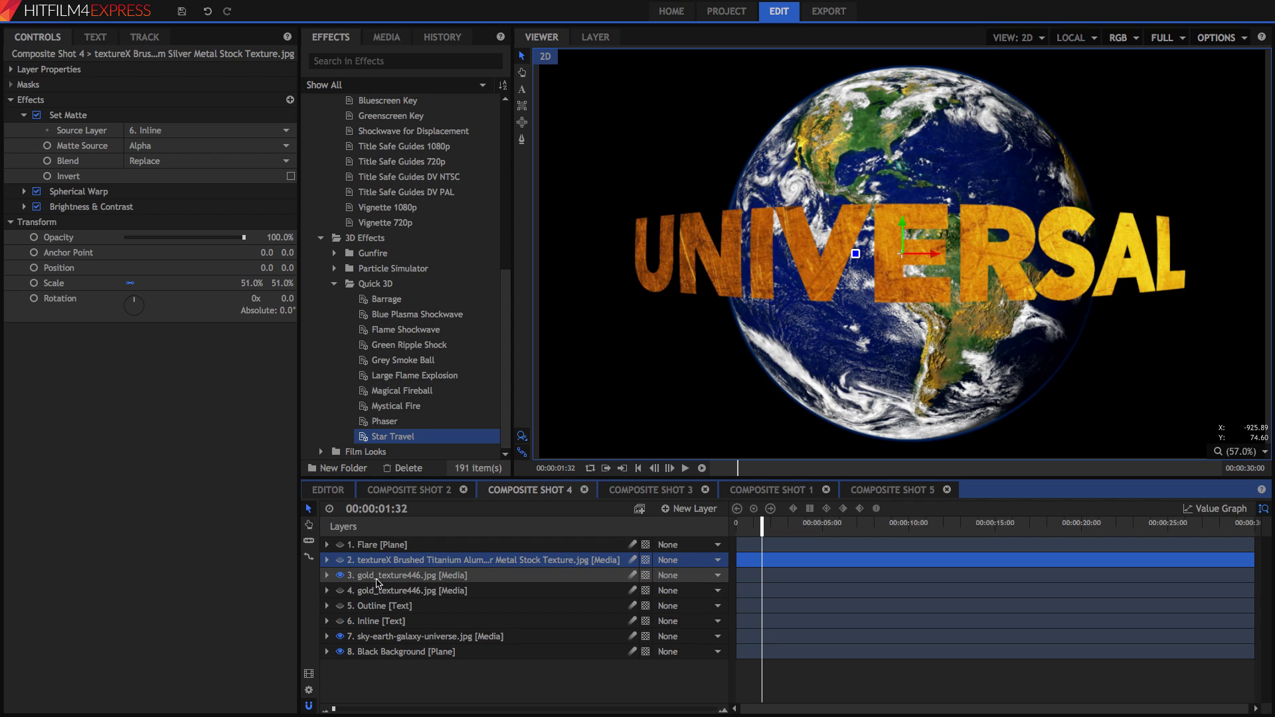
click(377, 576)
click(11, 99)
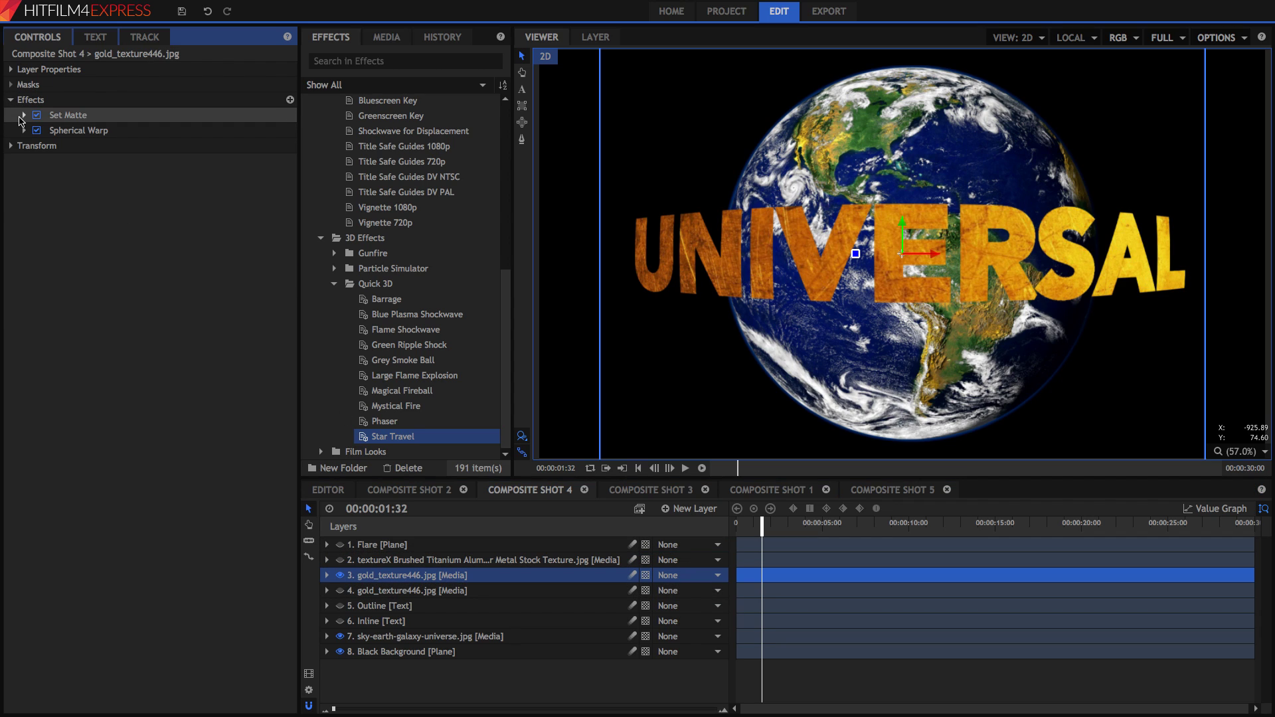
click(24, 115)
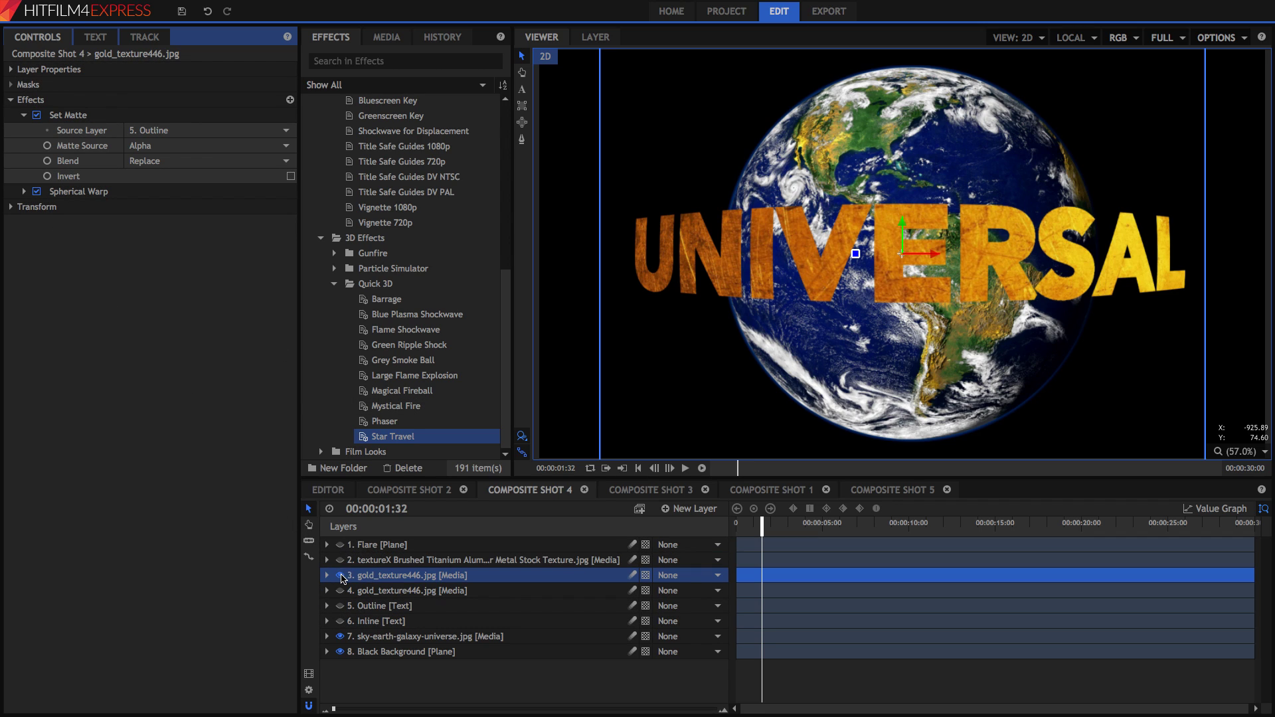
- Restore the brushed-titanium face and show the second gold layer as extruded sides
click(339, 560)
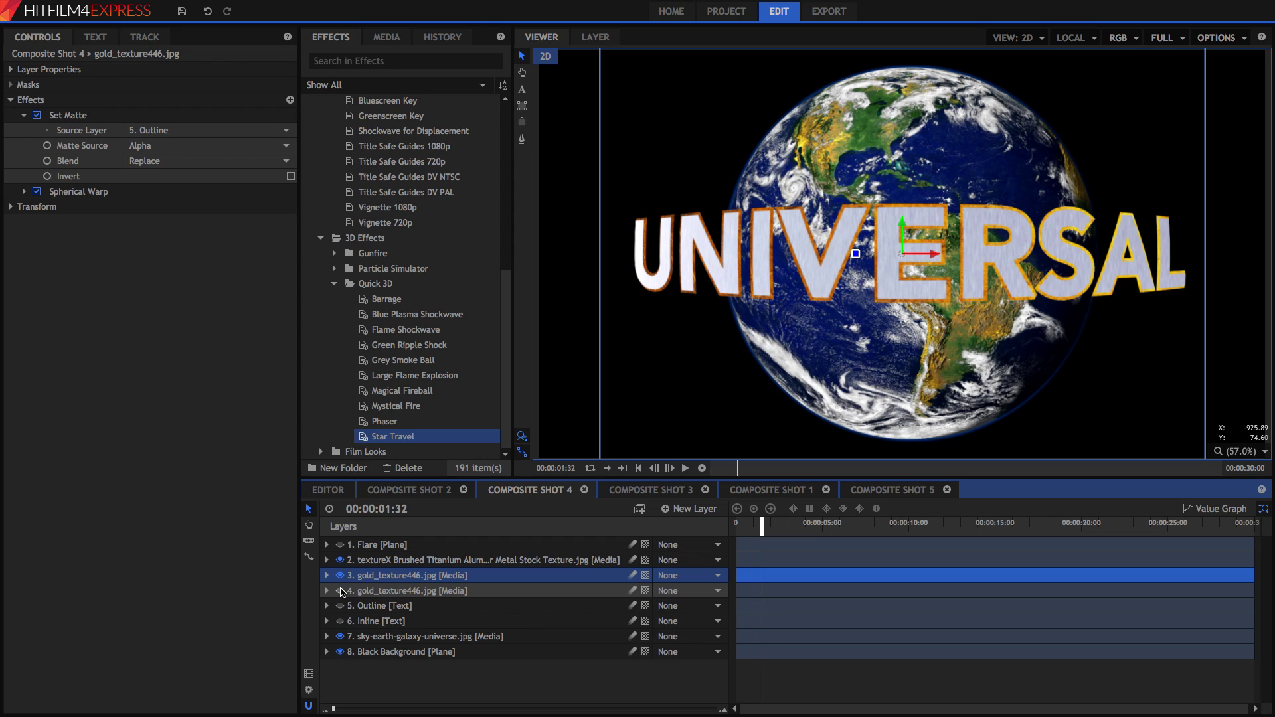
click(340, 591)
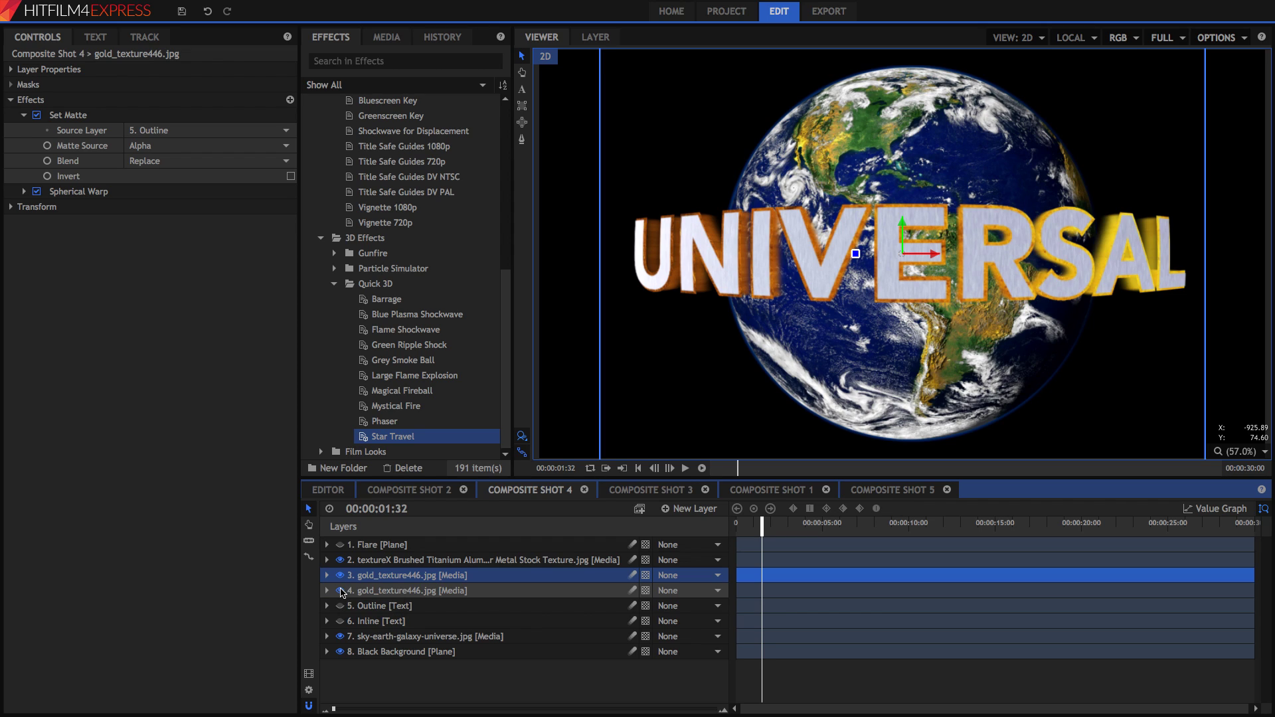
click(385, 591)
key(ctrl+d)
key(ctrl+d)
key(ctrl+d)
key(ctrl+d)
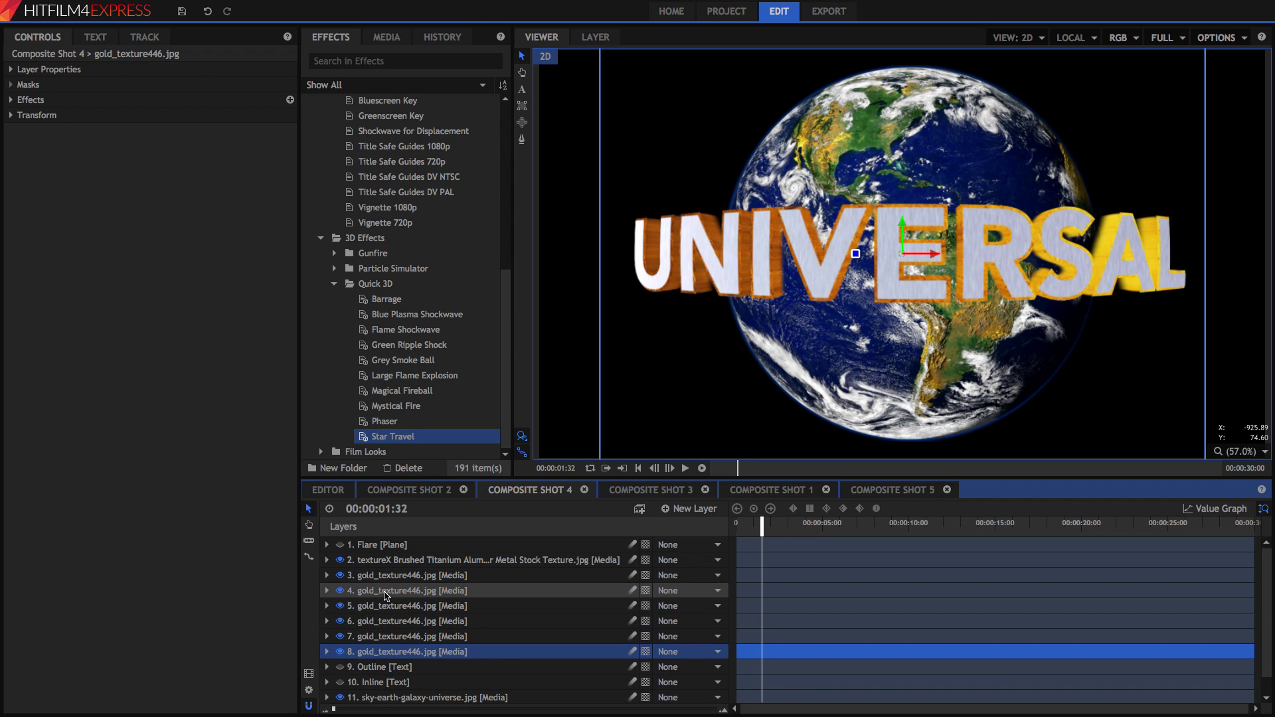
key(ctrl+z)
key(ctrl+z)
key(ctrl+z)
key(ctrl+z)
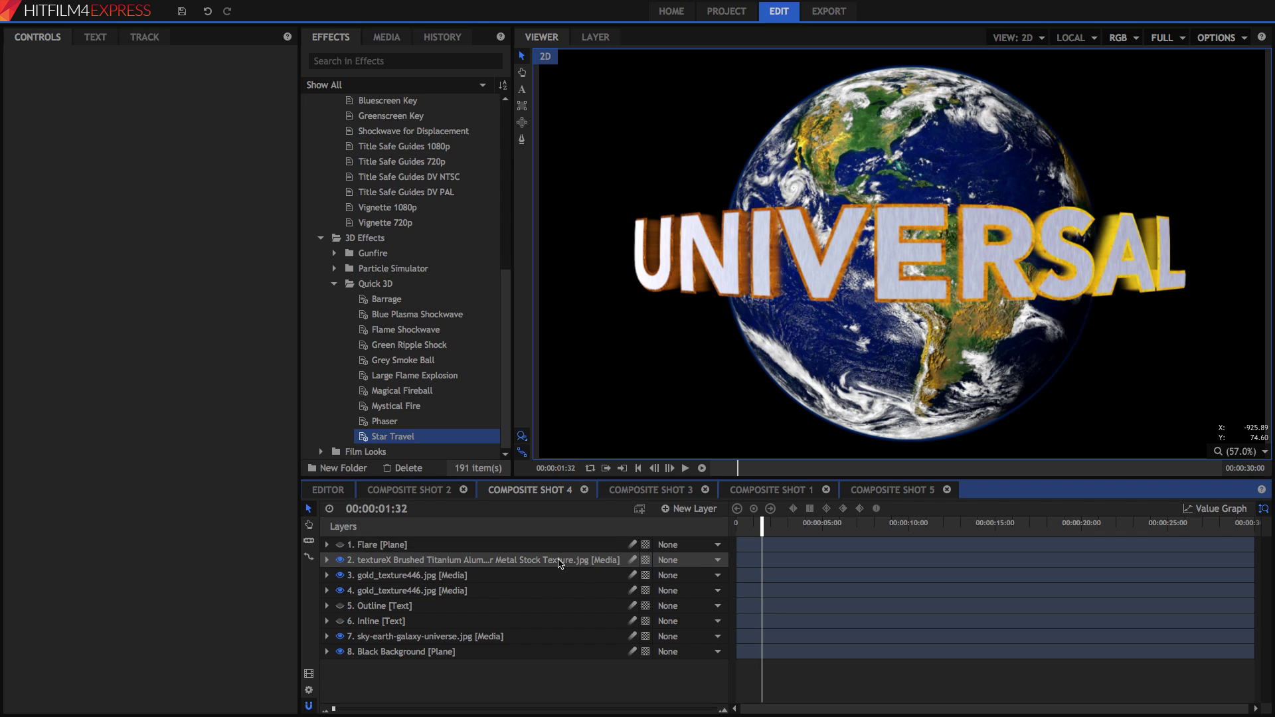
- Show the Flare layer so a lens flare glows behind the UNIVERSAL title, and select it
click(341, 545)
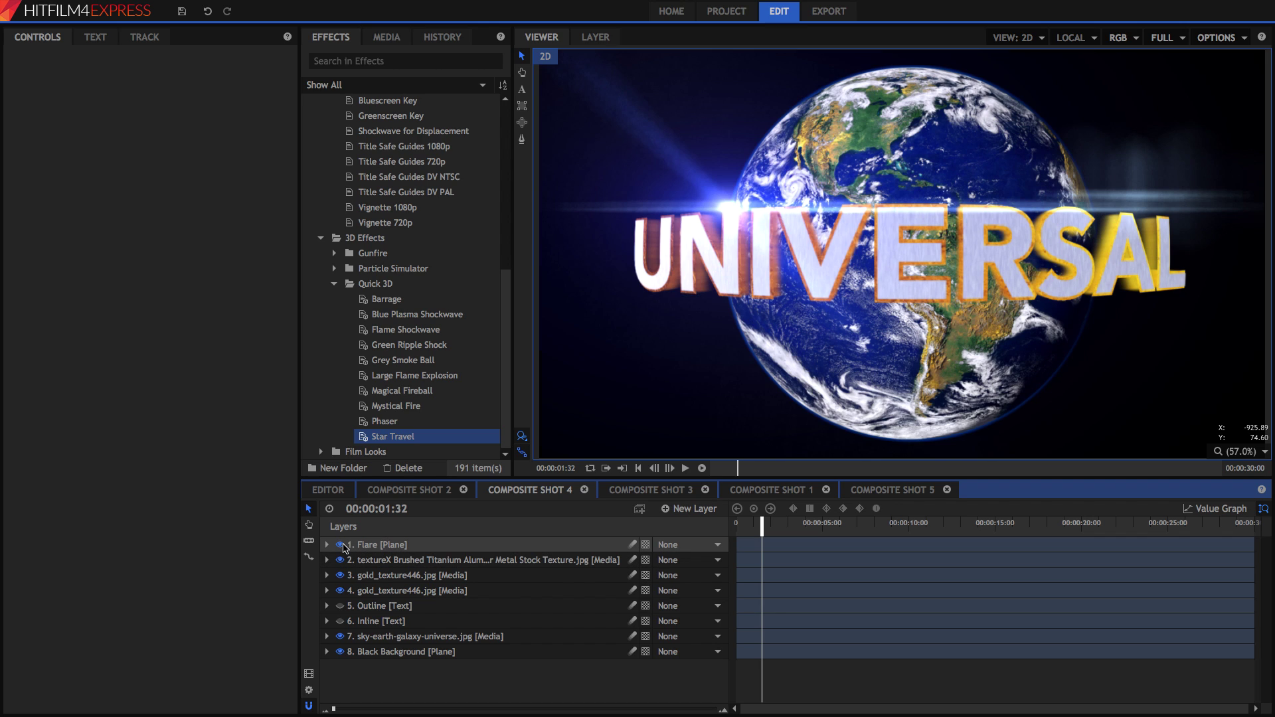
click(407, 549)
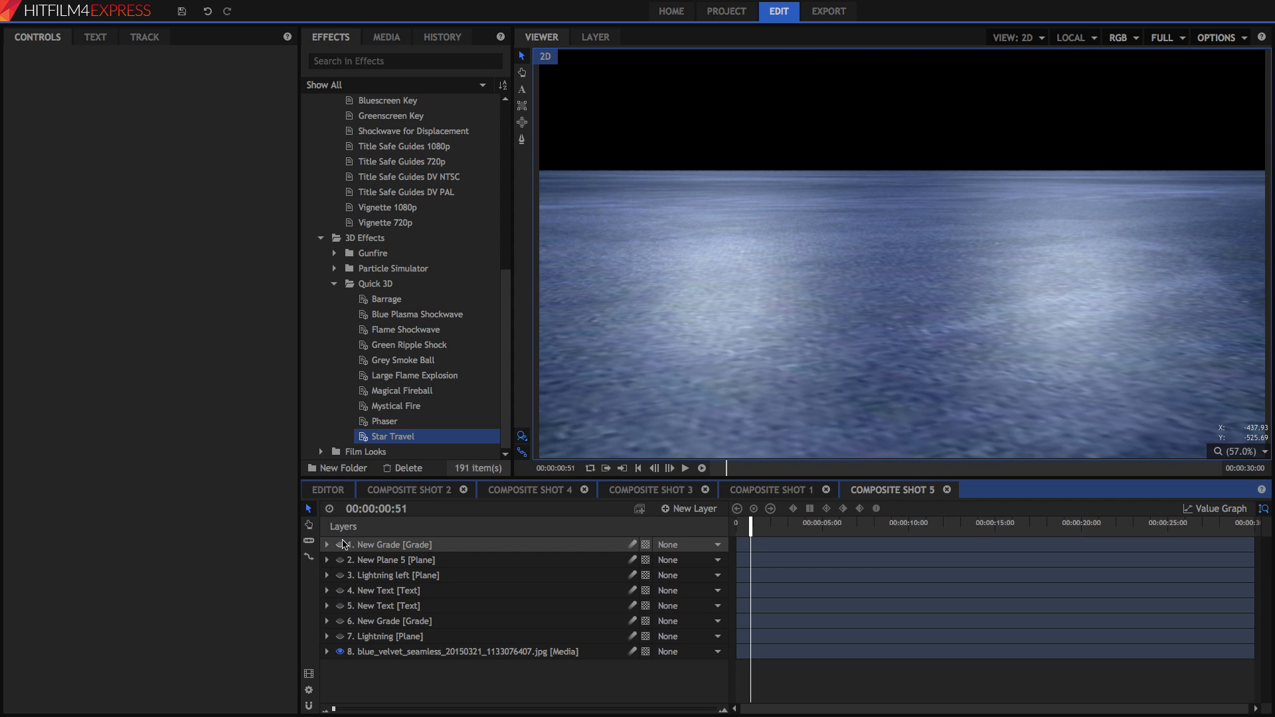
- On the blue_velvet floor layer, switch off Perspective Warp and both Radial Gradients
click(355, 652)
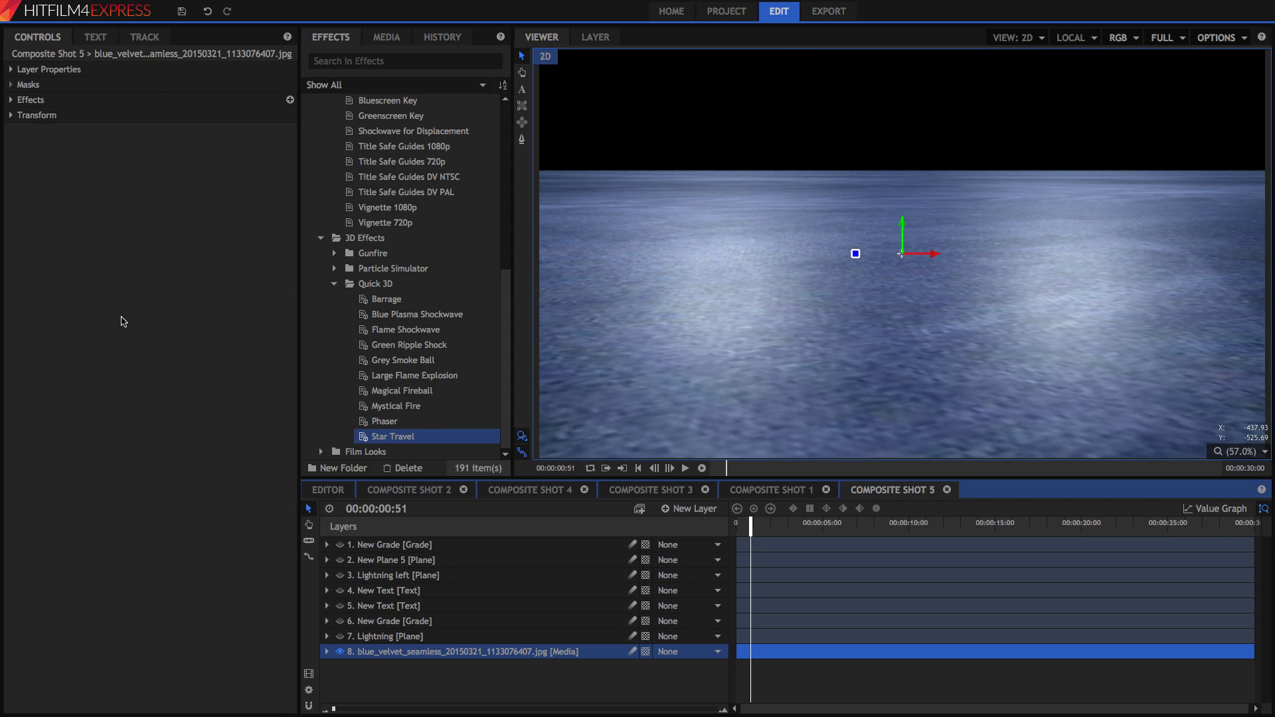
click(12, 100)
click(10, 100)
click(37, 115)
click(36, 130)
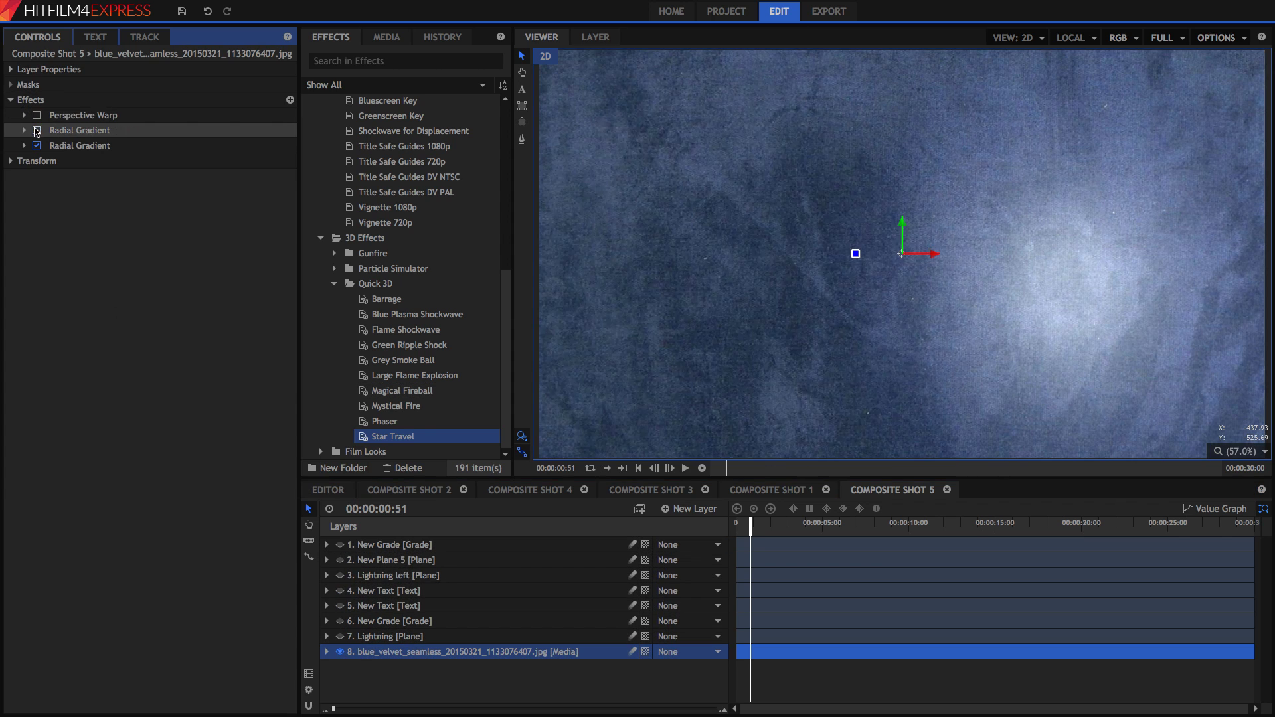
click(37, 145)
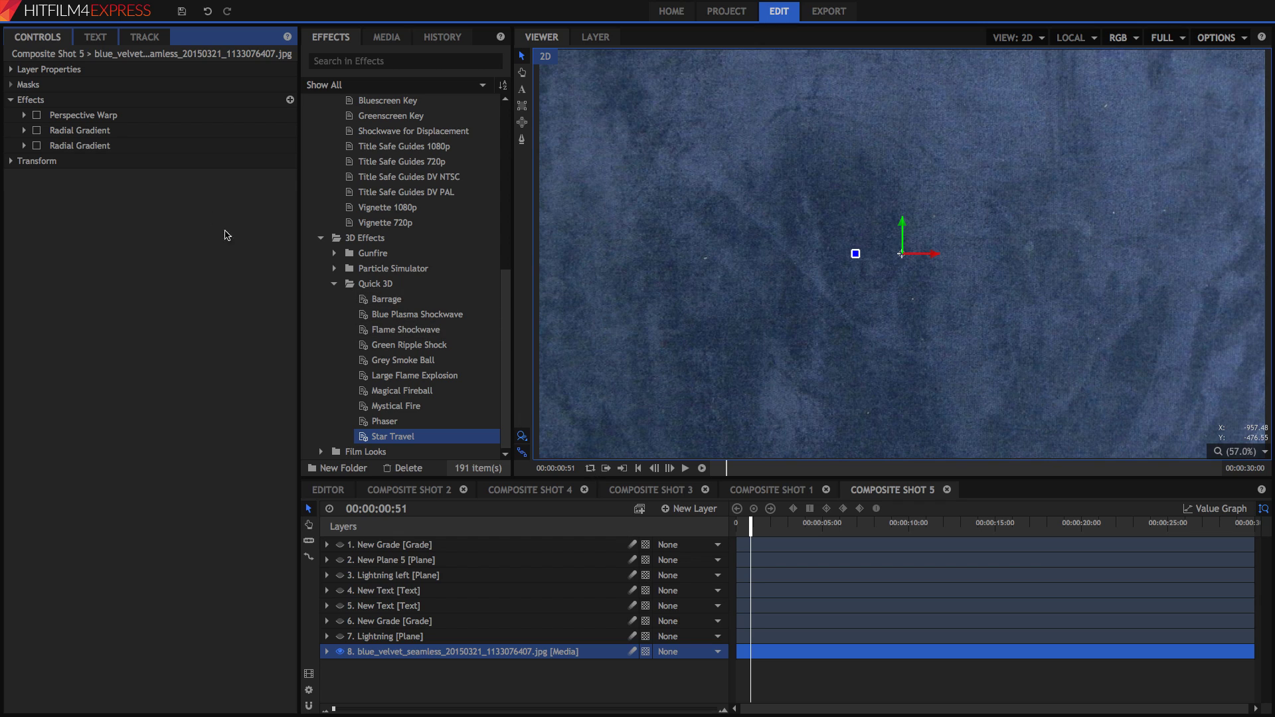
- Re-enable the floor's Perspective Warp and both Radial Gradient glows
click(36, 115)
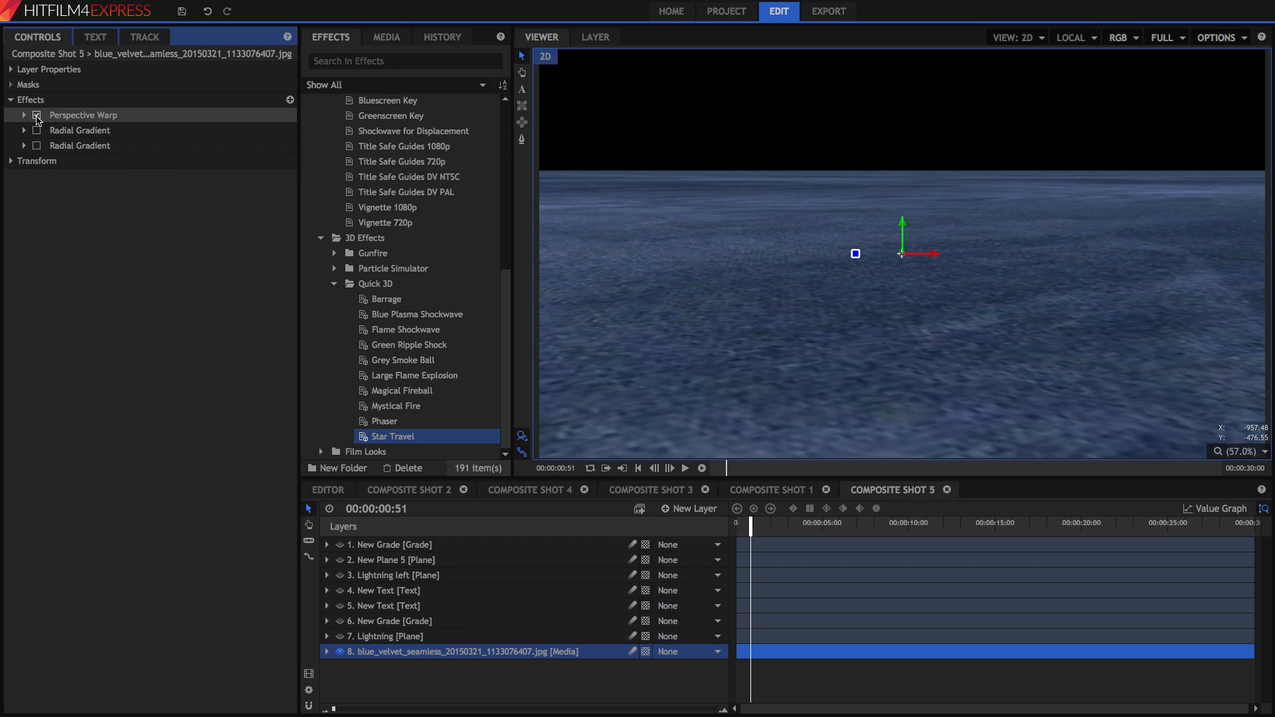
click(36, 131)
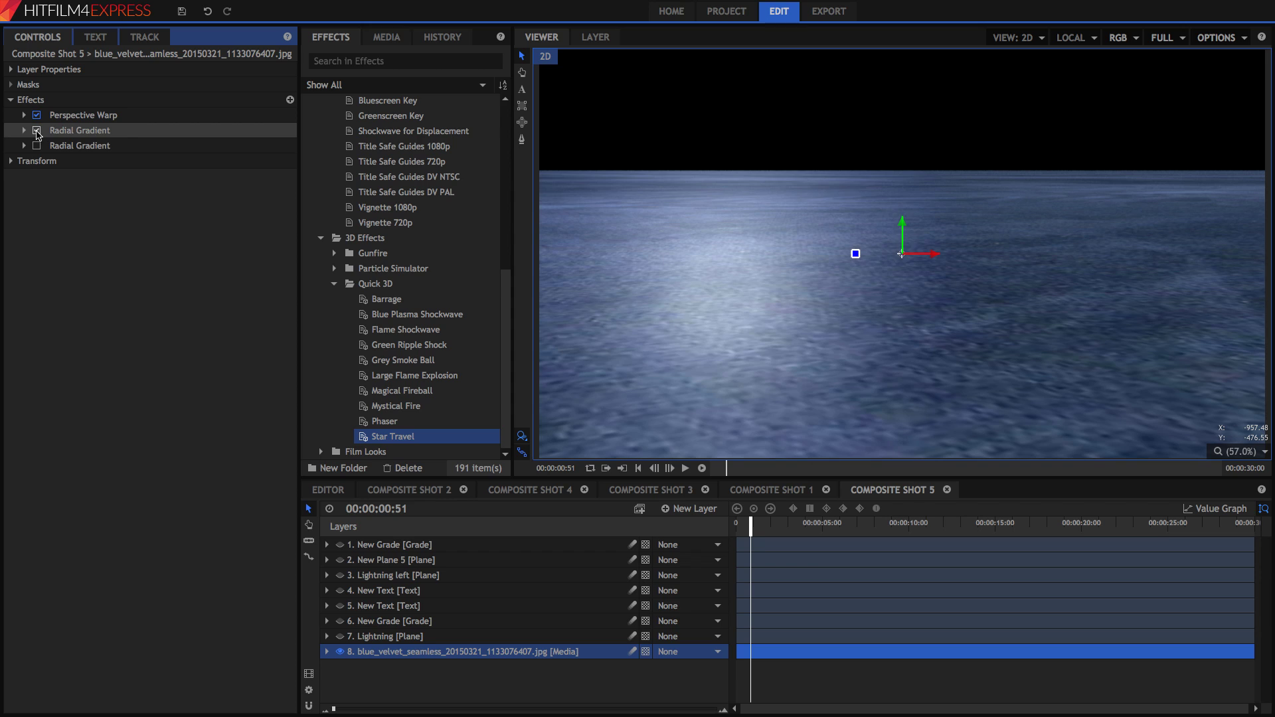
click(37, 147)
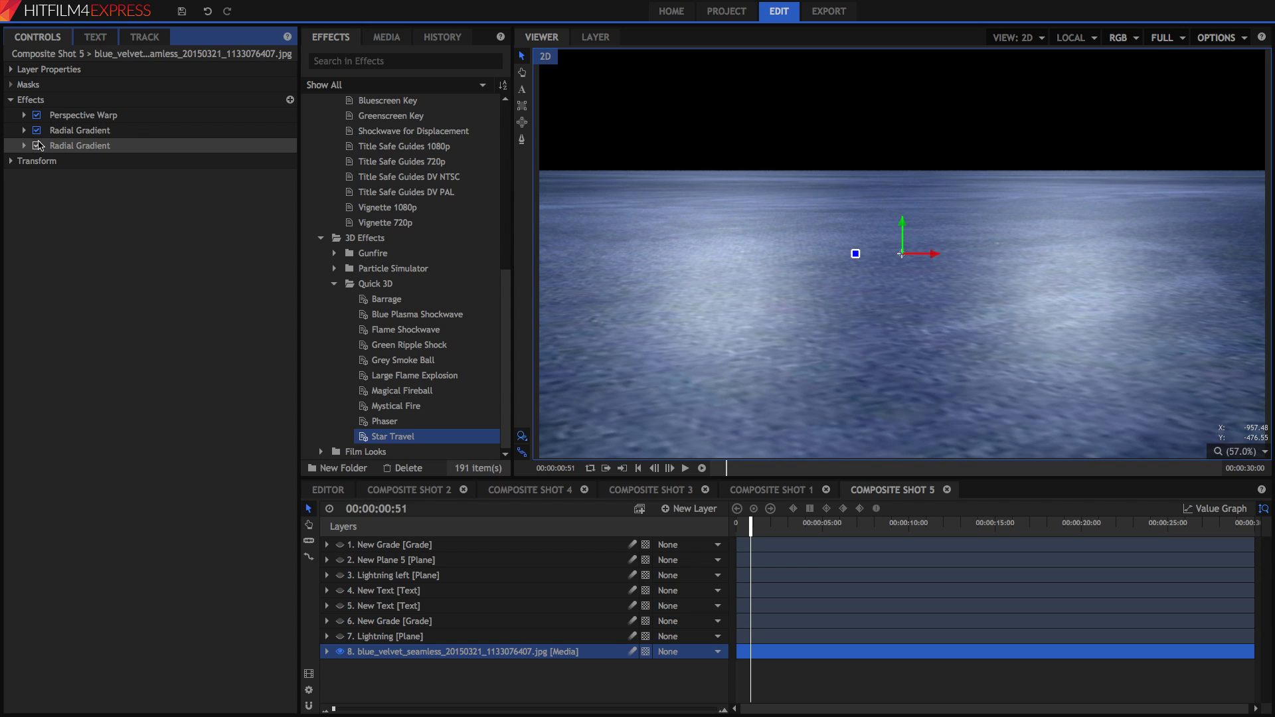
- Review the first Radial Gradient's settings, then switch both Radial Gradient glows off again
click(24, 130)
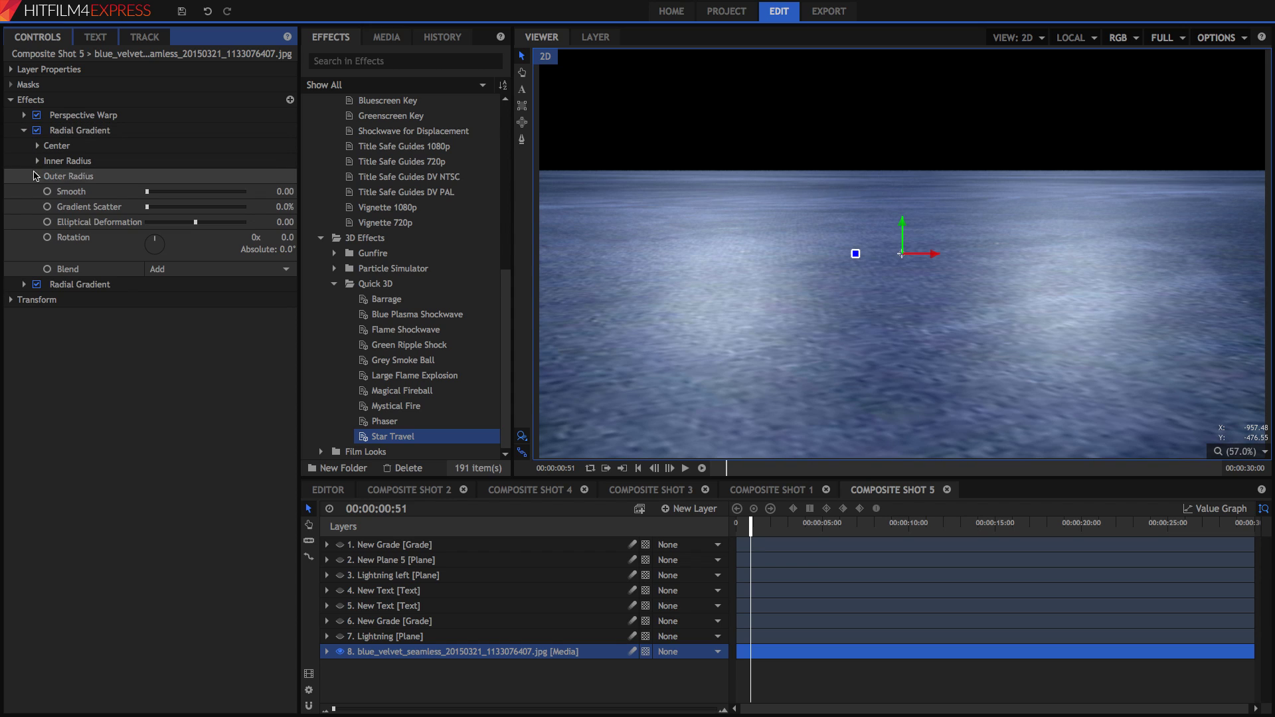
click(465, 637)
click(458, 651)
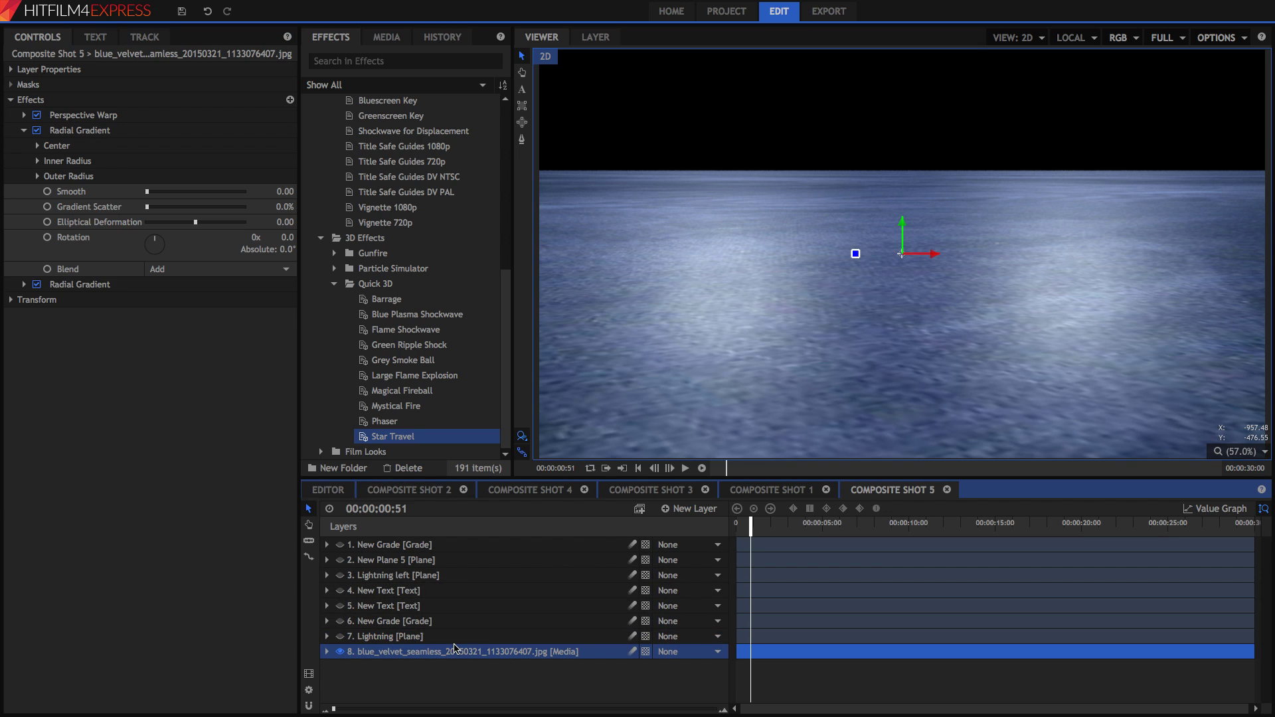
click(23, 130)
click(37, 130)
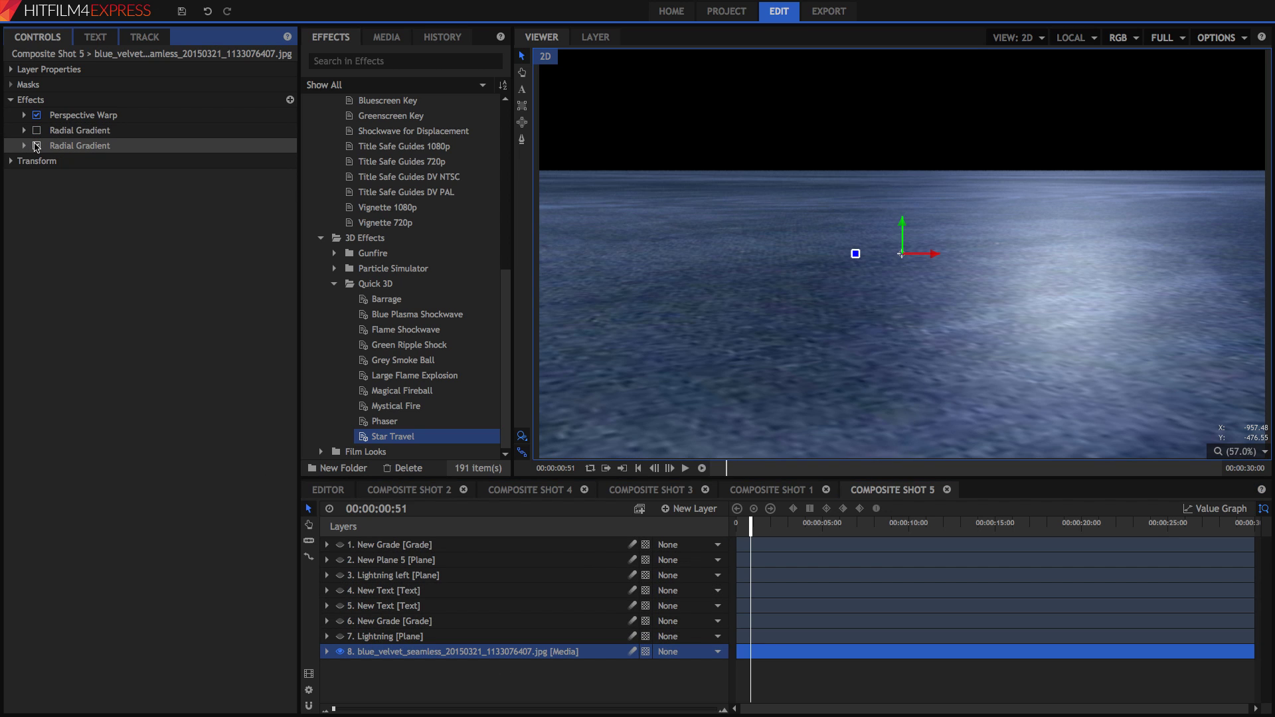
click(36, 146)
- Show the Lightning layer around eight seconds in, comparing its Perspective Warp off and on
click(369, 638)
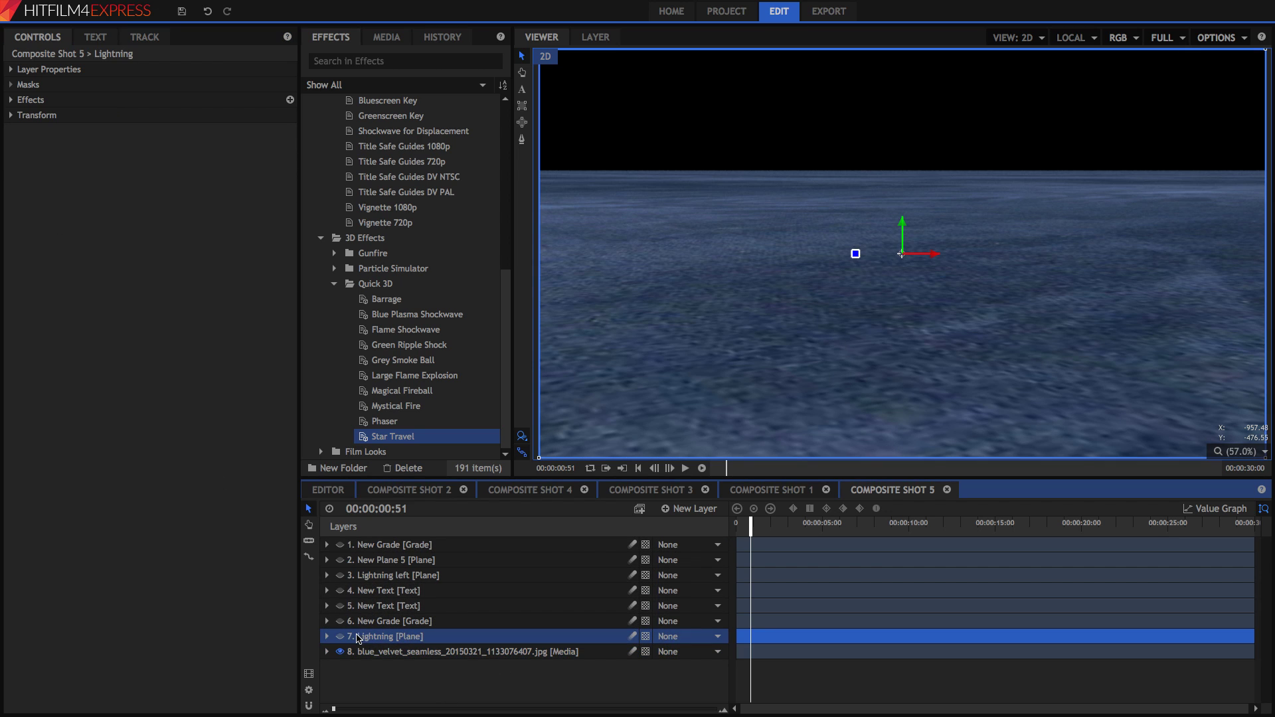
click(343, 638)
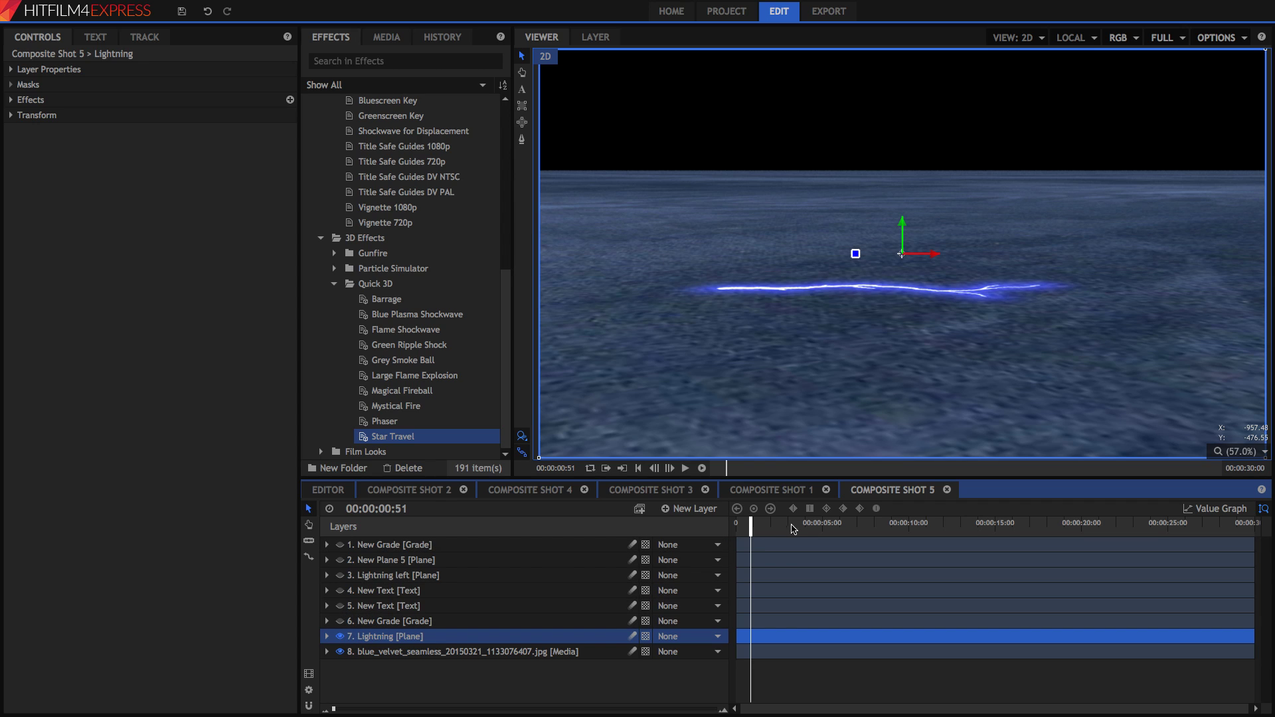
drag(751, 528, 875, 520)
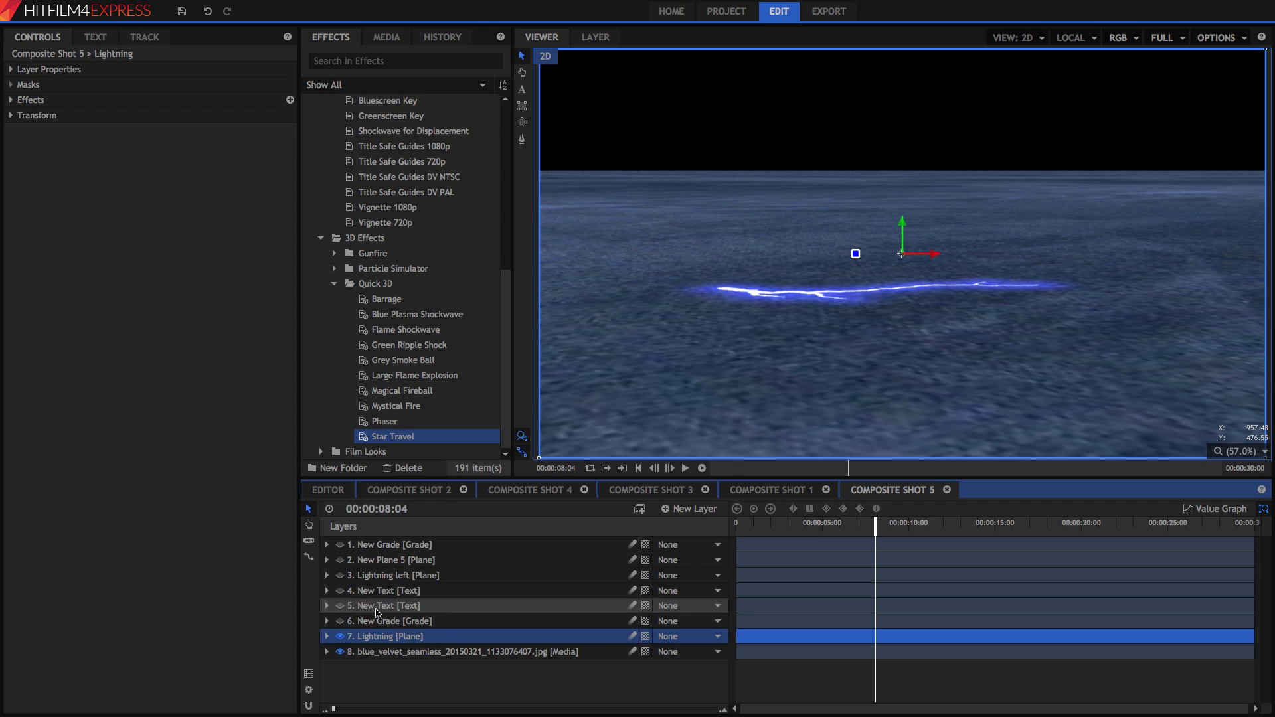
click(27, 100)
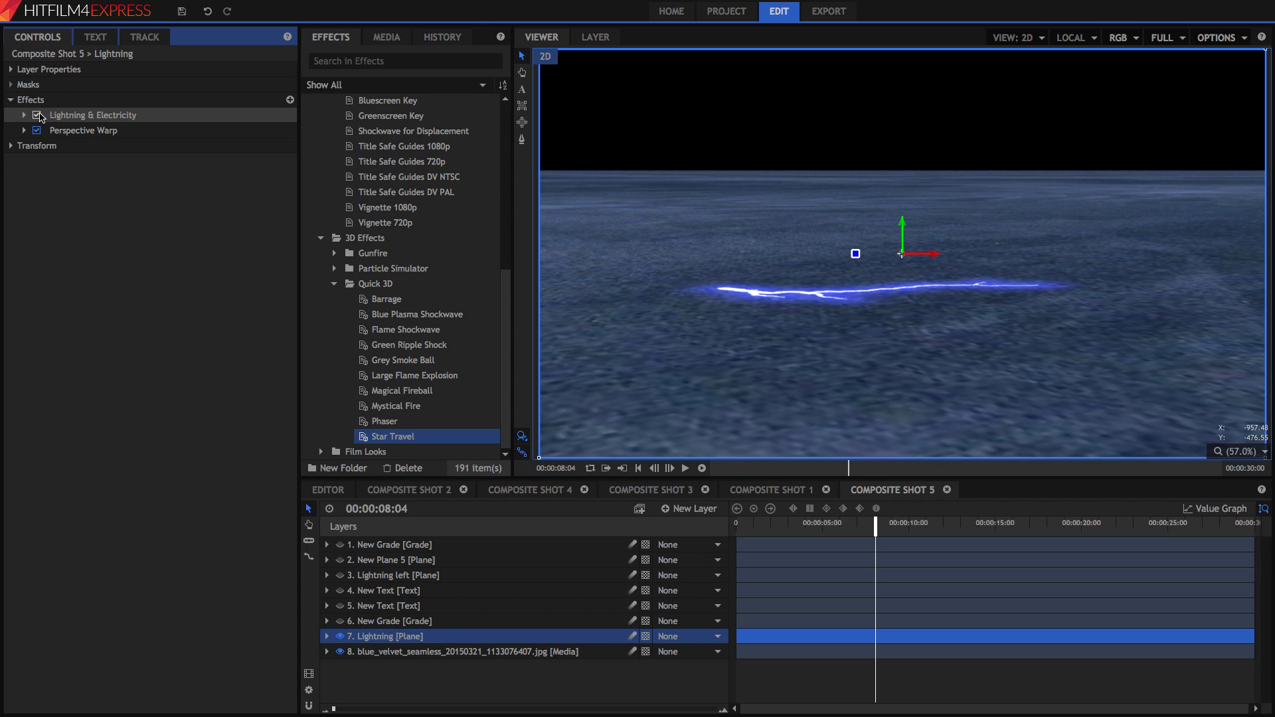
click(36, 130)
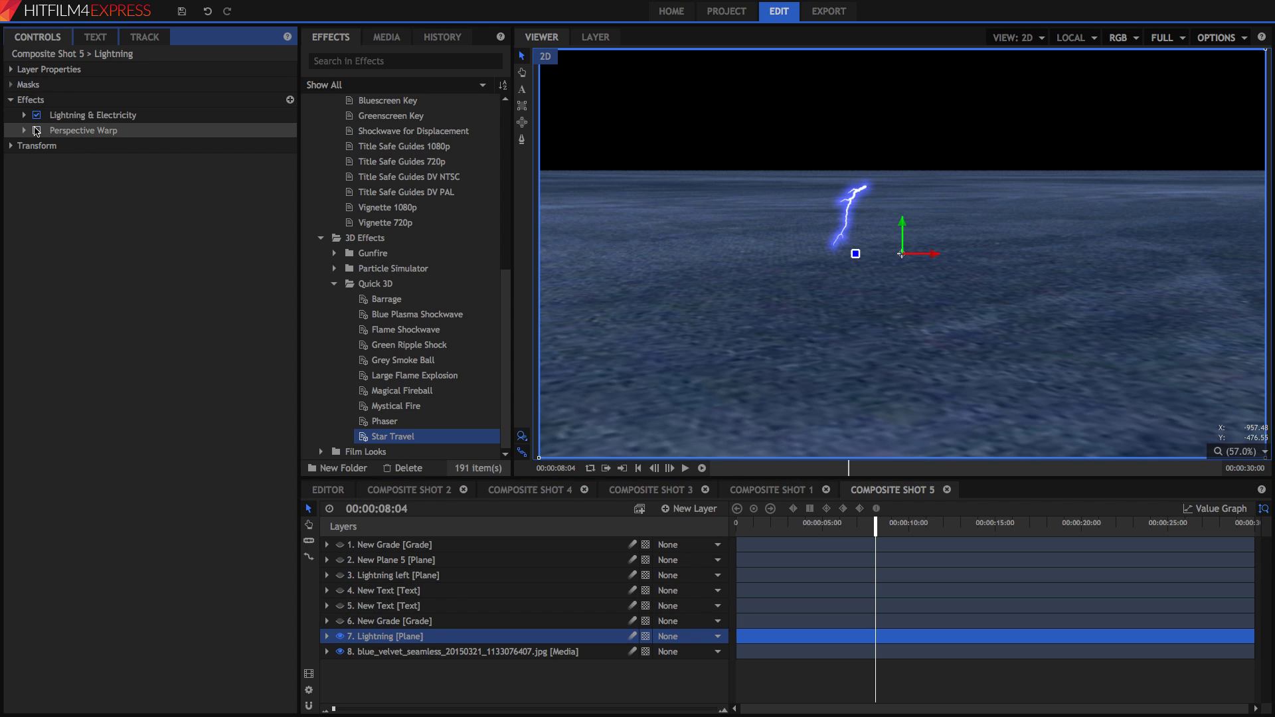
click(37, 130)
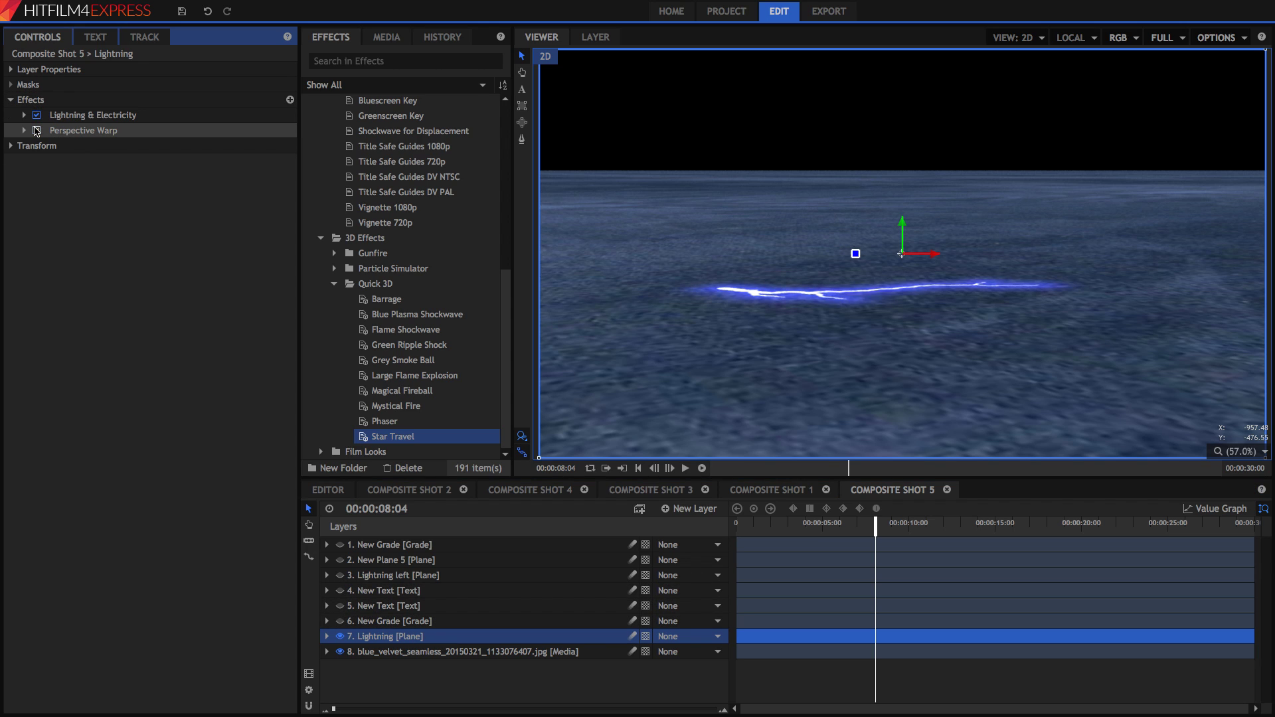
click(543, 654)
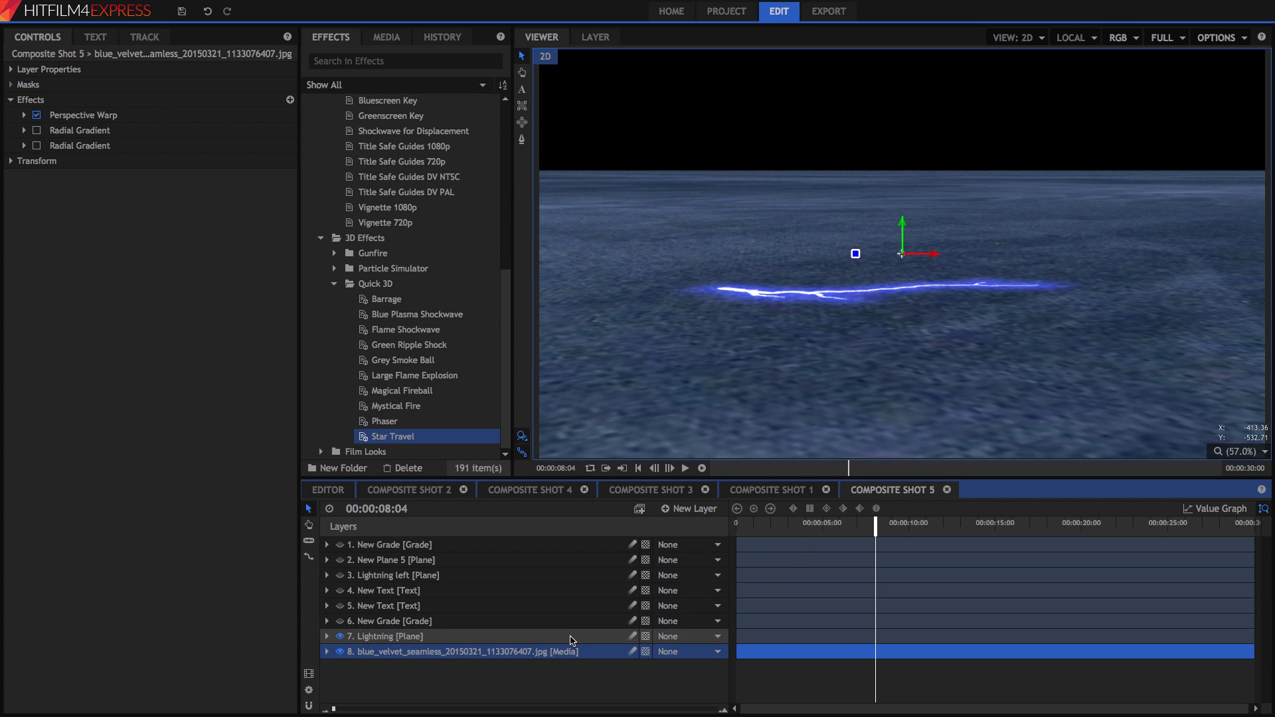
drag(795, 526, 976, 528)
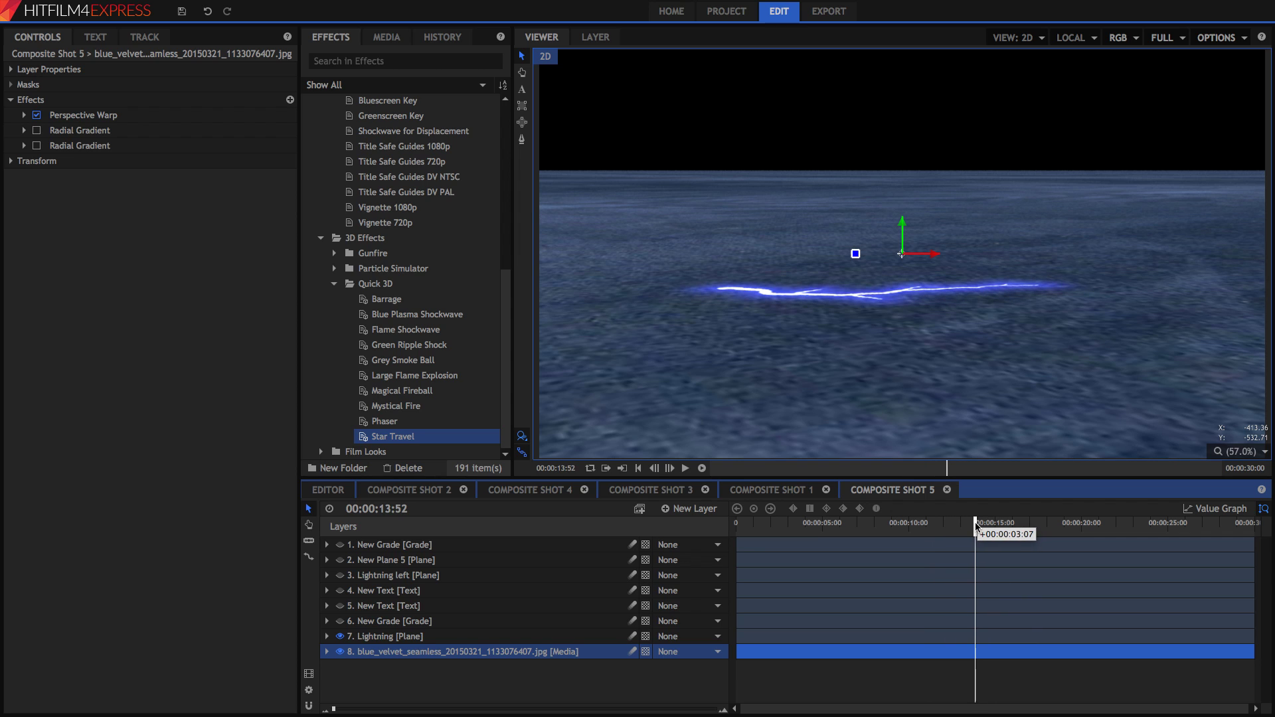
- Turn on the dark blue New Grade layer, comparing its Brightness & Contrast off and on
click(371, 622)
click(340, 622)
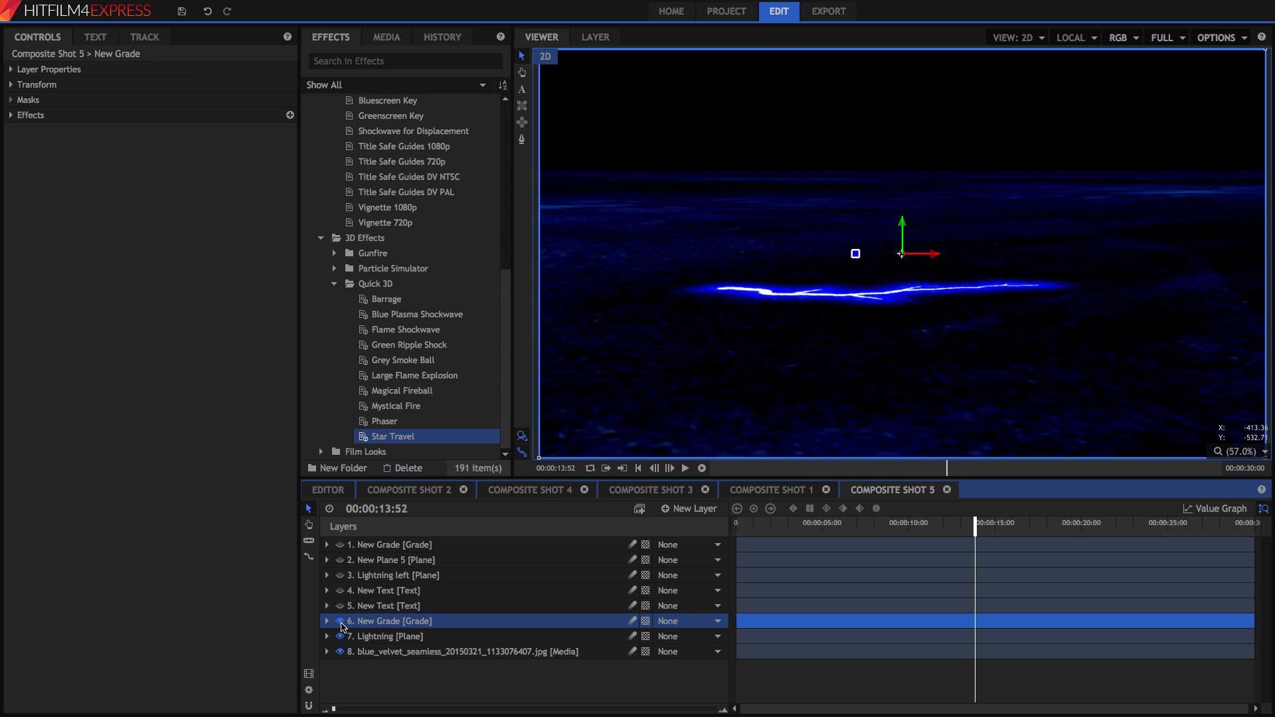
click(11, 115)
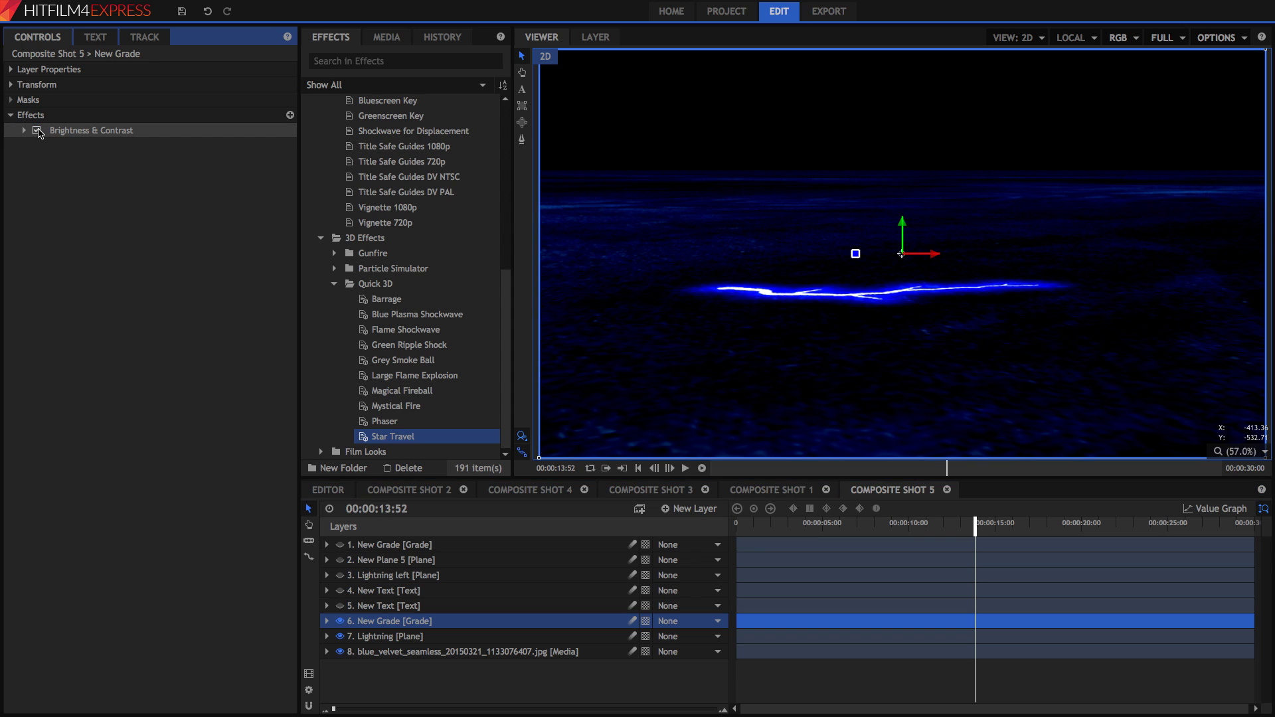
click(37, 130)
click(37, 130)
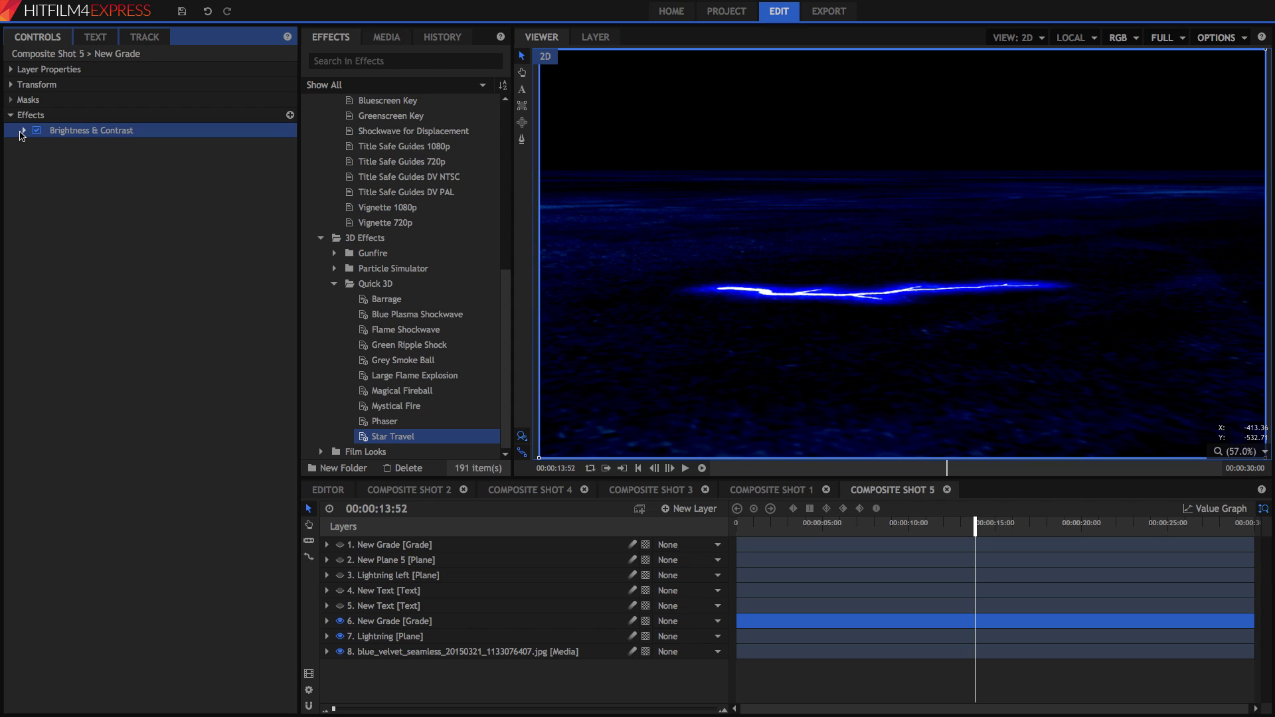
click(23, 131)
click(24, 130)
click(370, 594)
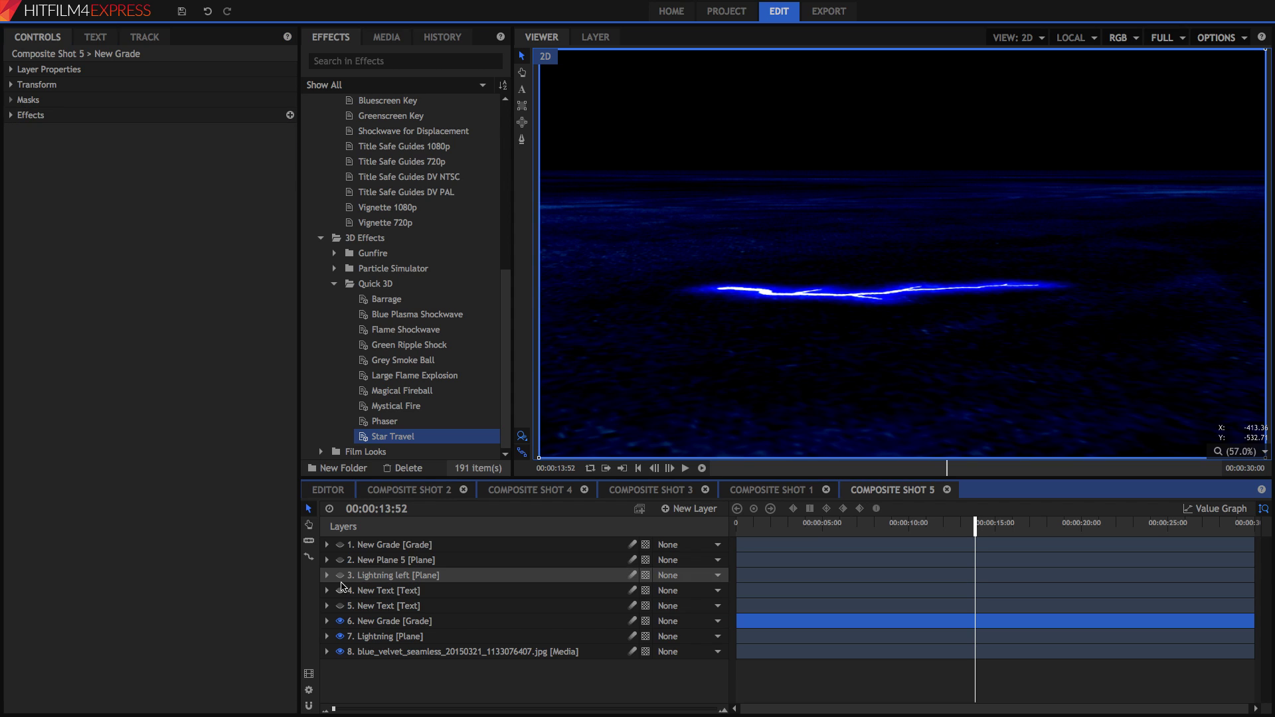
- Show the glowing LIGHT title, comparing its Neon Glow off and on
click(340, 591)
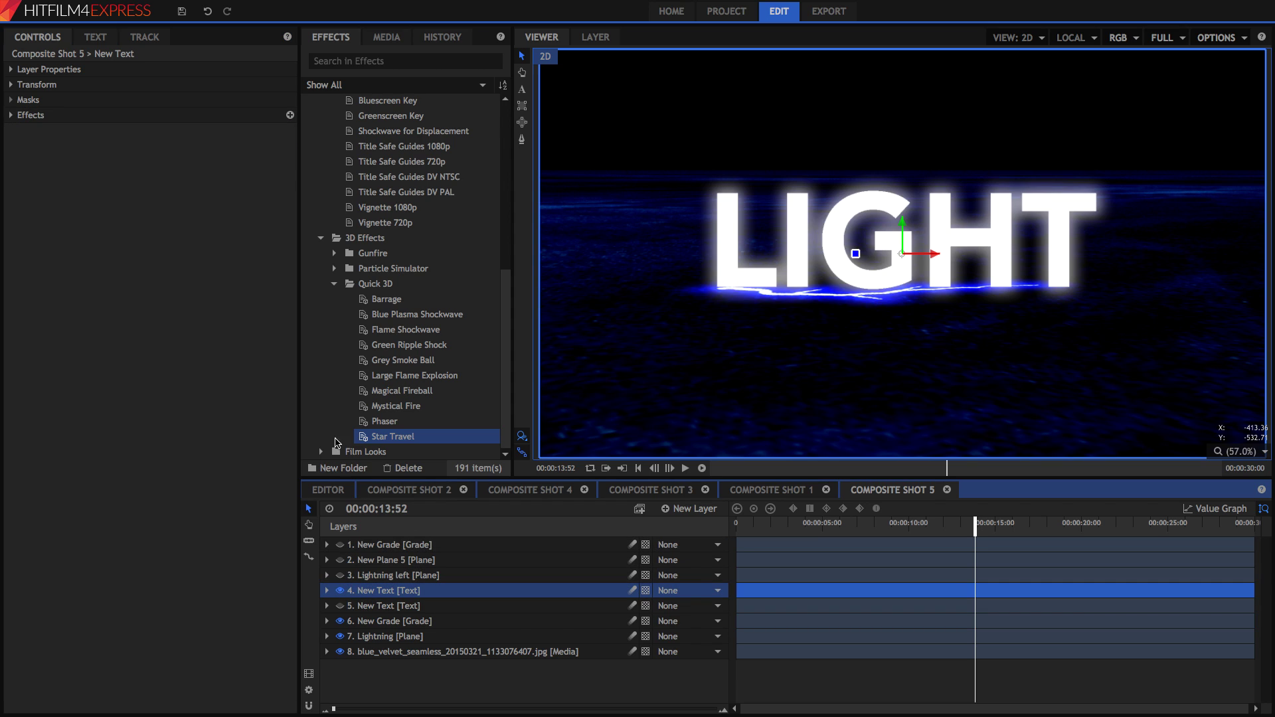
click(11, 115)
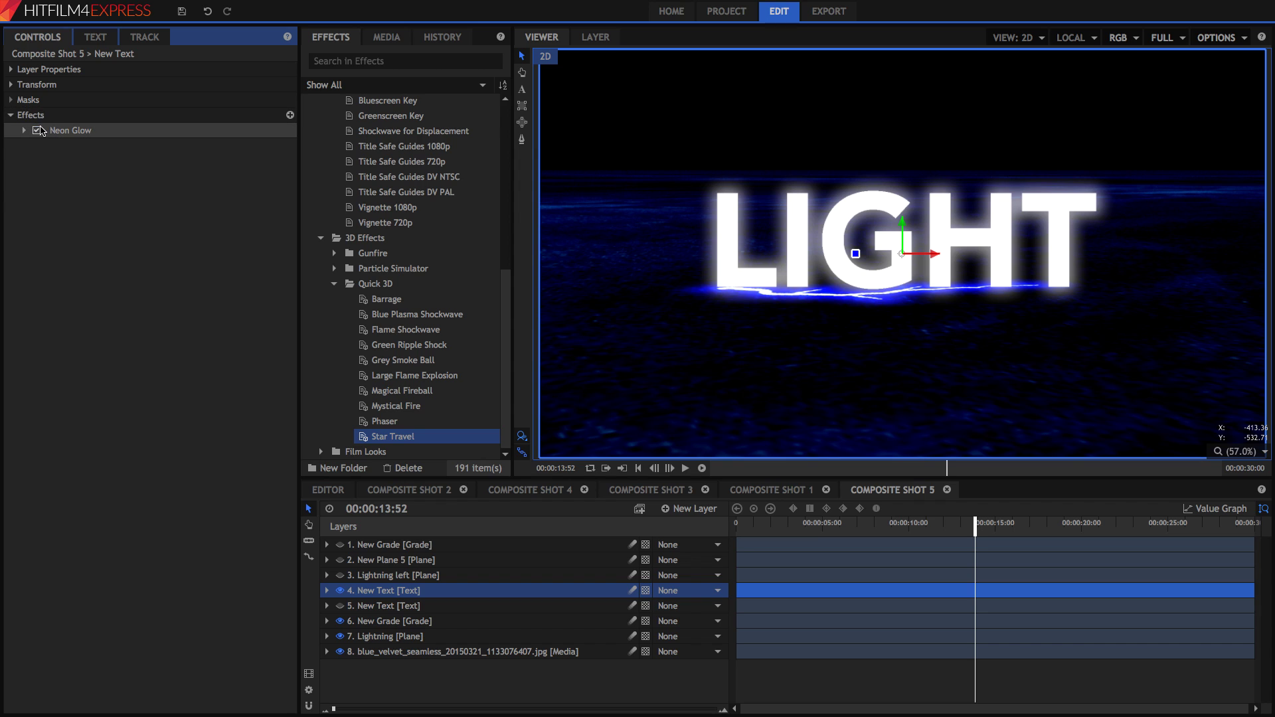
click(38, 131)
click(38, 131)
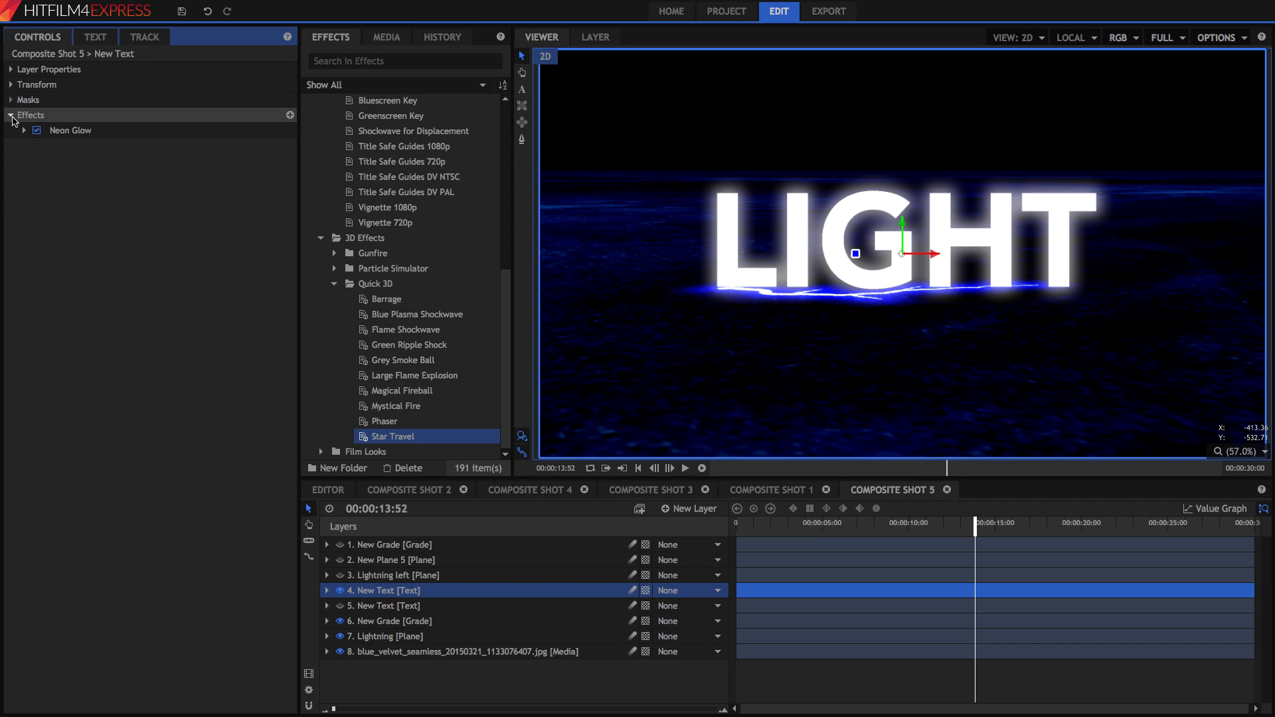
click(10, 115)
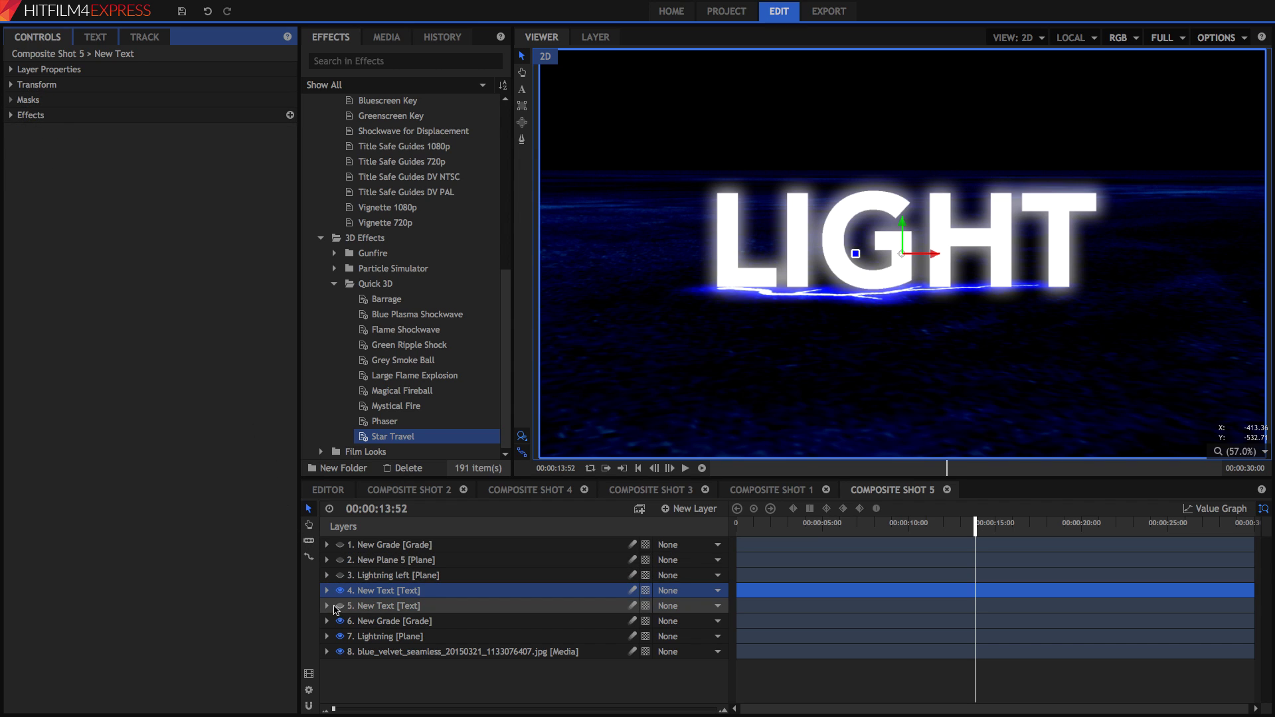
- Turn on the second LIGHT text layer and hide the upright title, keeping Perspective Warp enabled
click(336, 606)
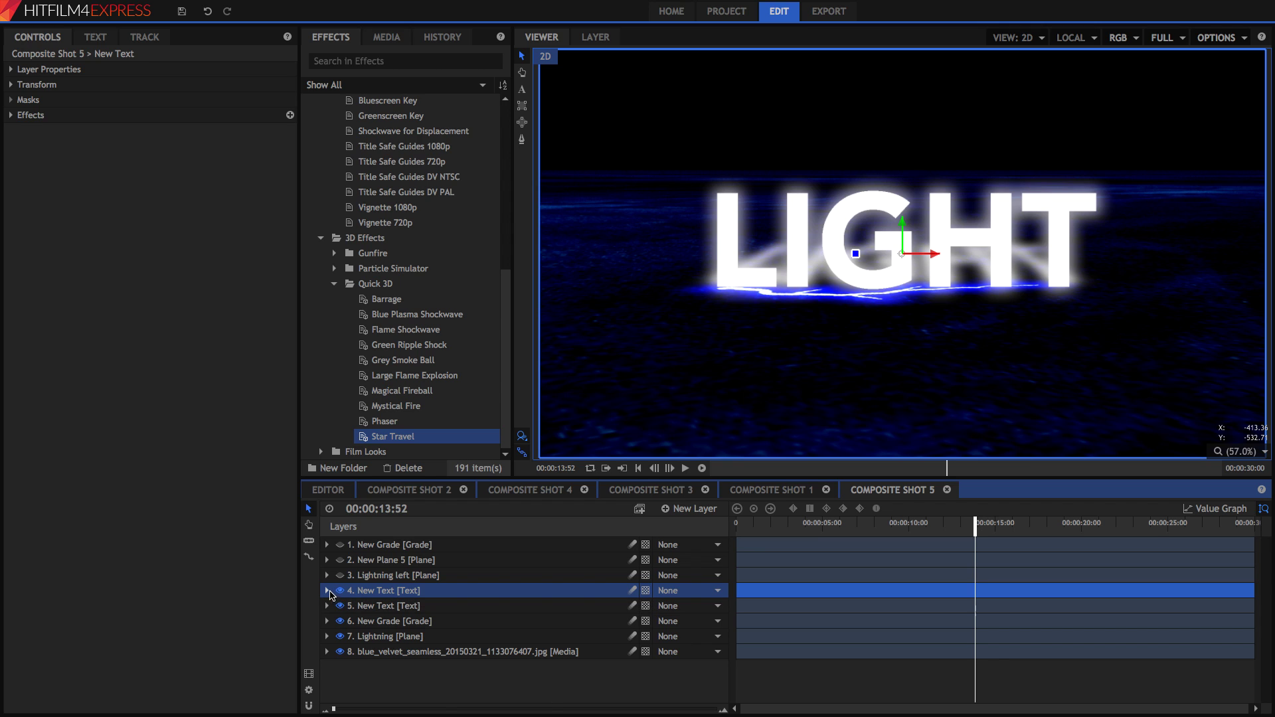
click(326, 591)
click(326, 590)
click(339, 590)
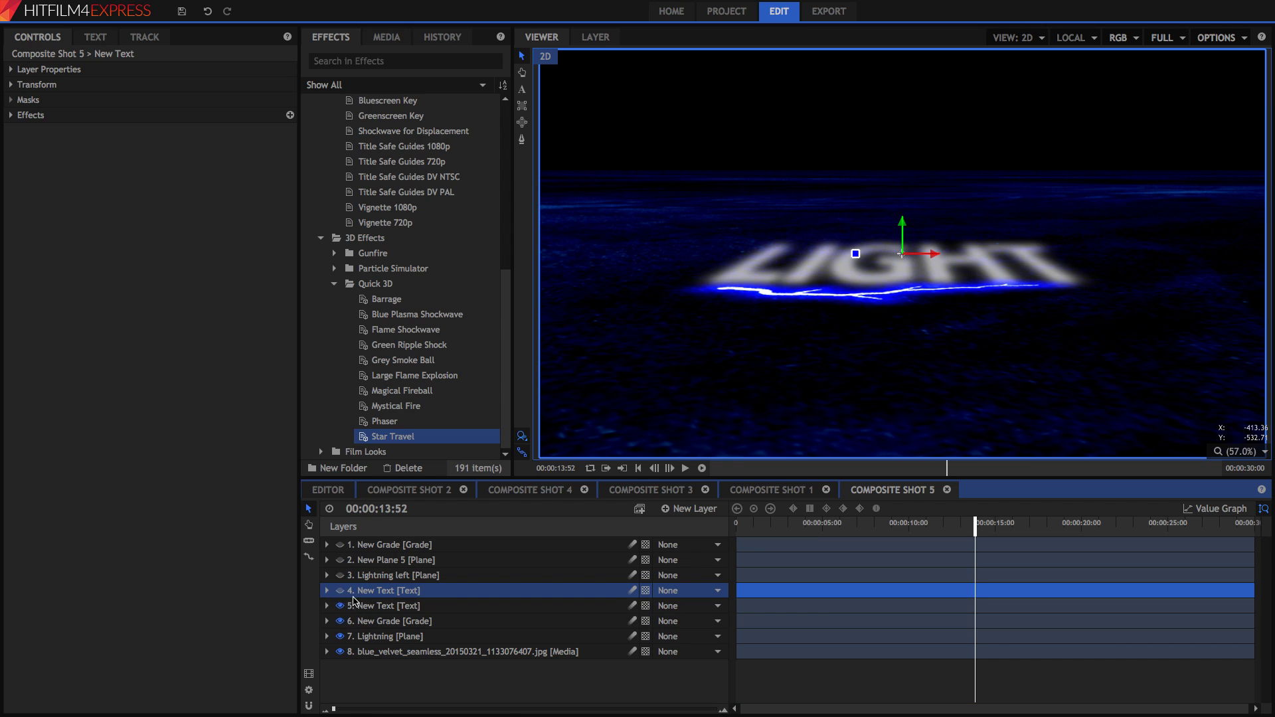
click(370, 606)
click(11, 116)
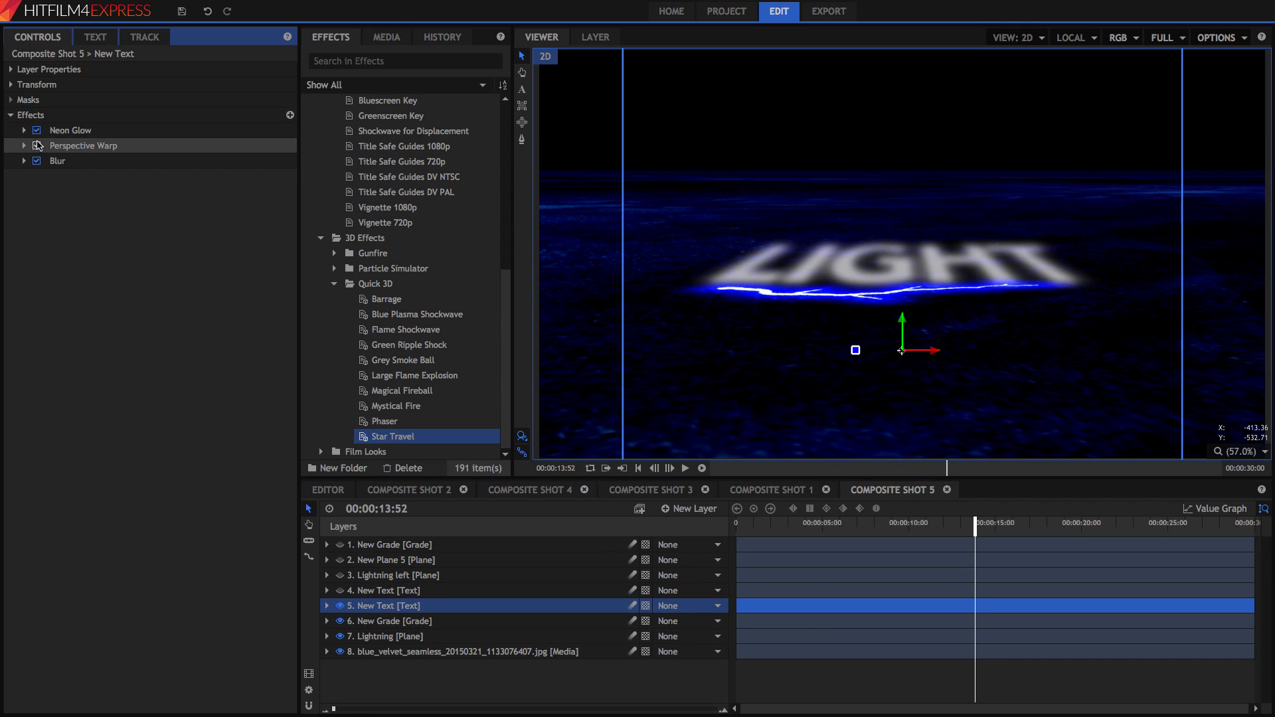
click(36, 147)
click(36, 146)
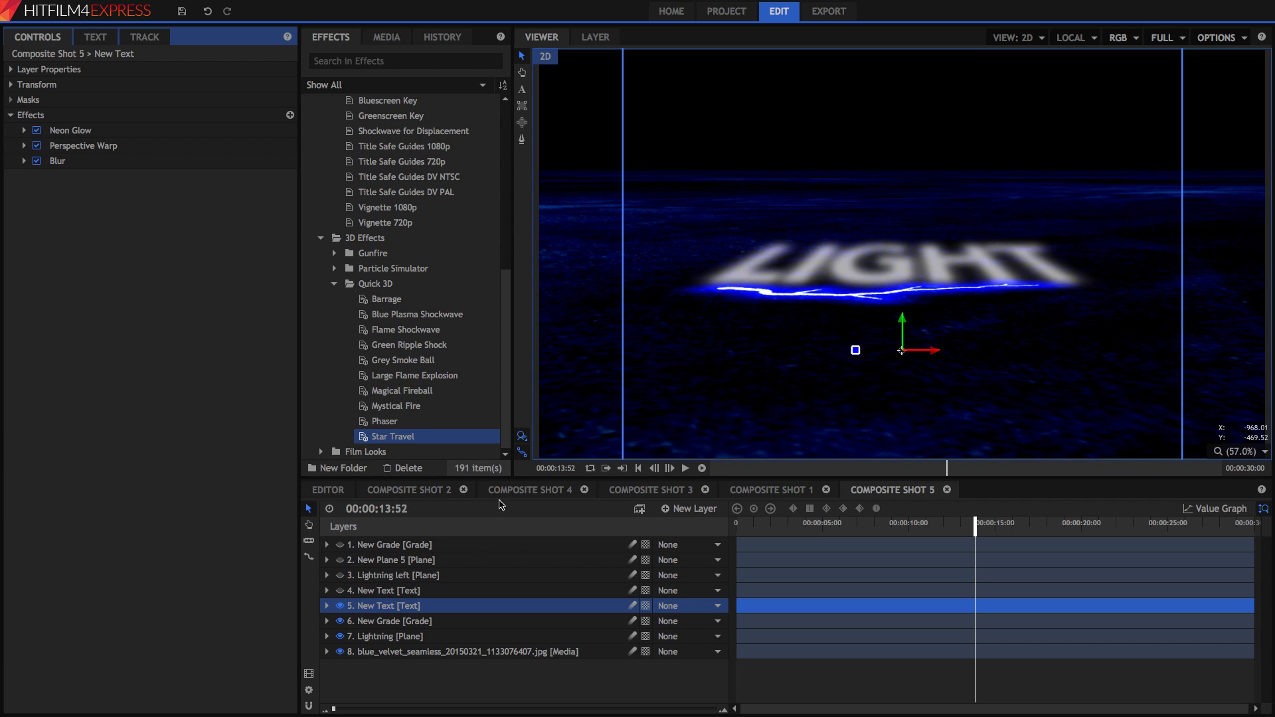
- Show the lightning and upright LIGHT layers and preview the bolts around nine seconds
click(570, 575)
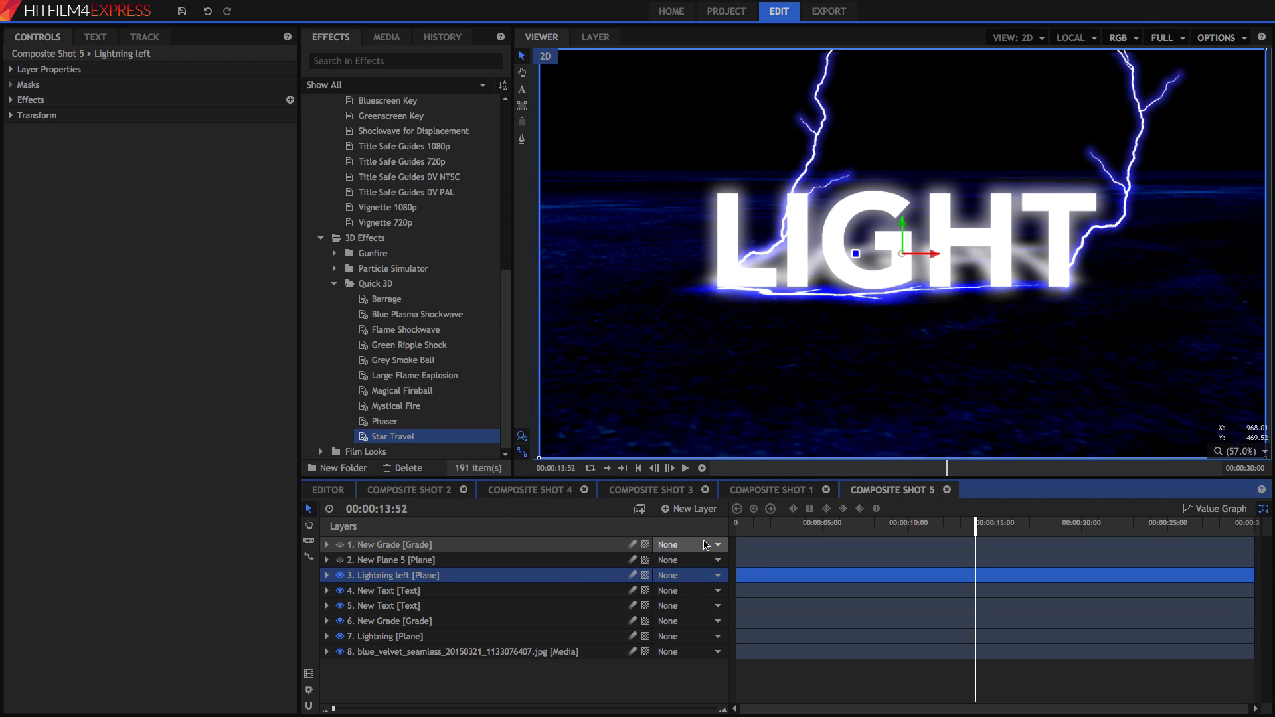
click(10, 100)
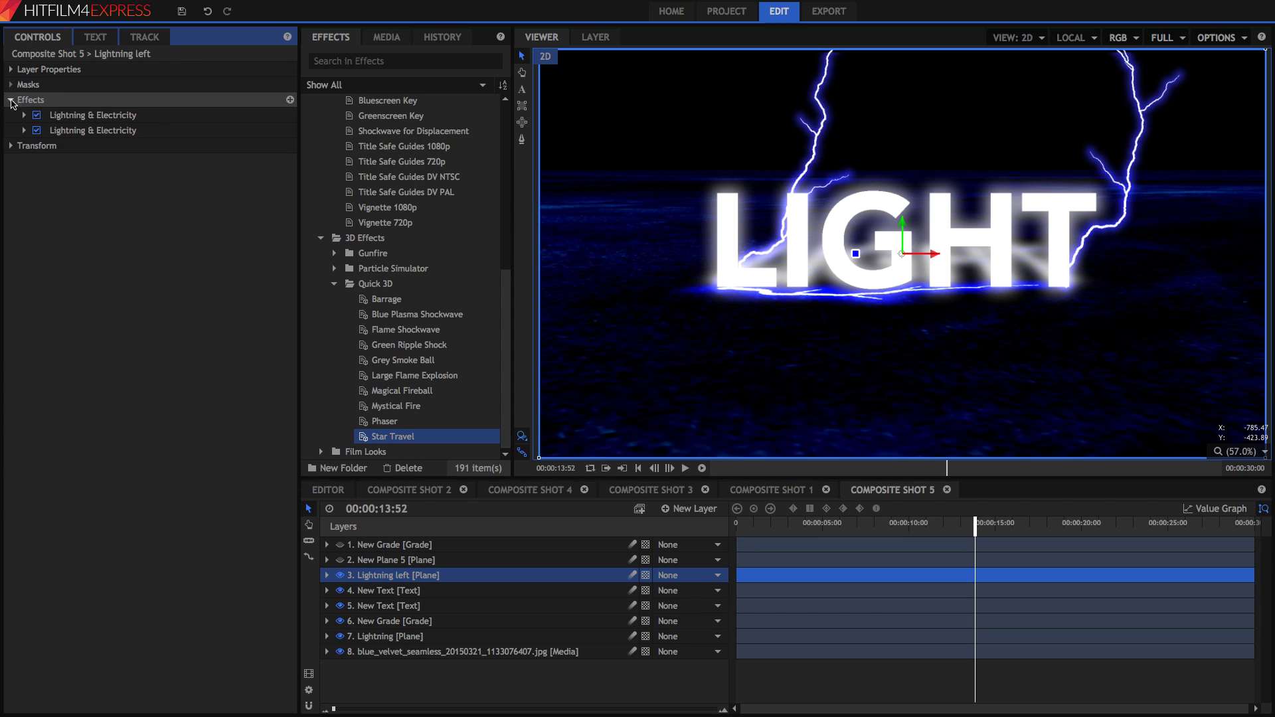
click(81, 116)
click(896, 524)
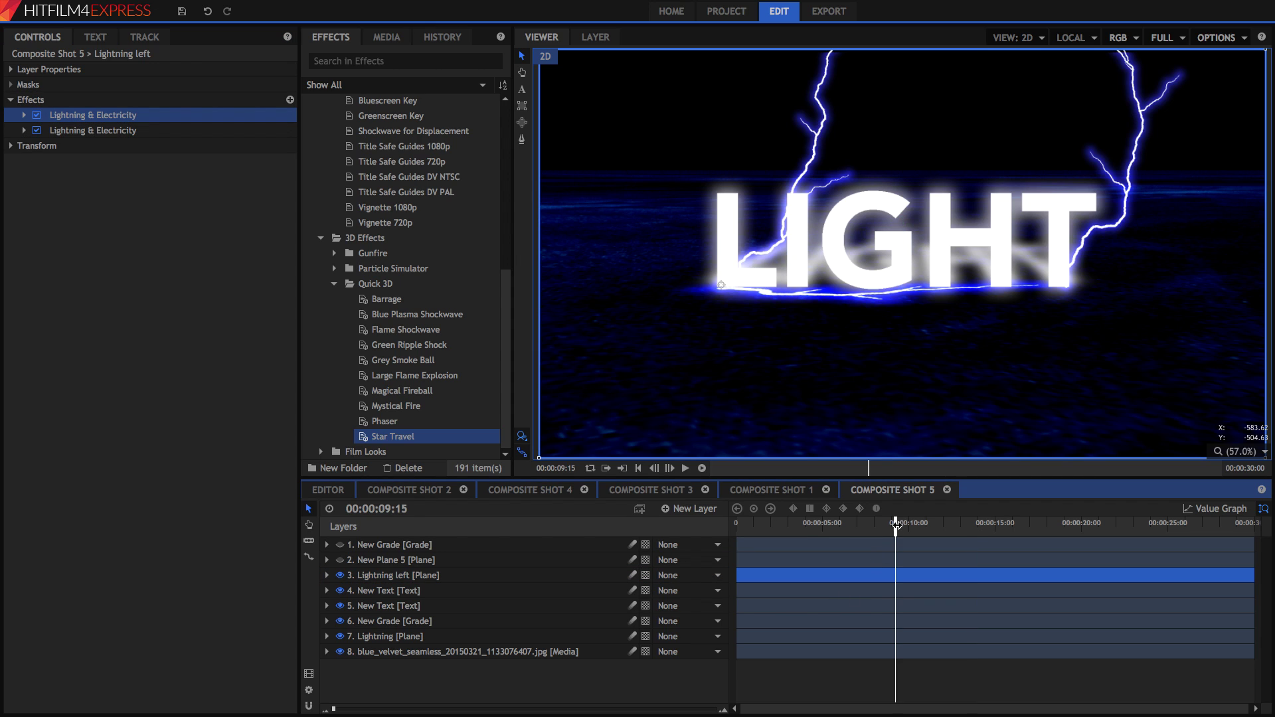
drag(896, 524, 1010, 520)
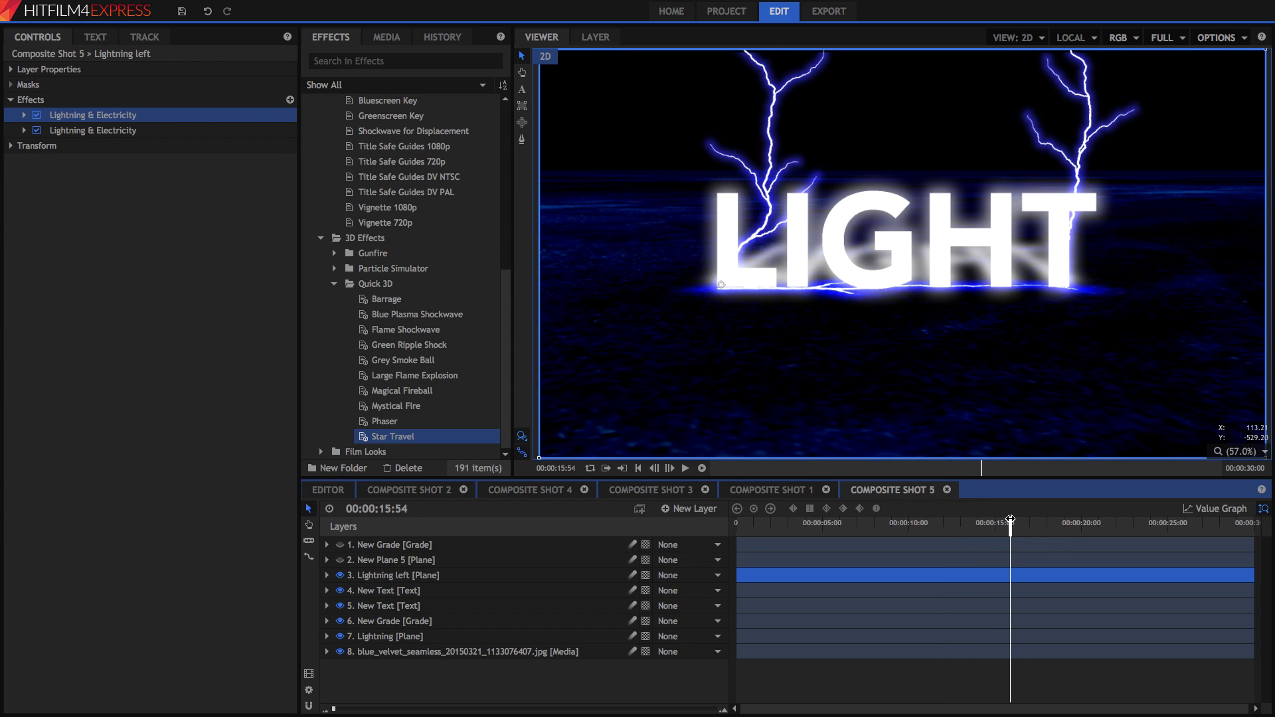
- Turn on the New Plane 5 light rays and enable both Radial Gradients on the floor
click(340, 561)
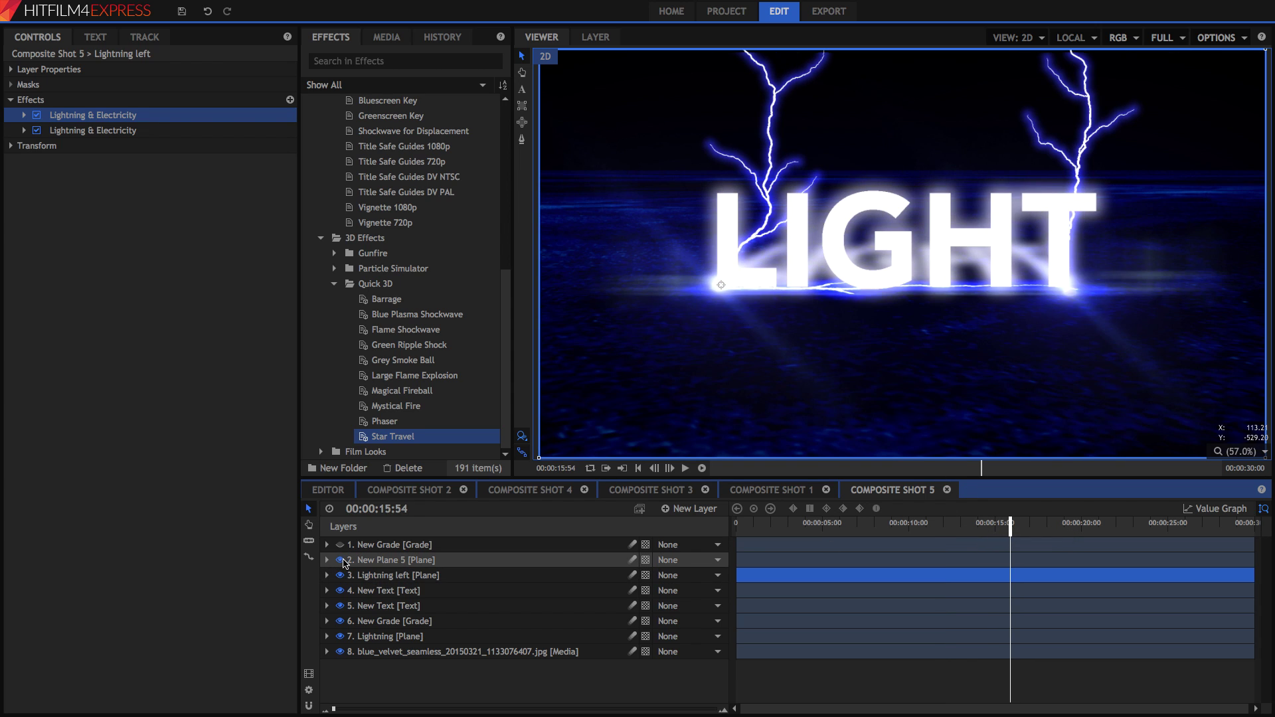
click(363, 563)
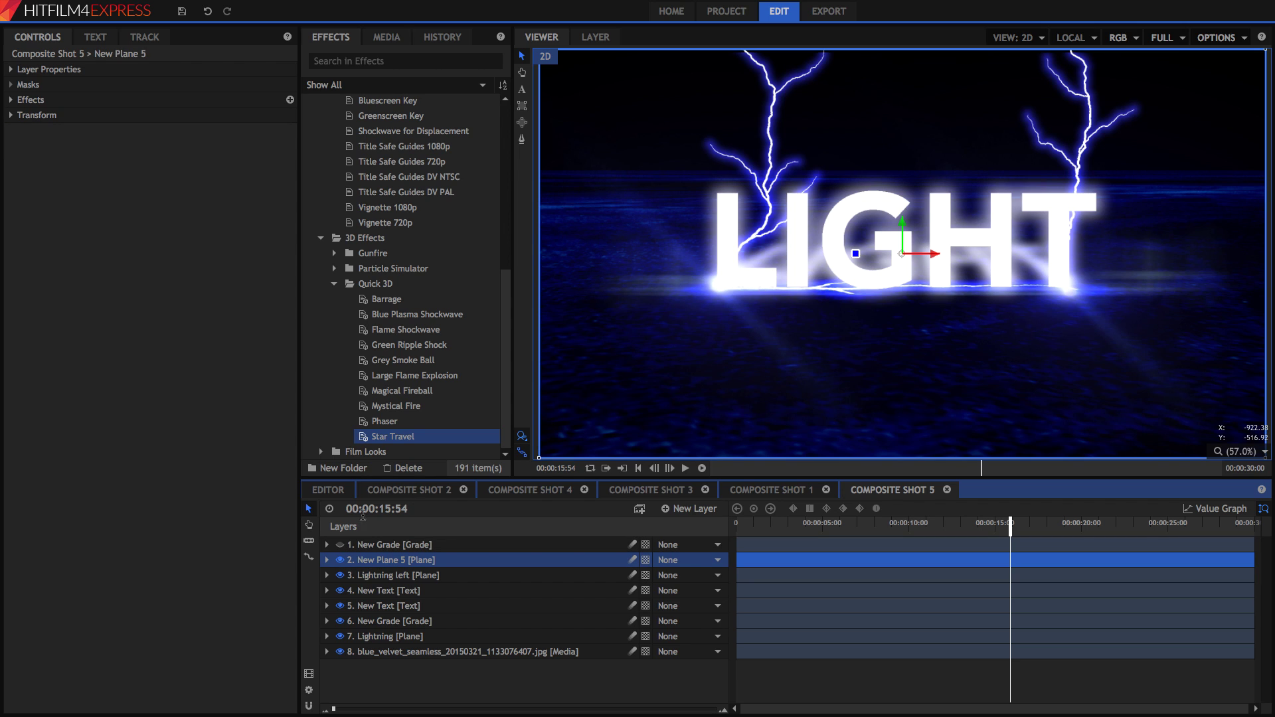
click(390, 654)
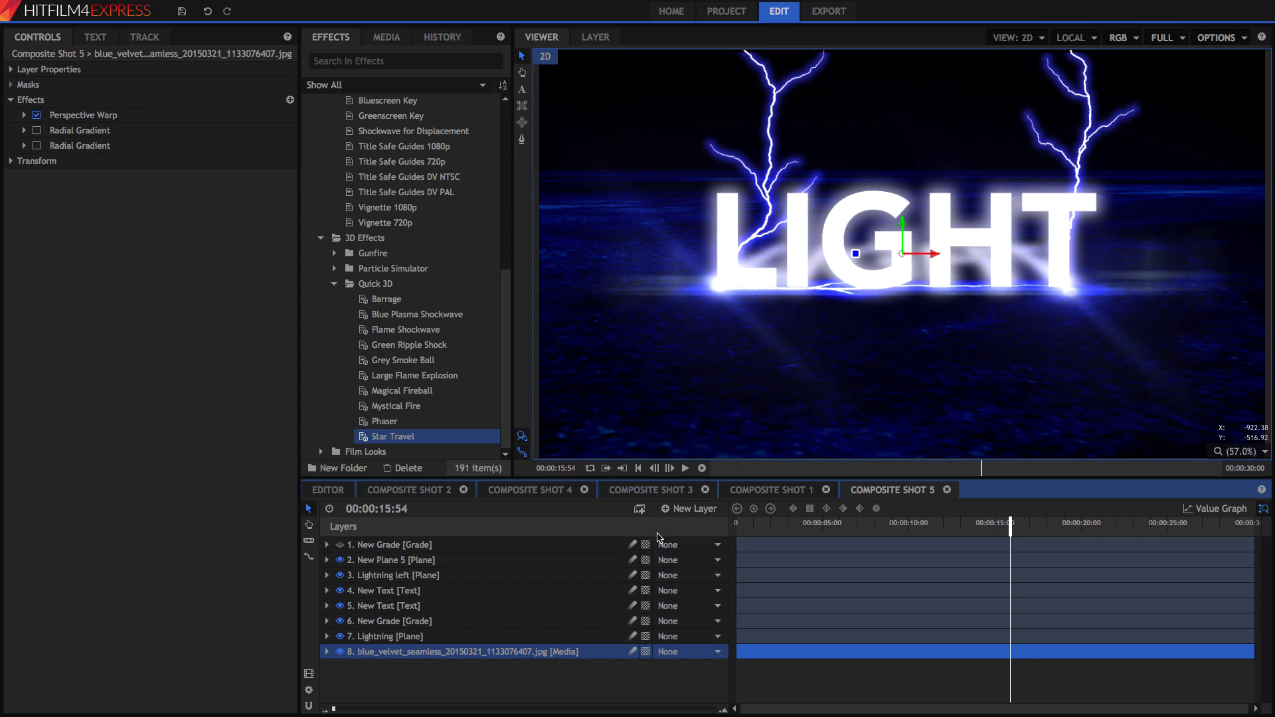
click(36, 131)
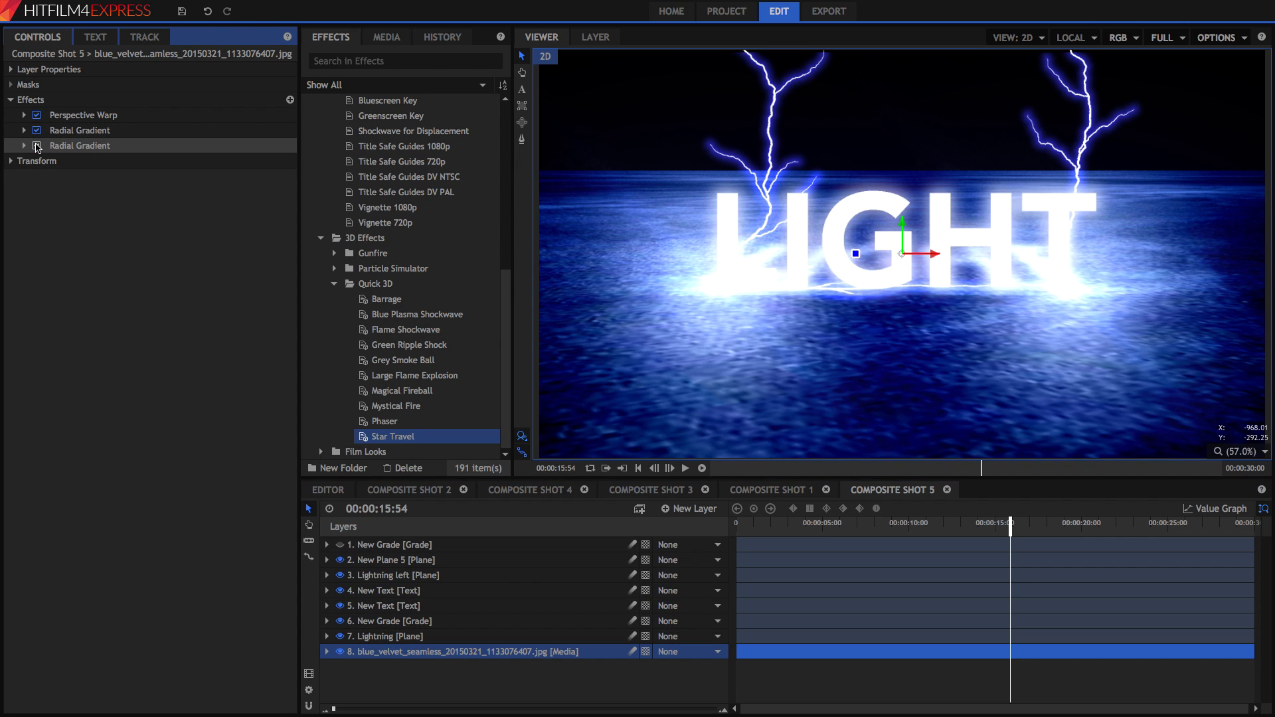
click(37, 145)
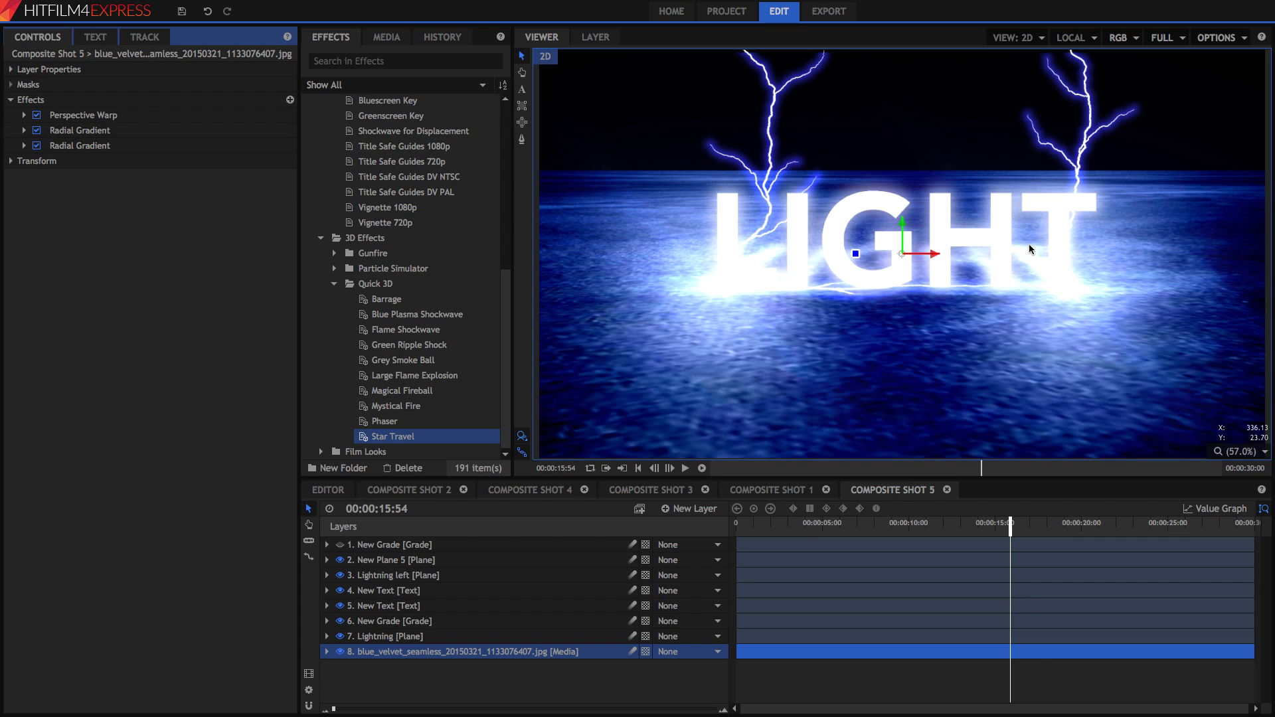
- Select the top New Grade layer and review its Shake effect at Amount 30, Speed 1.5
click(426, 545)
click(11, 115)
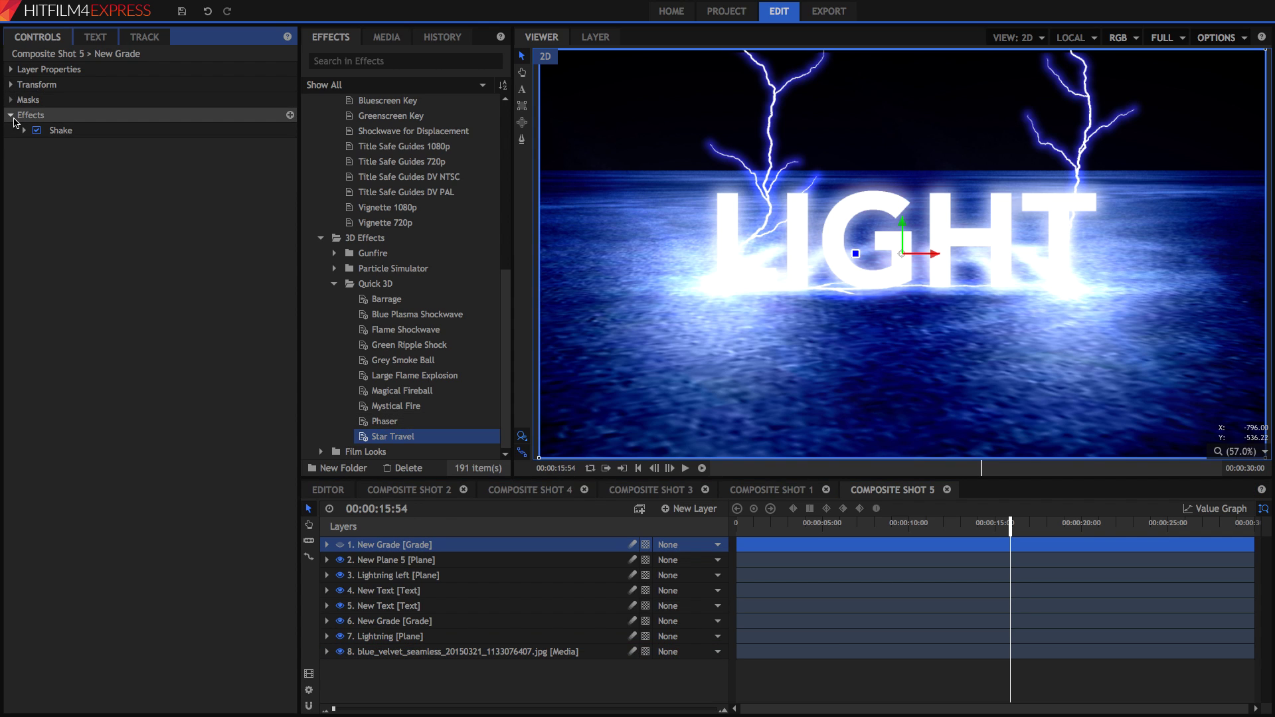
click(740, 526)
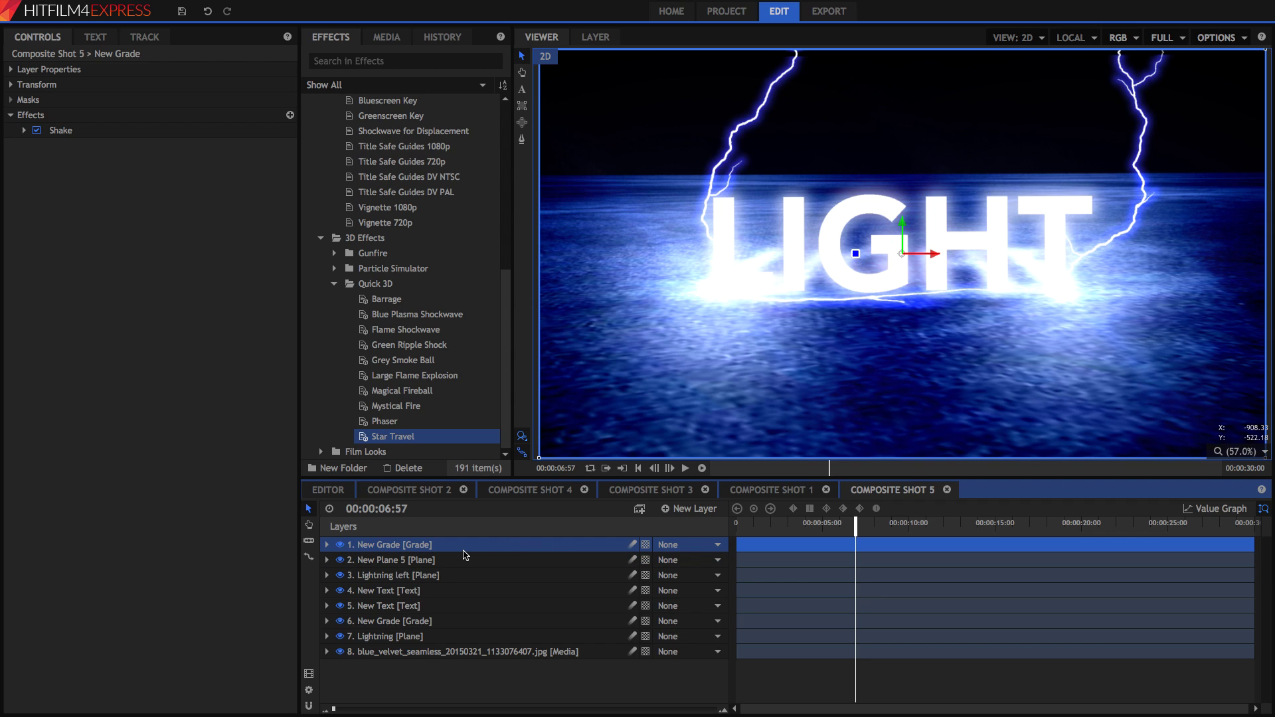
click(25, 130)
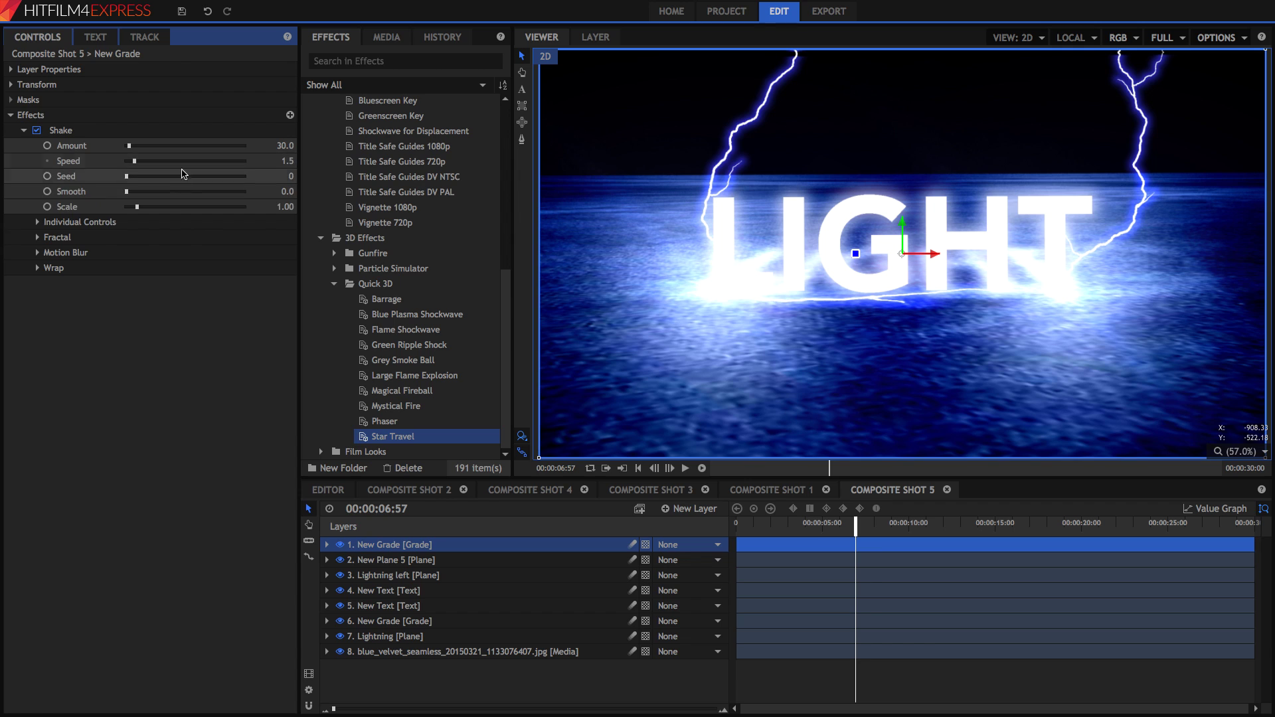
click(24, 130)
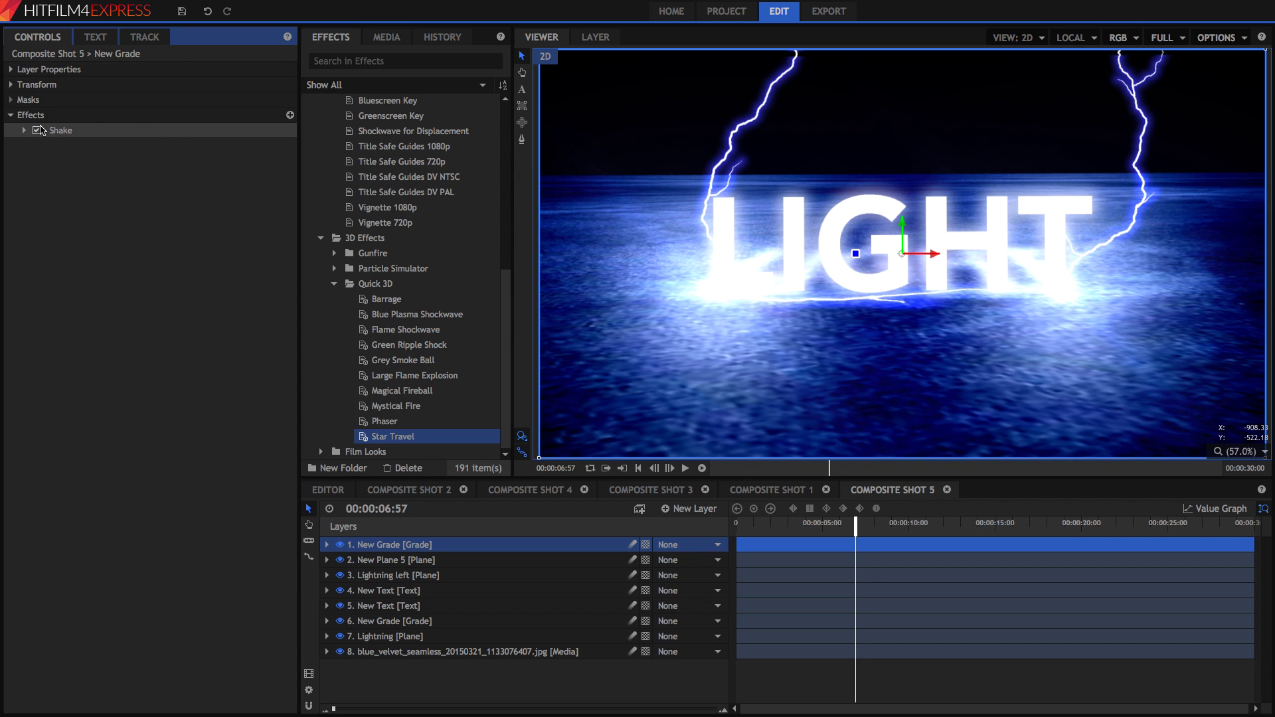